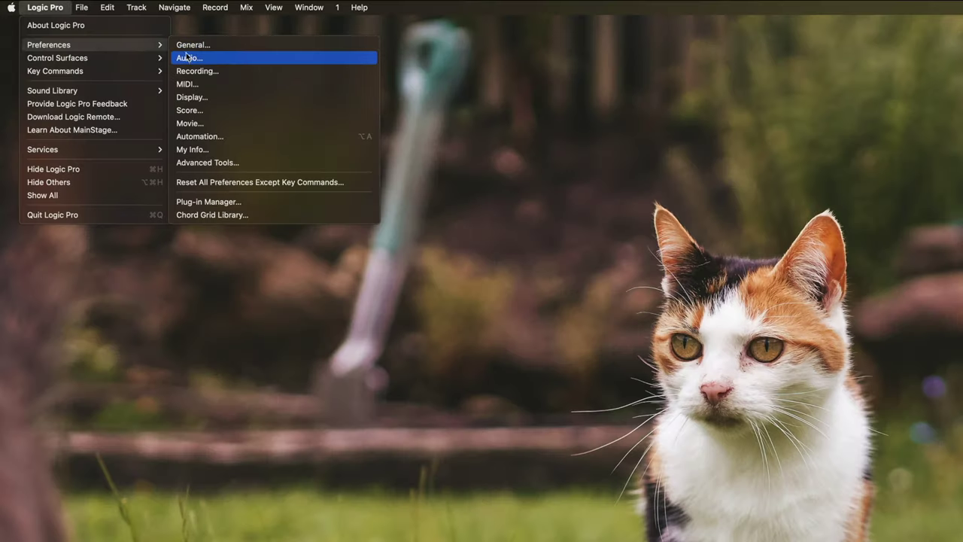
- Disable Core Audio in Logic Pro's Audio preferences
left_click(188, 57)
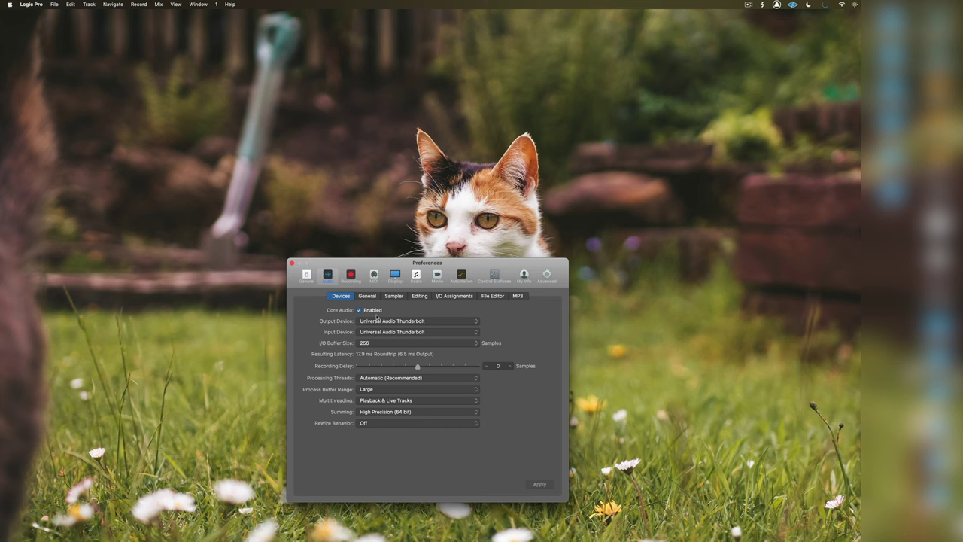
left_click(359, 310)
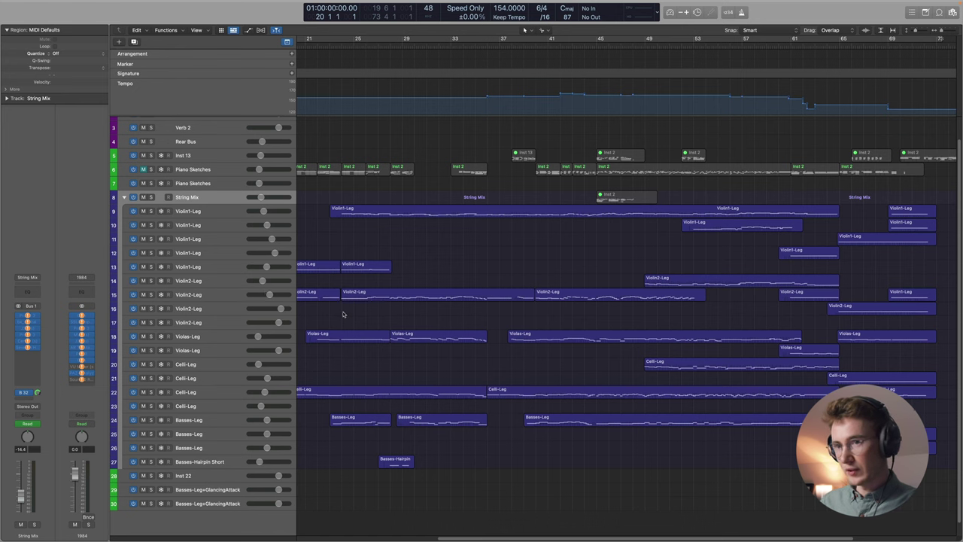
scroll(344, 312, "left", 4)
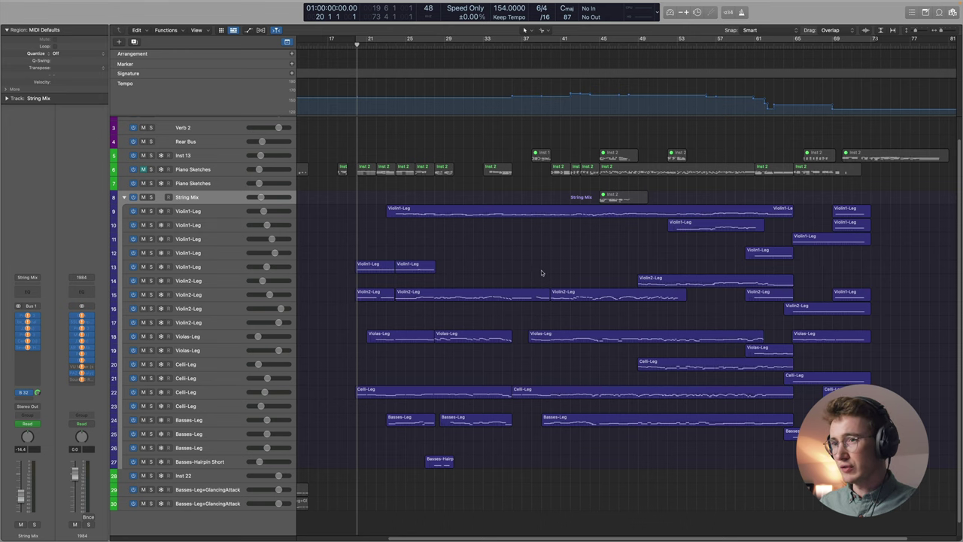
- Zoom into the string arrangement and toggle the volume automation lanes on and off
key("super+Down")
key("super+Down")
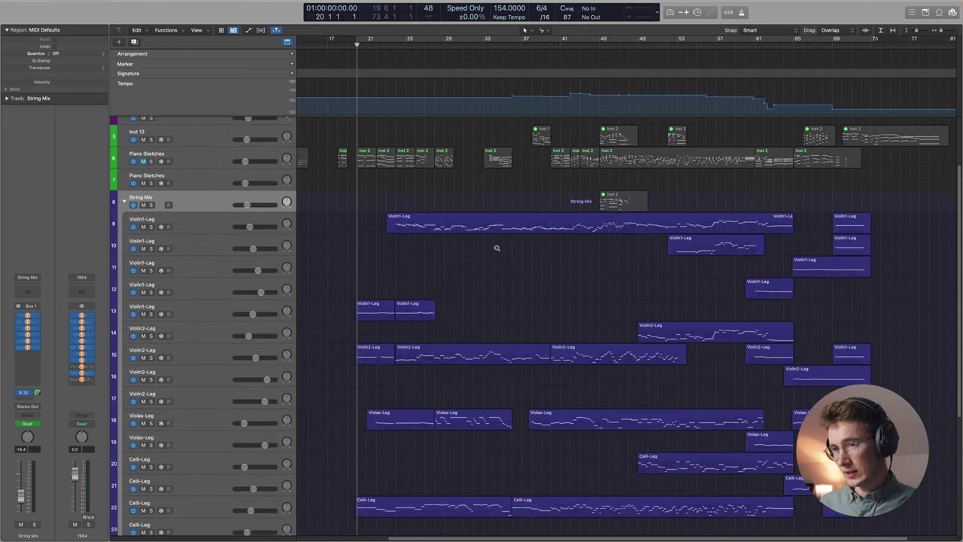
key("super+Right")
key("a")
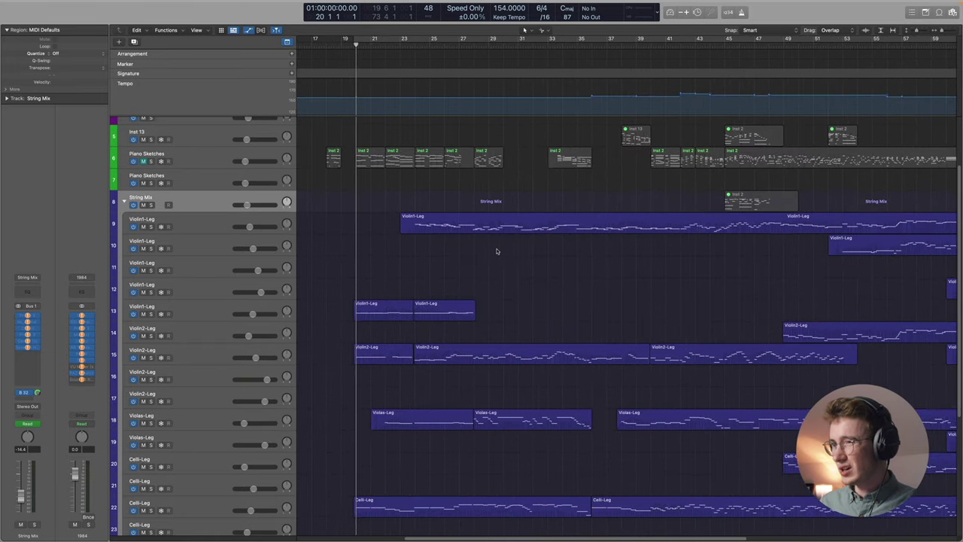
key("super+Left")
key("a")
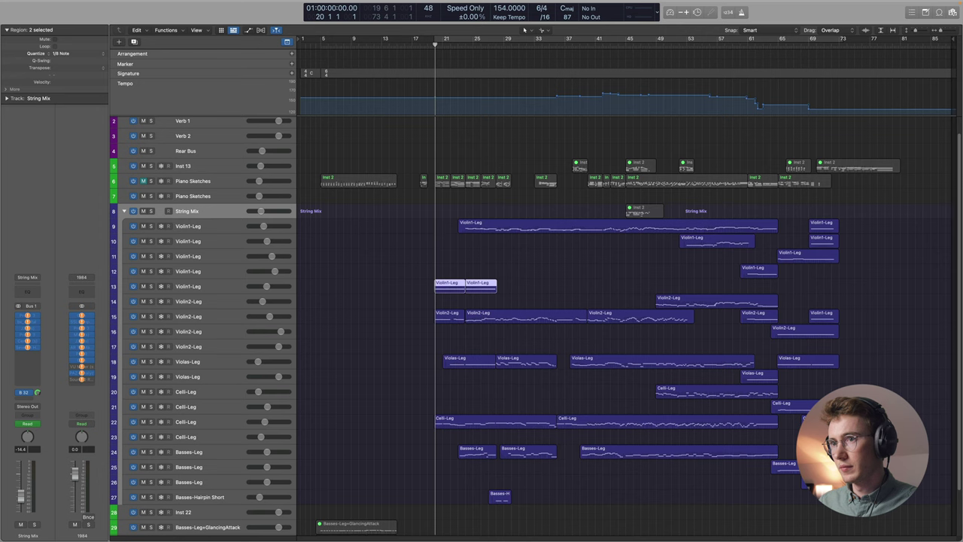
- Open the Violin1-Leg region and quantize its first eight notes to 1/4 notes
double_click(467, 224)
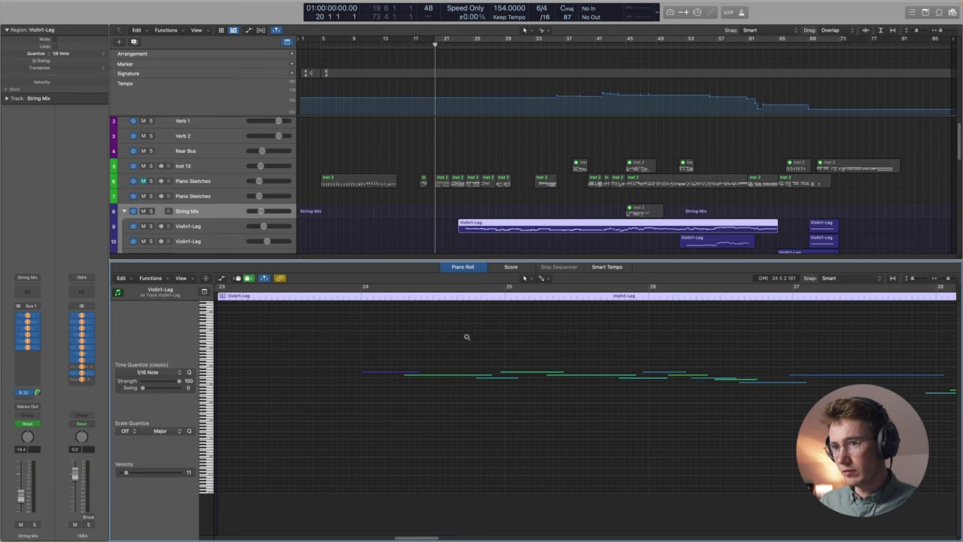
scroll(466, 337, "up", 3)
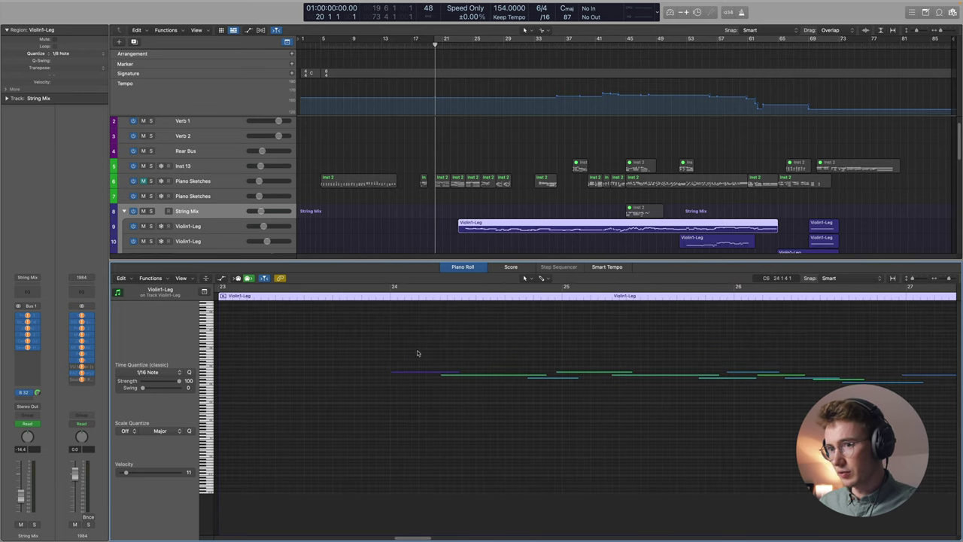
left_click_drag(417, 353, 752, 421)
left_click(174, 373)
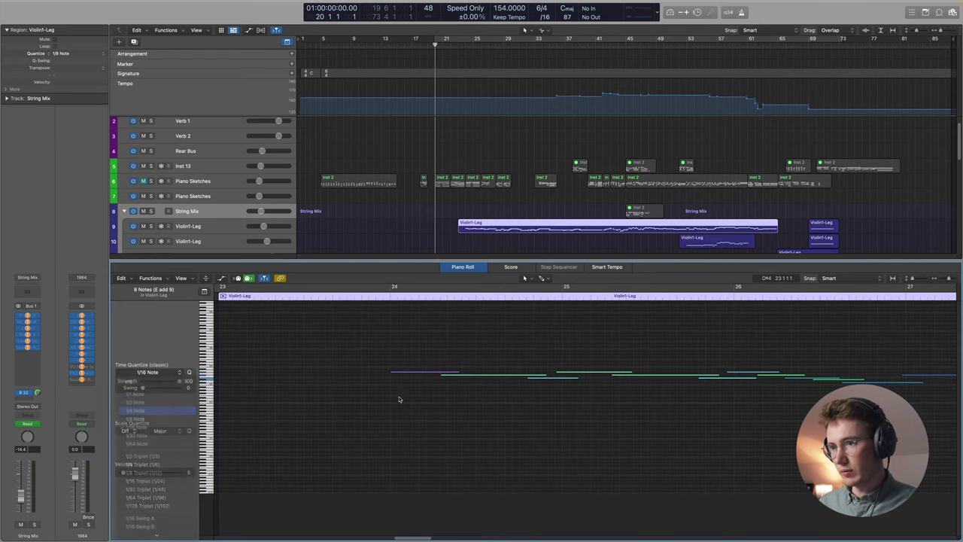
scroll(526, 376, "down", 3)
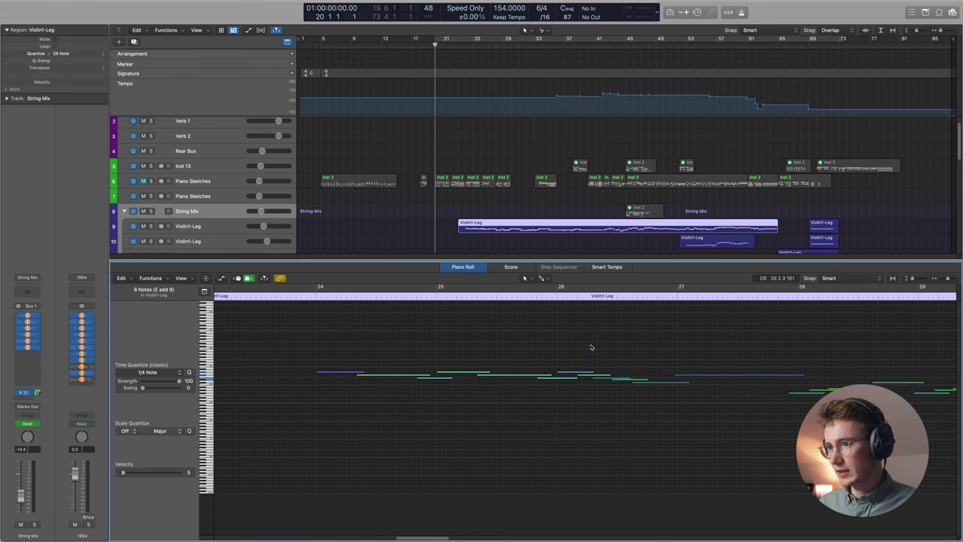
- Select the following note groups, including thirteen notes around bar 30 and eleven in later bars
left_click(694, 415)
scroll(675, 407, "down", 2)
left_click_drag(715, 332, 893, 436)
scroll(765, 424, "right", 5)
left_click_drag(622, 328, 674, 362)
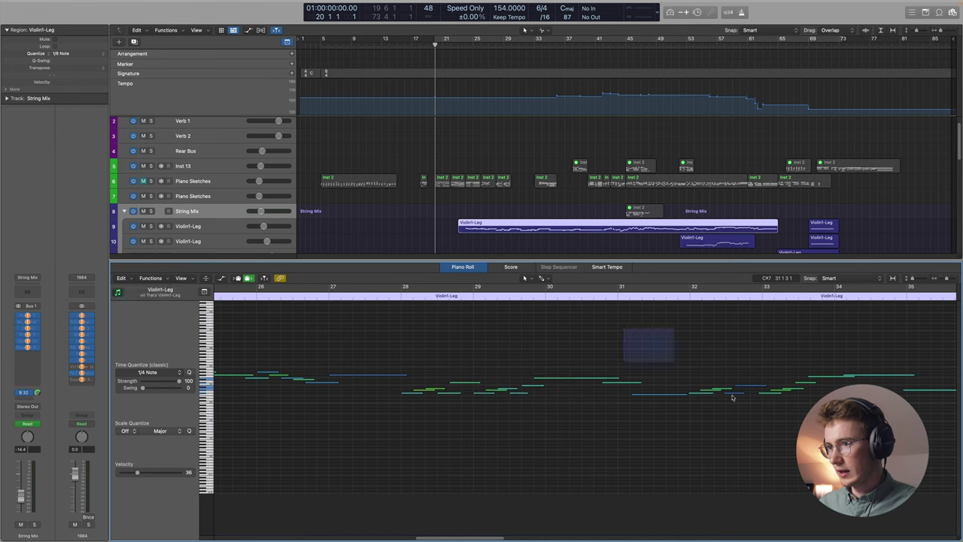
left_click_drag(731, 397, 872, 461)
scroll(597, 377, "right", 5)
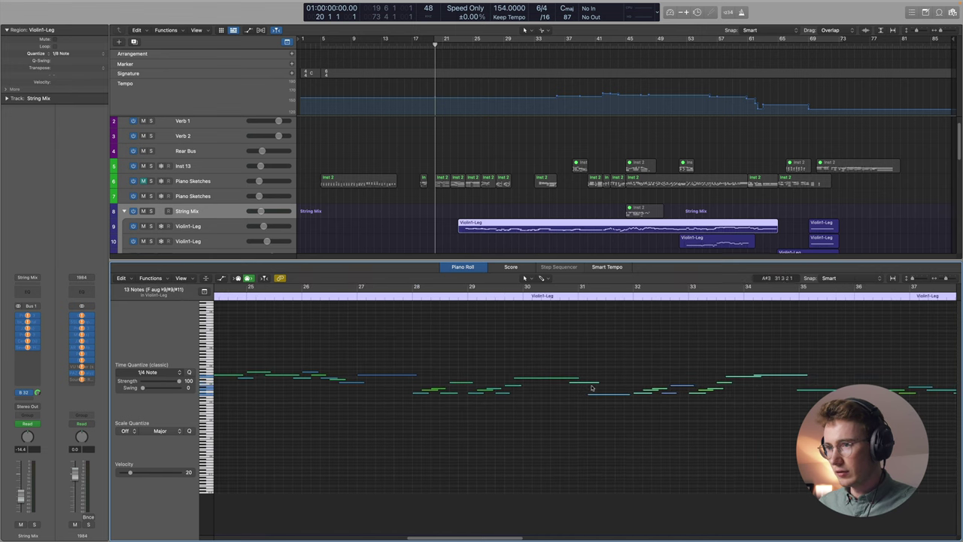
left_click_drag(600, 356, 718, 403)
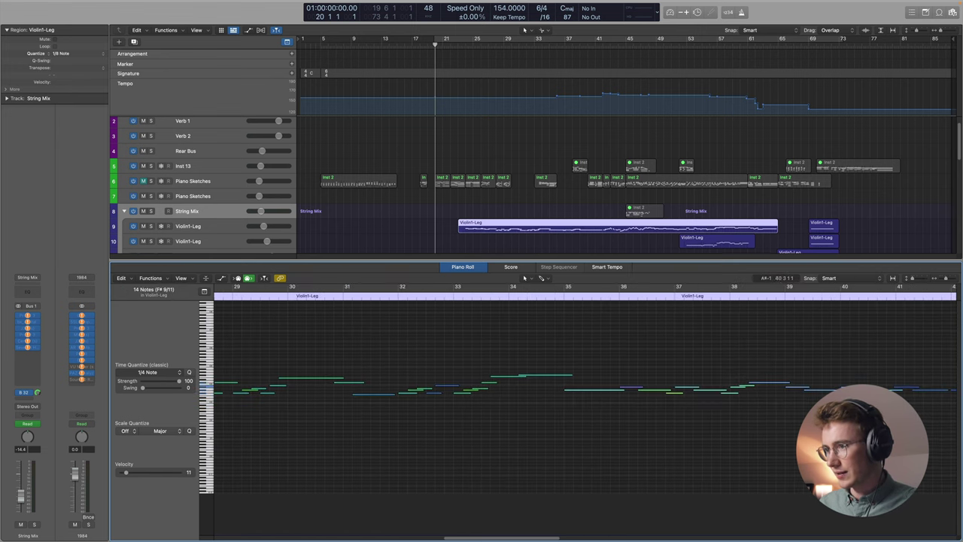
scroll(761, 440, "right", 5)
left_click_drag(687, 355, 761, 444)
scroll(757, 447, "left", 2)
scroll(758, 447, "left", 5)
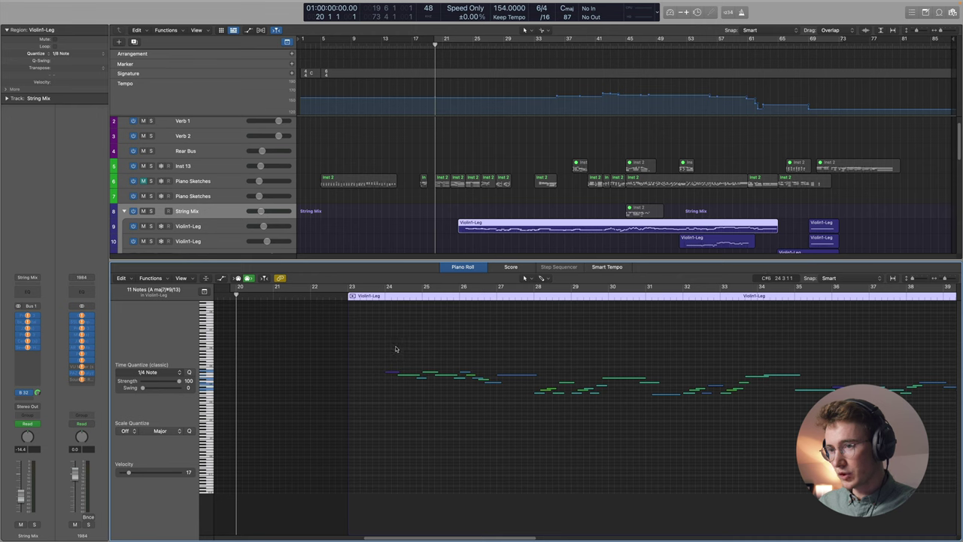
- Force the notes at the region's start legato with Shift+\
key("super+Right")
left_click_drag(428, 346, 609, 421)
key("super+Right")
key("super+Right")
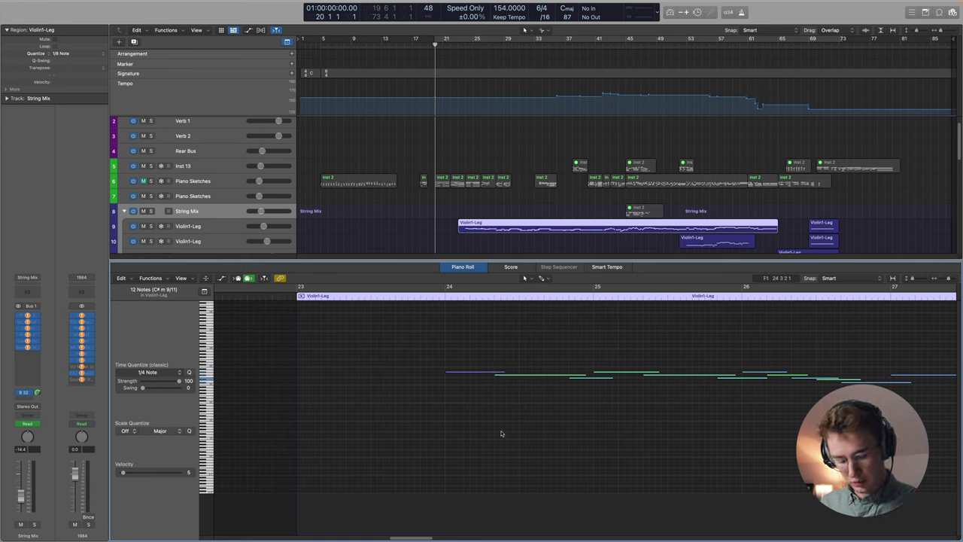
key("shift+backslash")
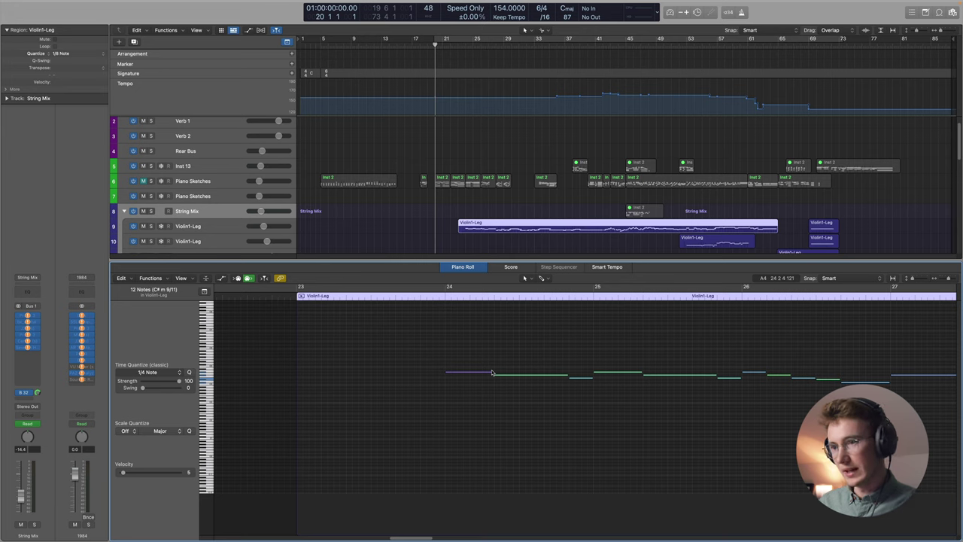
- Force the next note group legato via the context menu and view the part as score
scroll(493, 373, "right", 3)
scroll(493, 374, "right", 6)
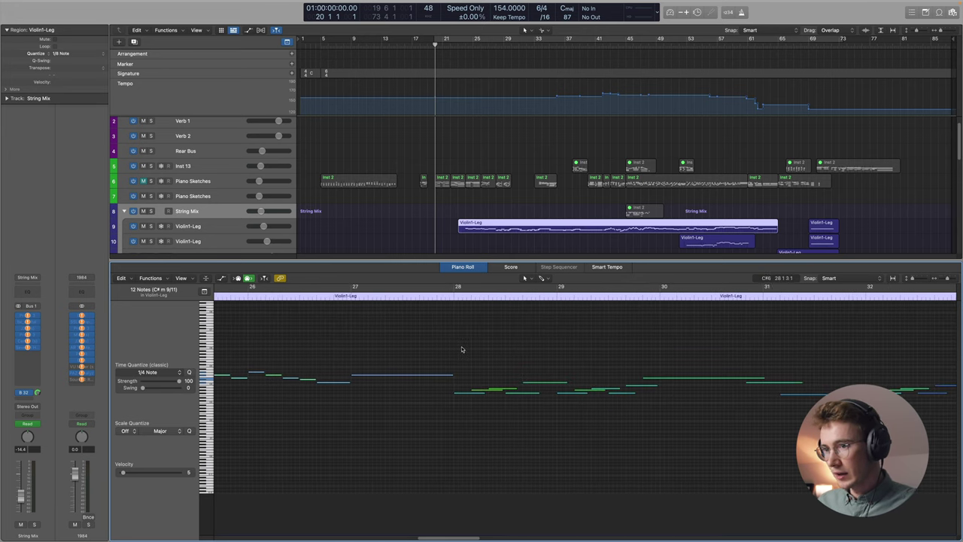
left_click_drag(466, 342, 654, 443)
right_click(659, 380)
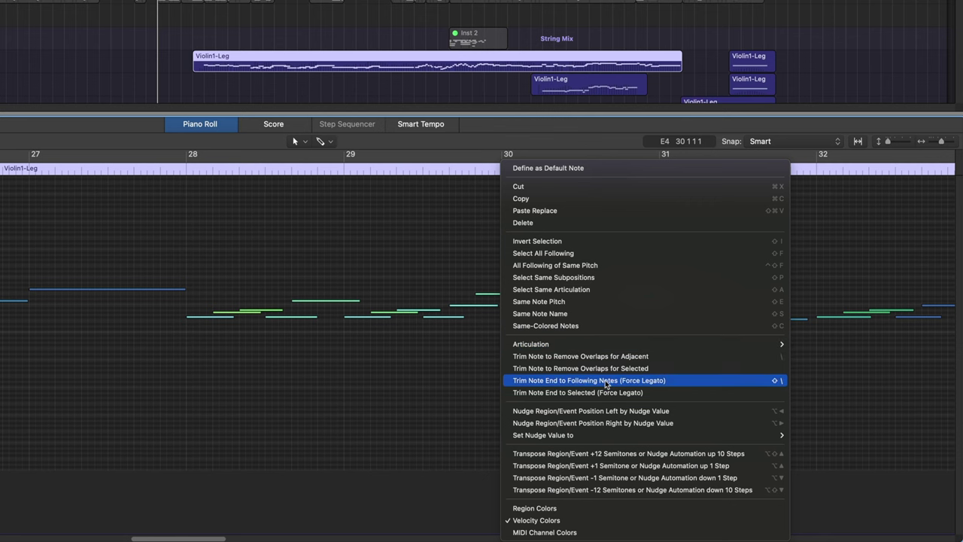
left_click(605, 381)
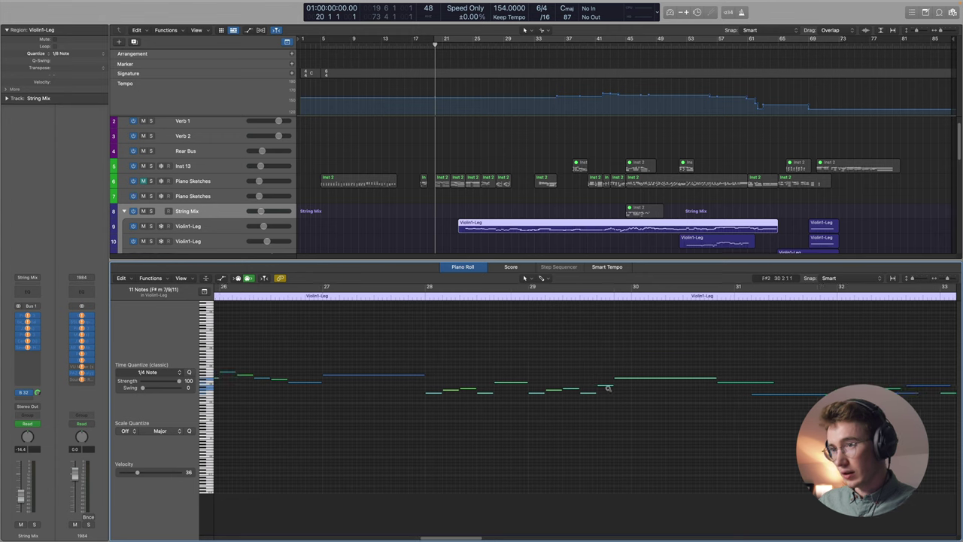
left_click(511, 267)
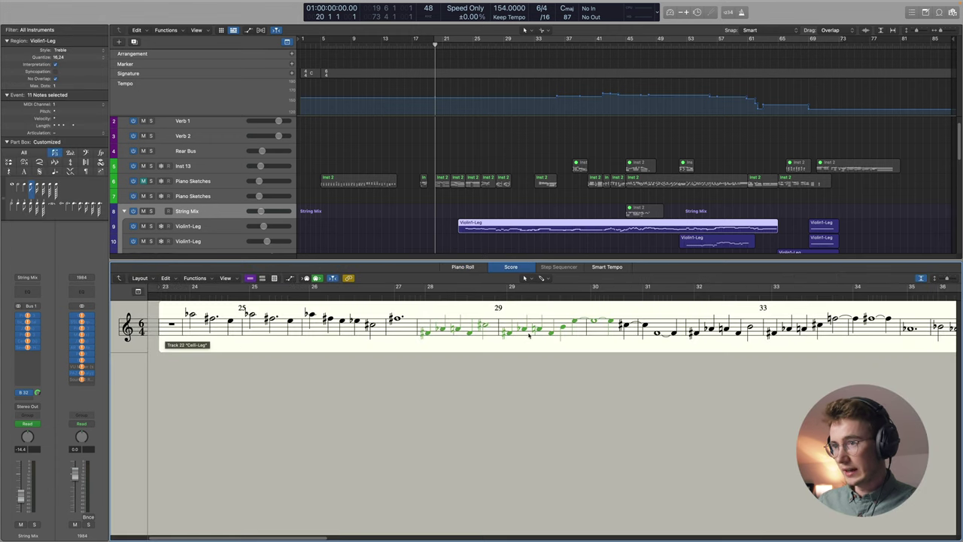
- Rename track 10 to end in 2, undo back to Violin1-Leg, then select every region
scroll(528, 336, "right", 6)
scroll(710, 347, "right", 3)
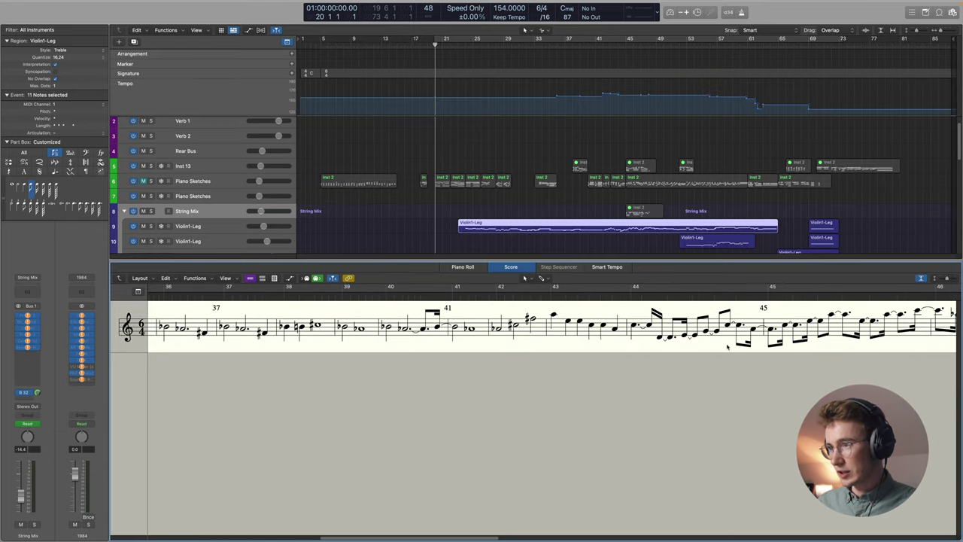
scroll(777, 337, "right", 4)
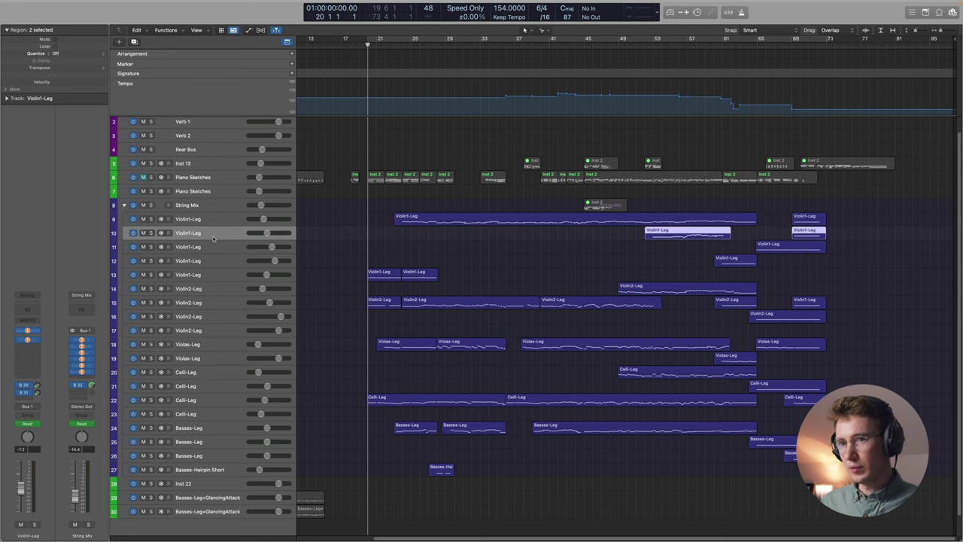
double_click(210, 234)
key("BackSpace")
type("2")
key("Return")
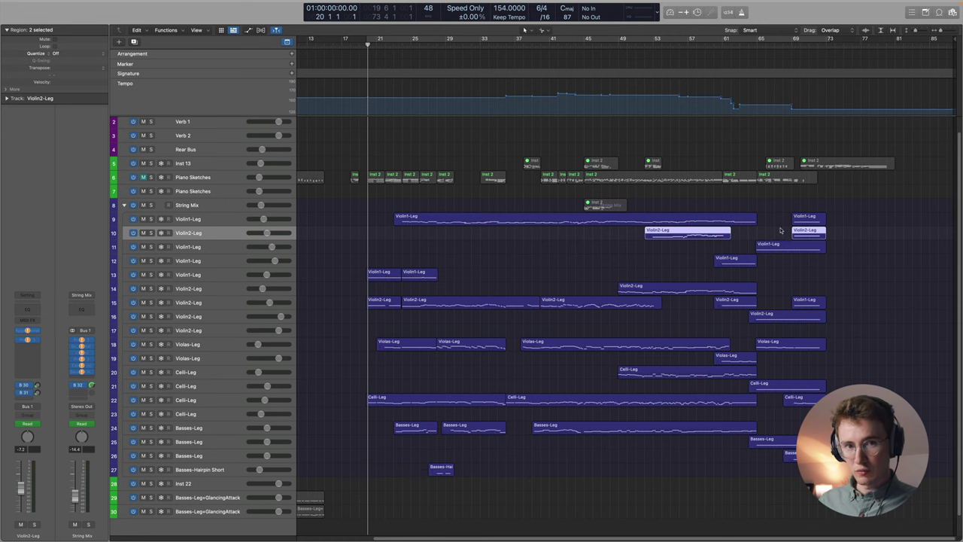
key("shift+alt+n")
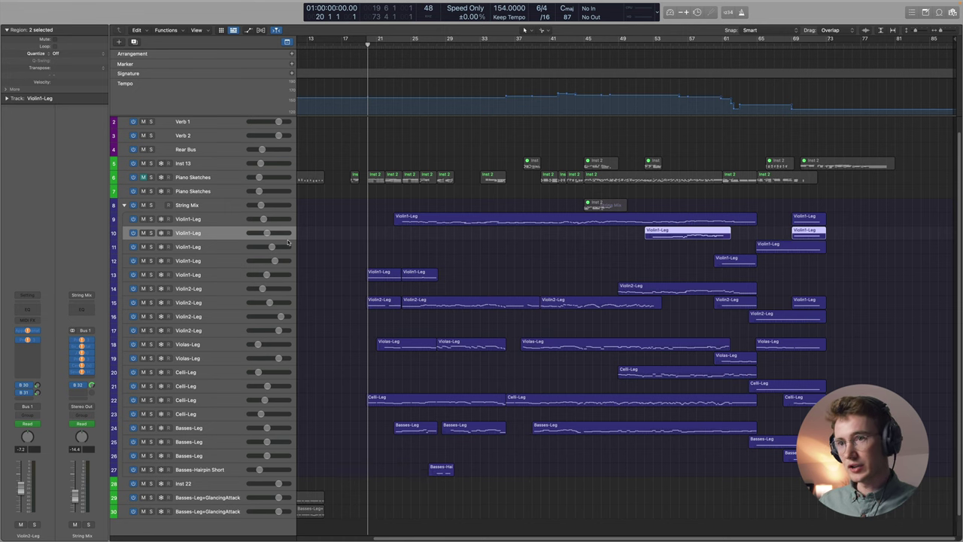
left_click_drag(338, 218, 818, 486)
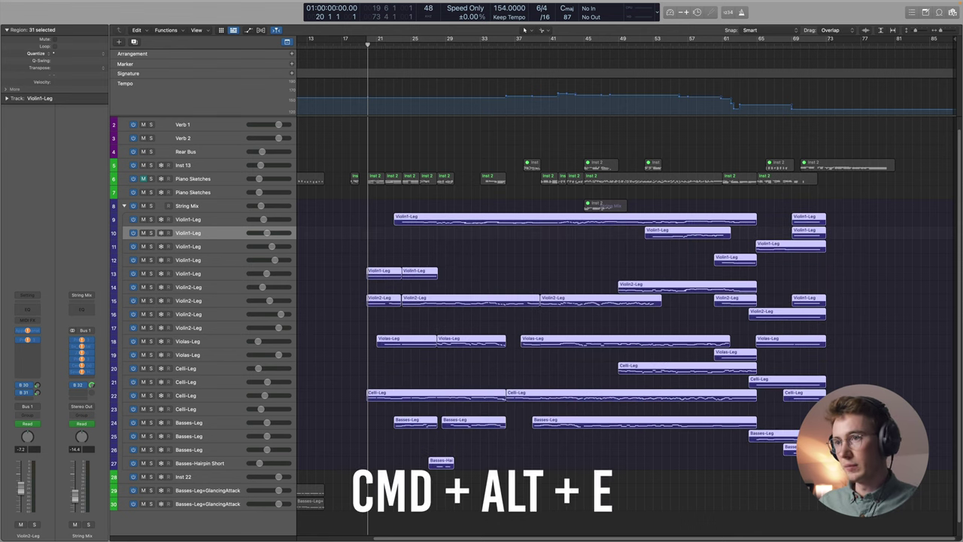
- Export the selected regions as the MIDI file 'Appassionata Orch'
key("super+alt+e")
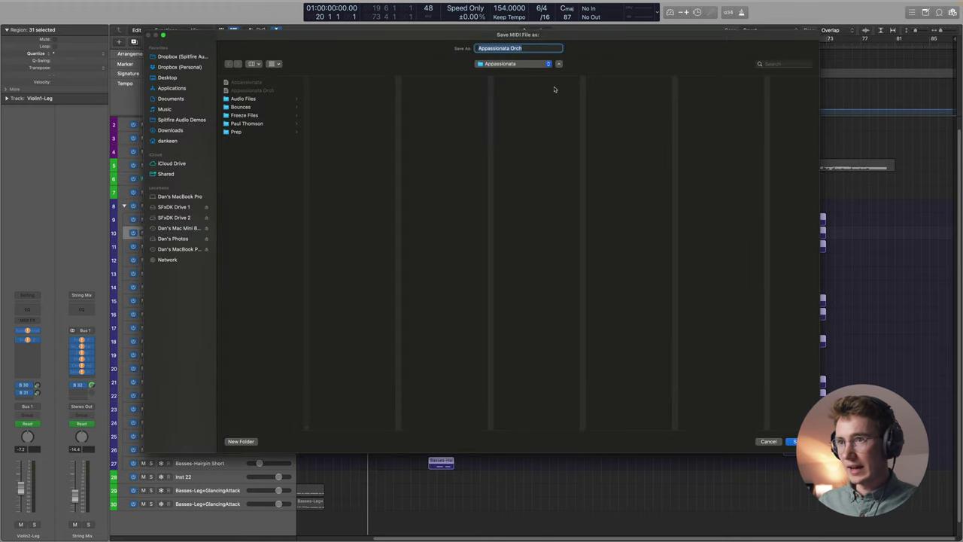
left_click(519, 49)
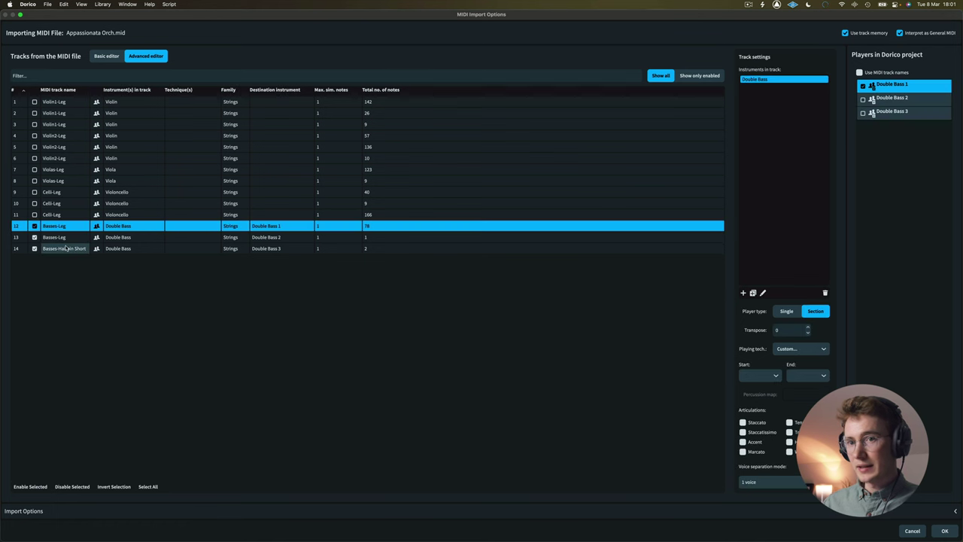
- Exclude the three bass tracks and toggle Use track memory off and back on
left_click(66, 248, "shift")
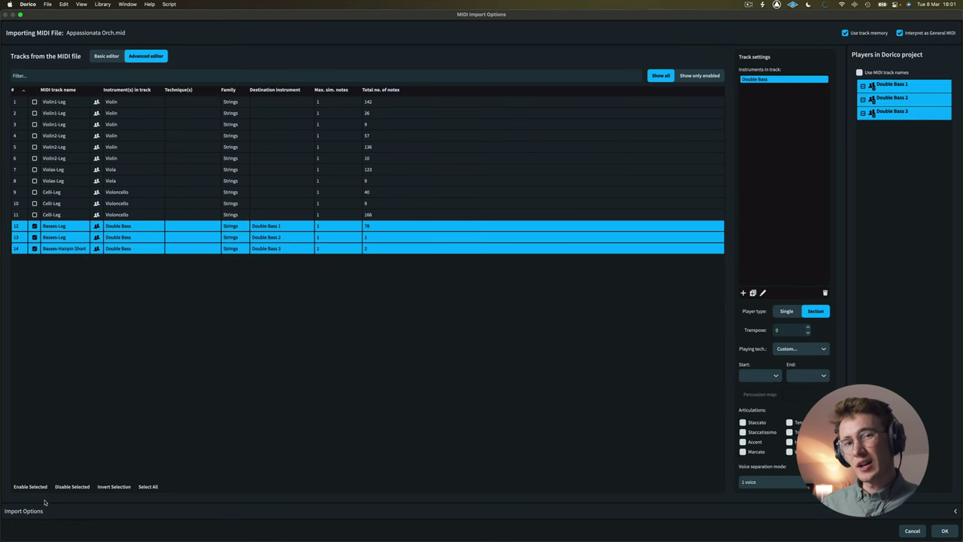
left_click(68, 486)
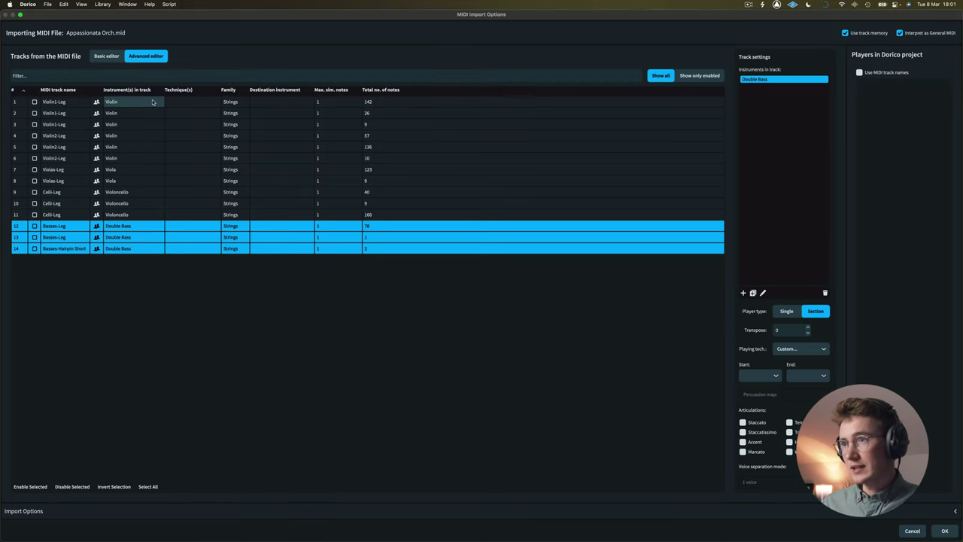
left_click(124, 102)
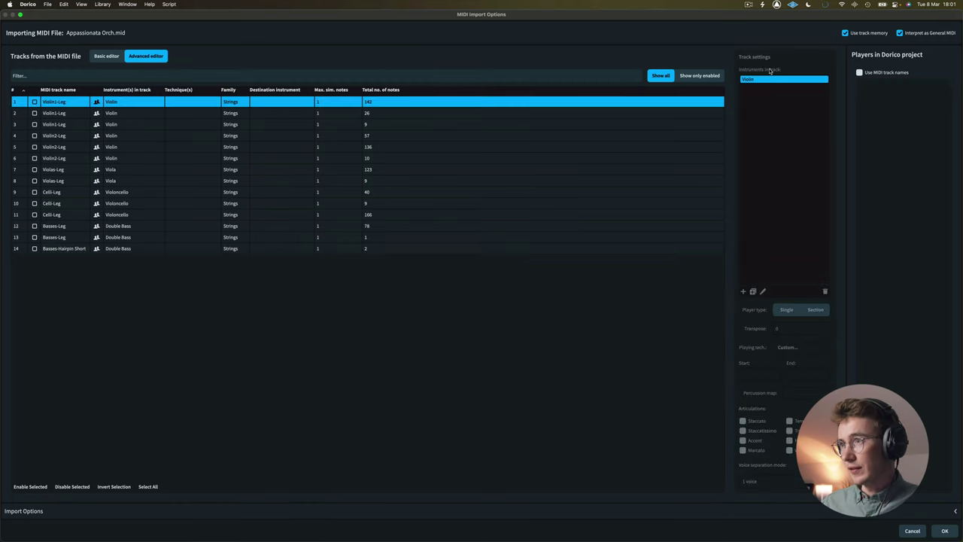
left_click(863, 34)
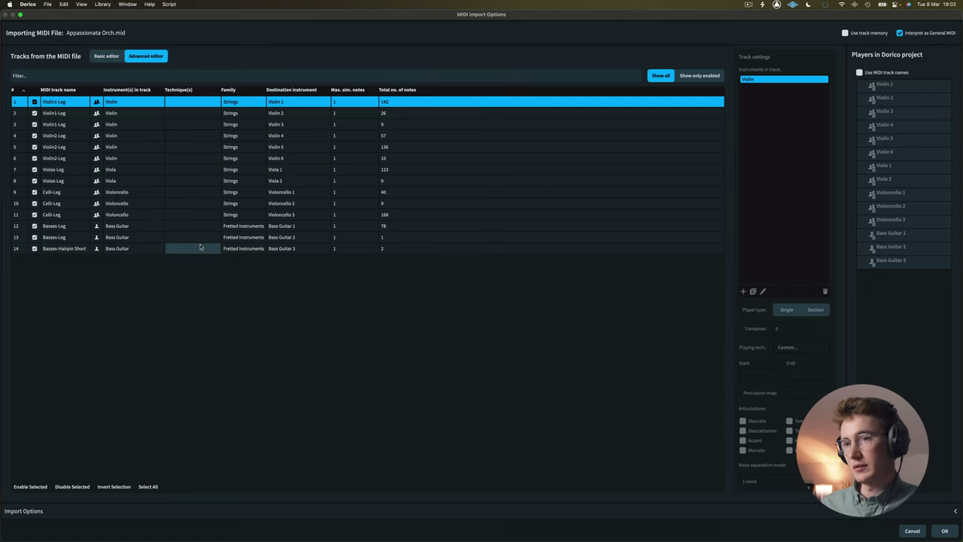
left_click(879, 33)
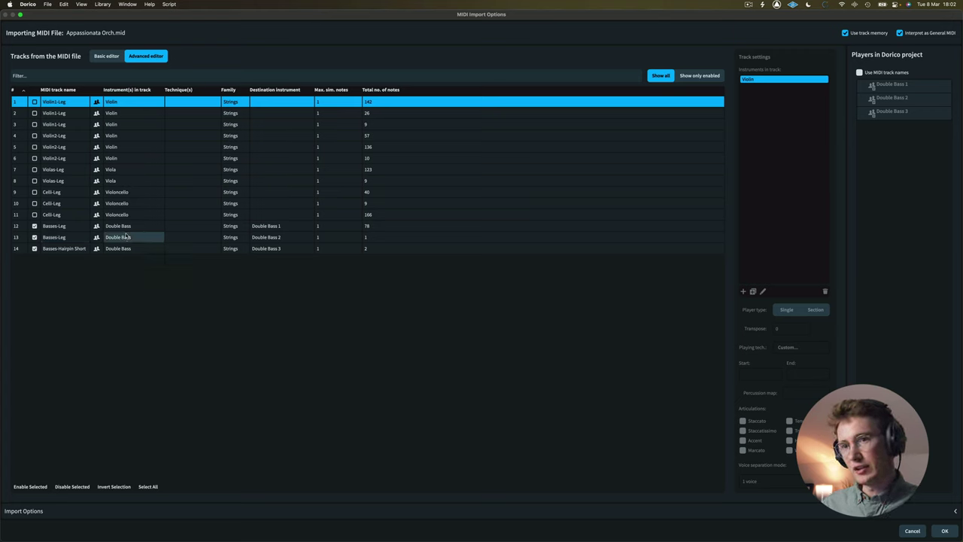
- Exclude the three Basses tracks again, then re-include every track from Violin1-Leg through Basses
left_click(85, 226)
left_click(77, 249, "shift")
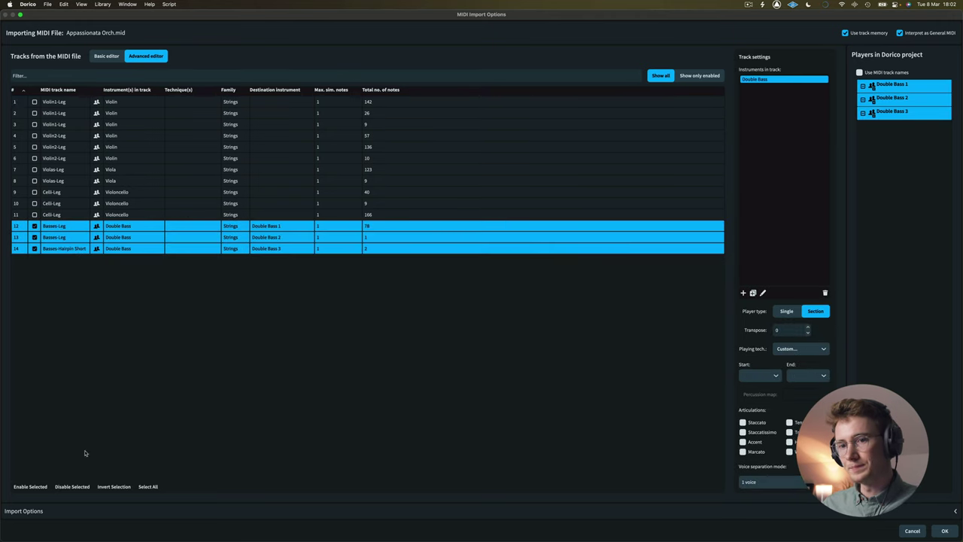
left_click(72, 487)
left_click(53, 102)
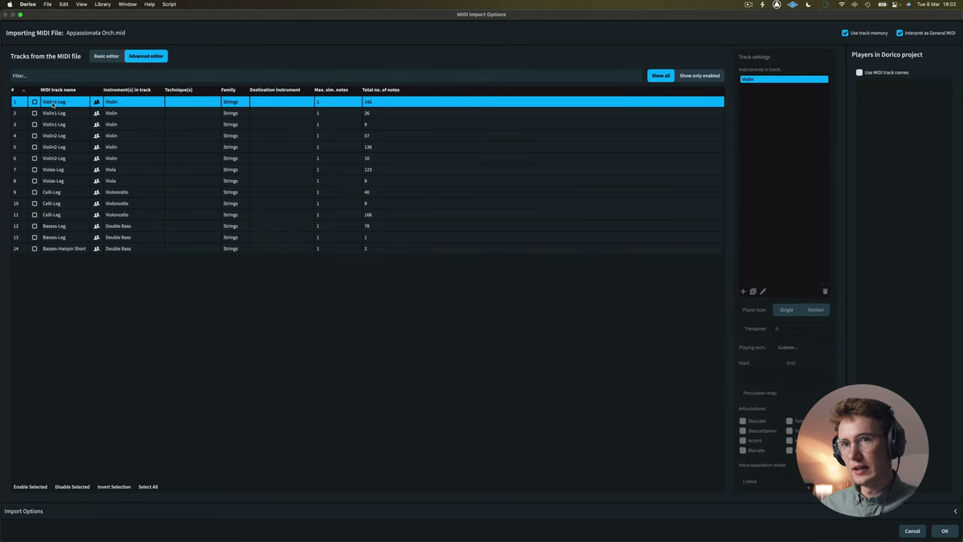
left_click(50, 215, "shift")
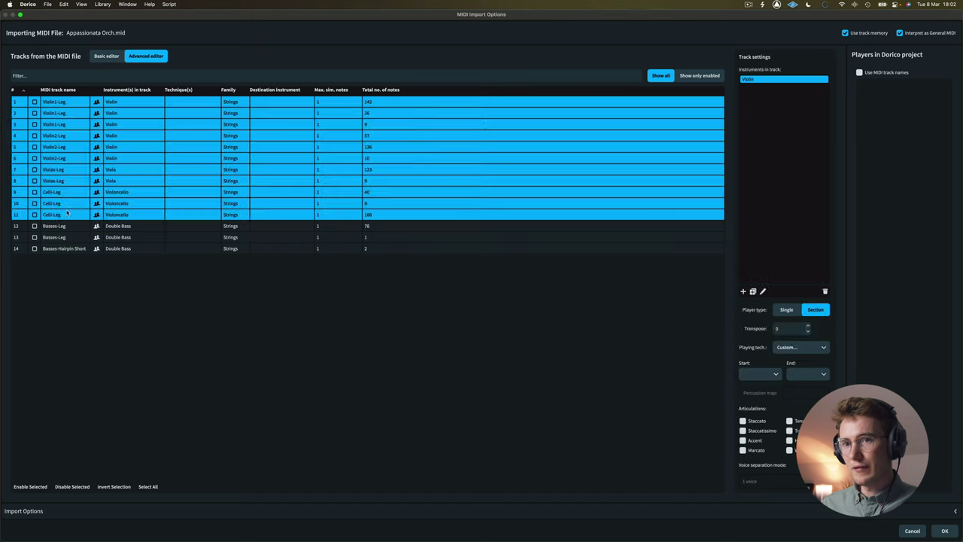
left_click(58, 250, "shift")
left_click(30, 486)
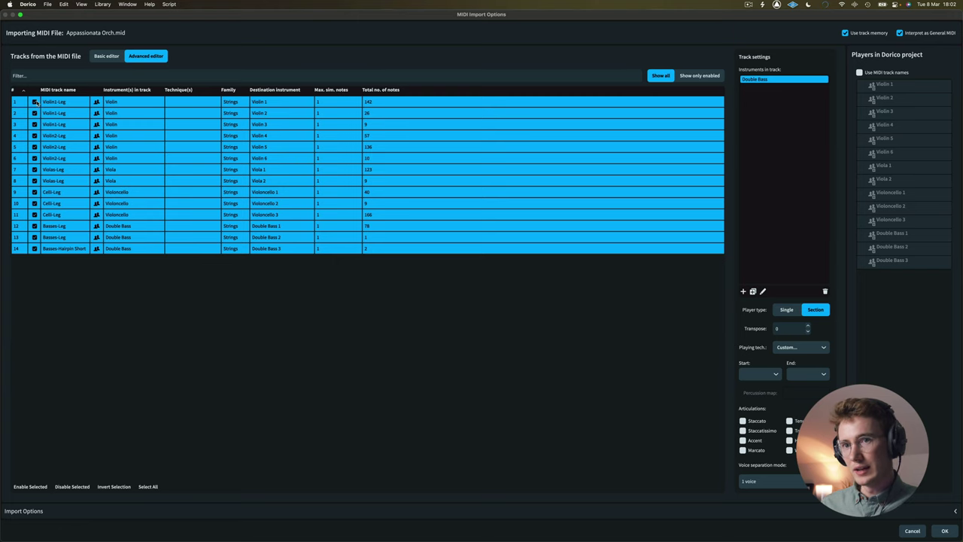
- Exclude all tracks, then enable only the first three Violin1-Leg tracks
left_click(72, 486)
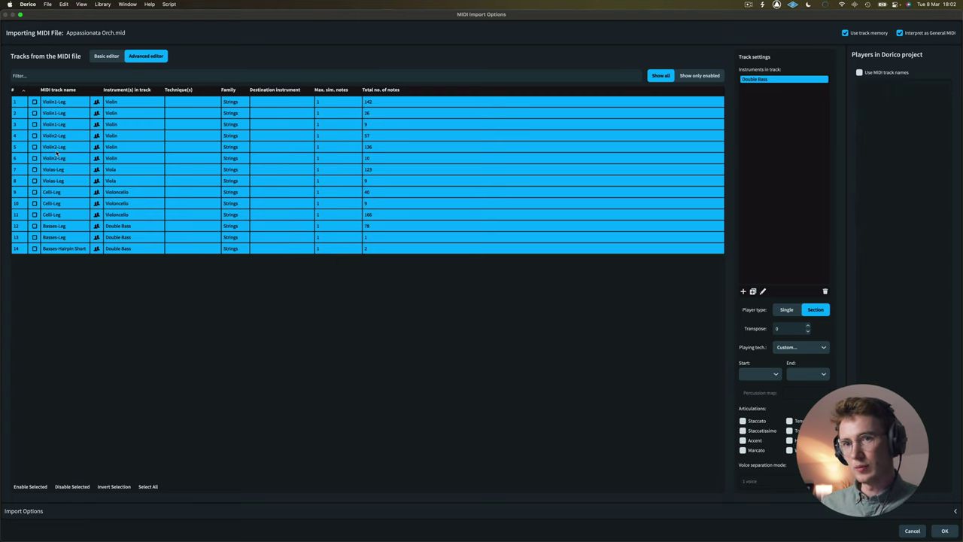
left_click(51, 99)
key("shift+Down")
key("shift+Down")
key("space")
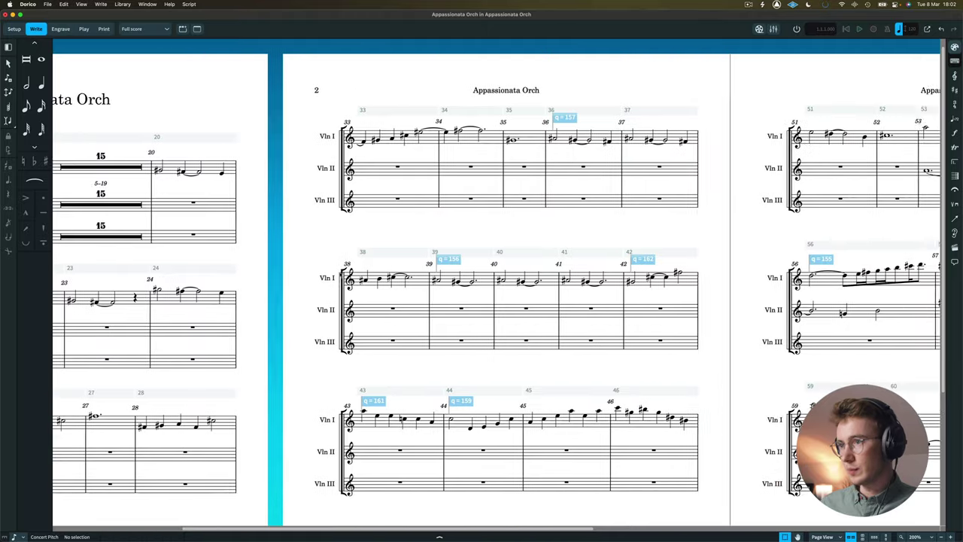
- Browse the imported score and extend the Violin I selection from bar 53 through bar 64
scroll(248, 349, "down", 3)
scroll(439, 321, "down", 3)
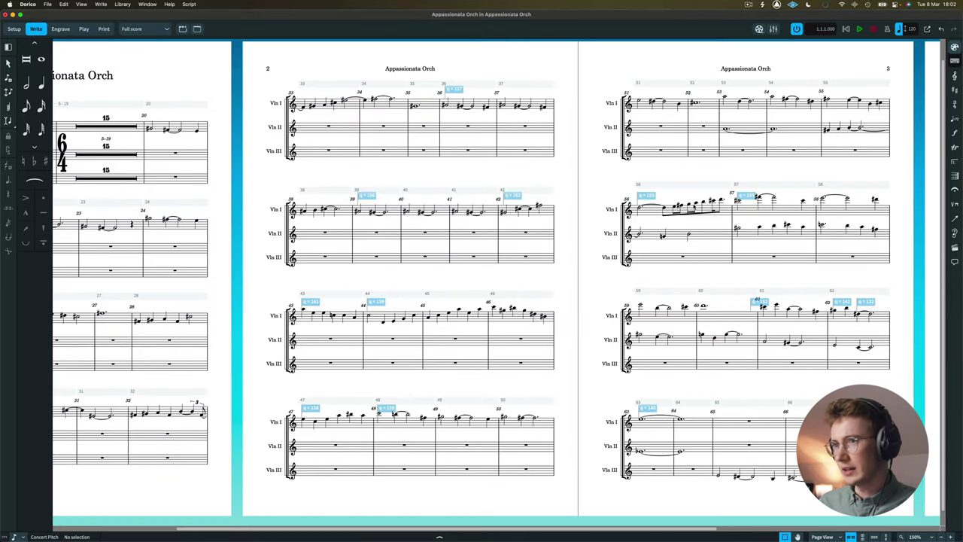
scroll(502, 149, "left", 5)
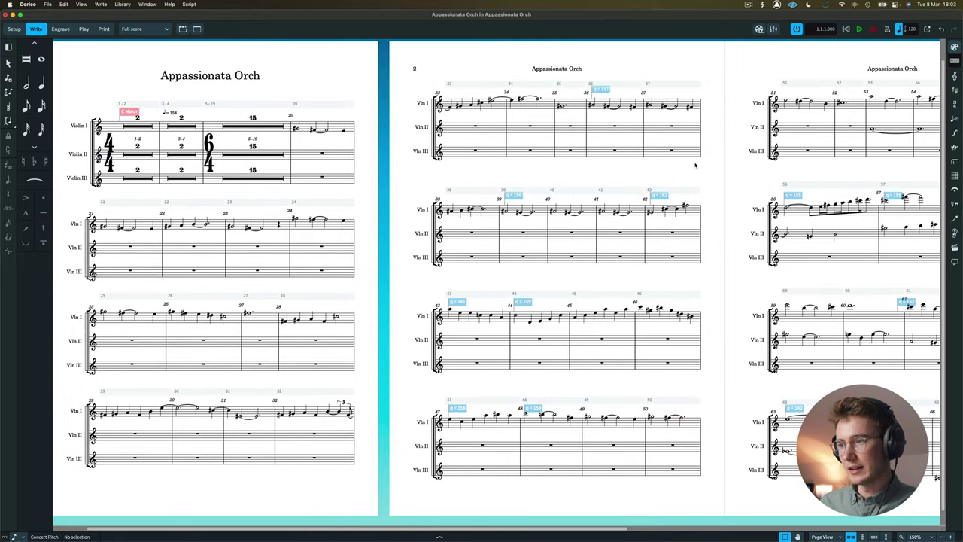
scroll(695, 164, "right", 9)
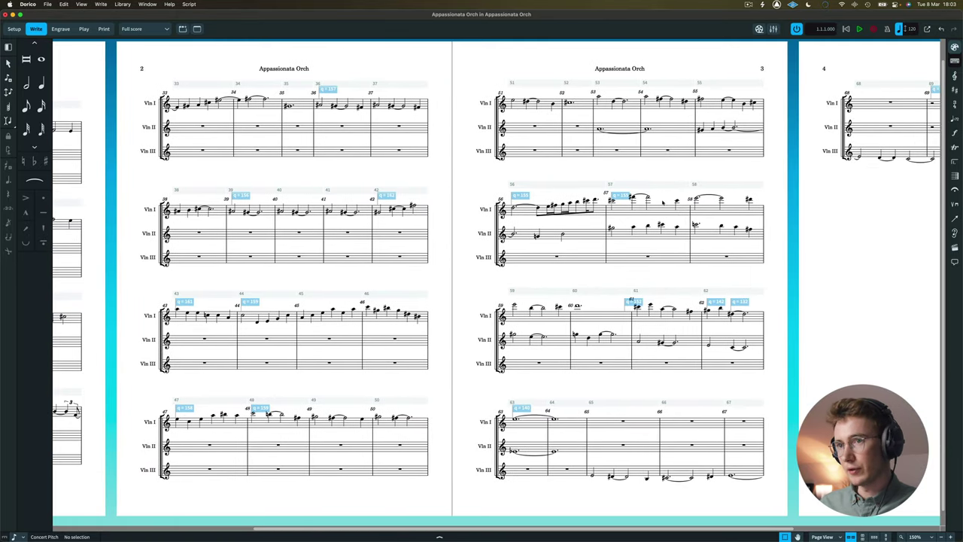
scroll(170, 255, "left", 10)
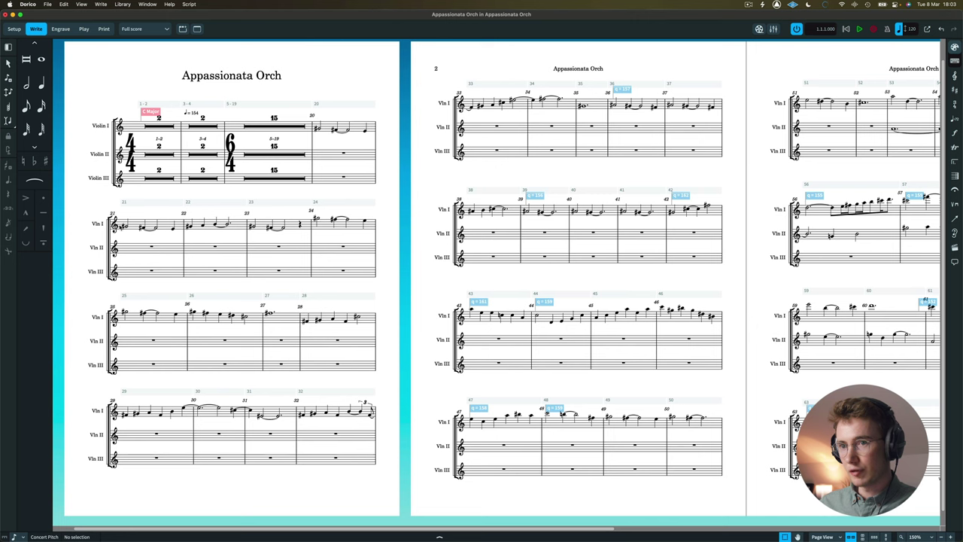
scroll(535, 281, "right", 1)
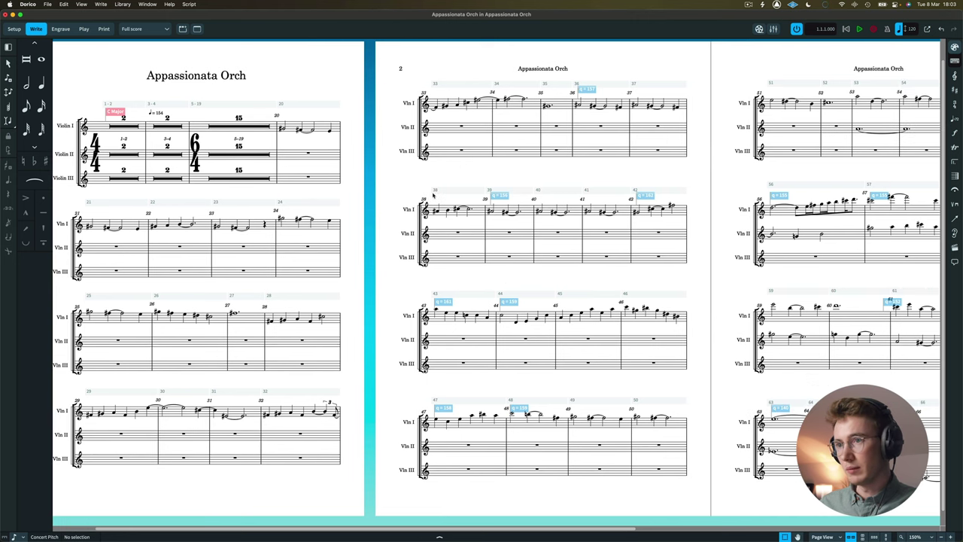
scroll(241, 395, "right", 9)
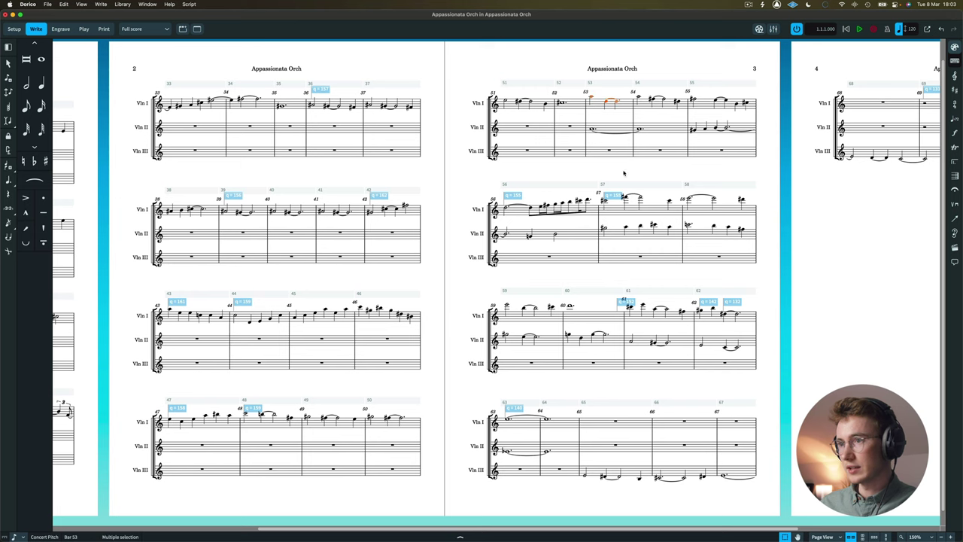
left_click(547, 420, "shift")
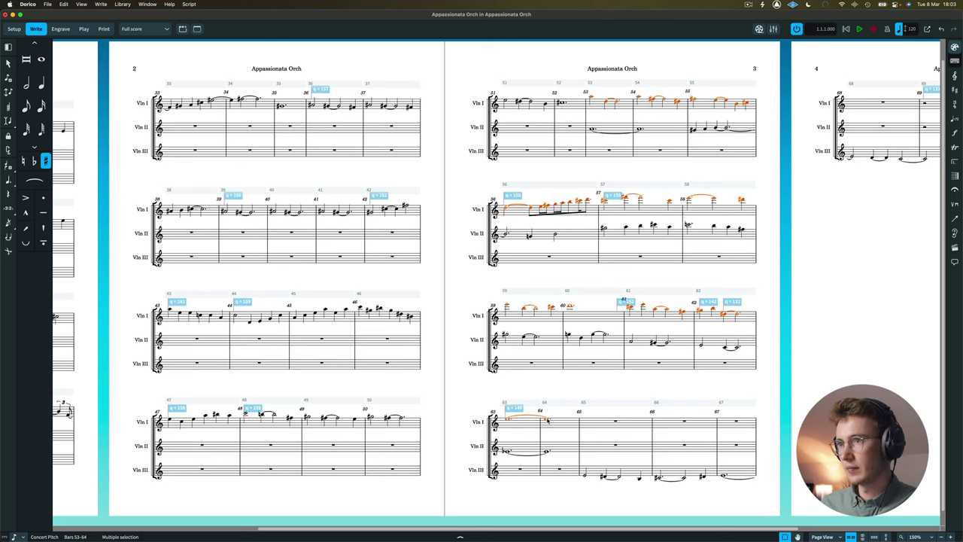
- Split Violin I into two divisi staves using Change Divisi
left_click(64, 4)
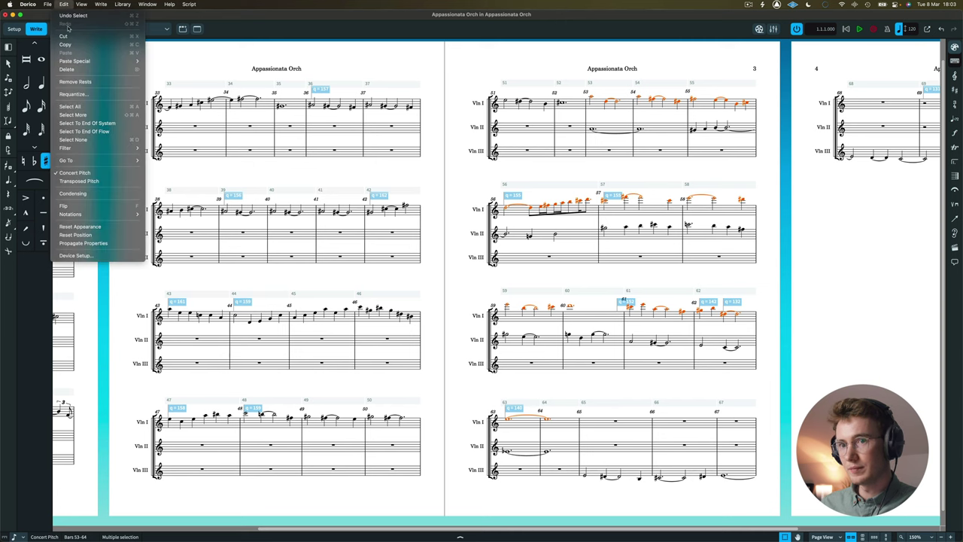
mouse_move(134, 212)
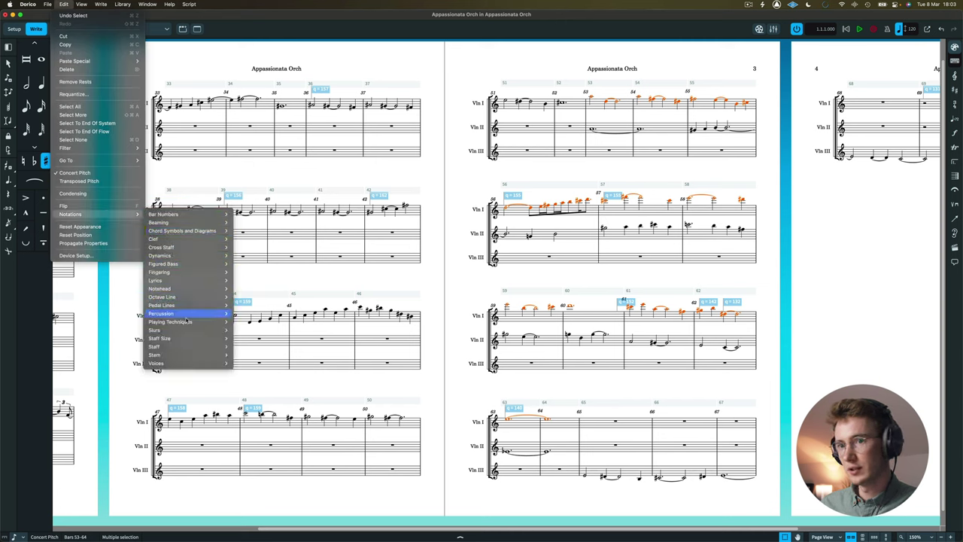
mouse_move(197, 349)
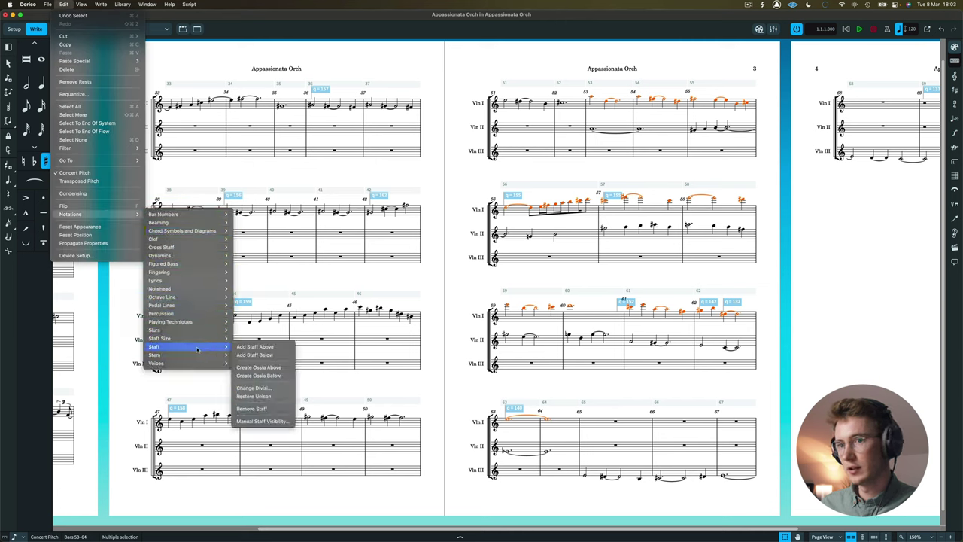
left_click(254, 388)
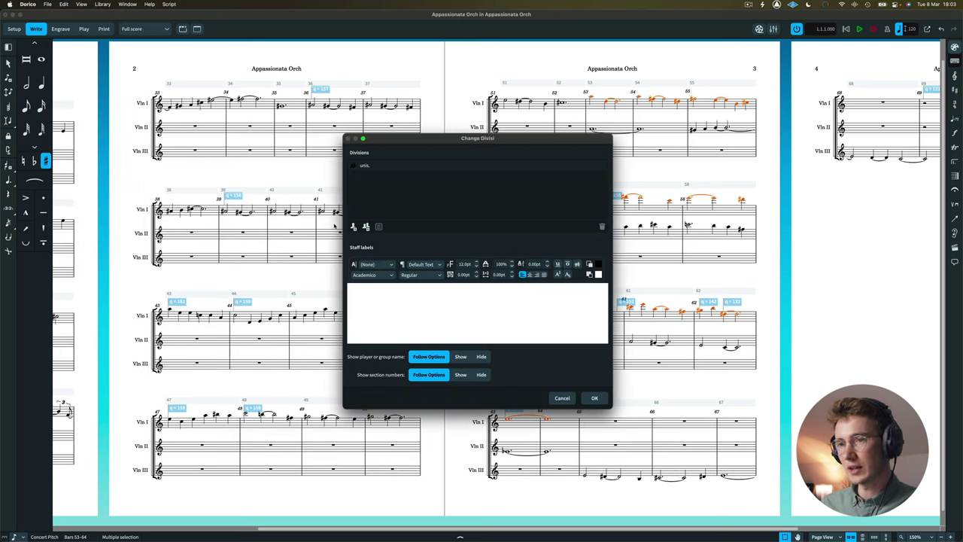
left_click(366, 227)
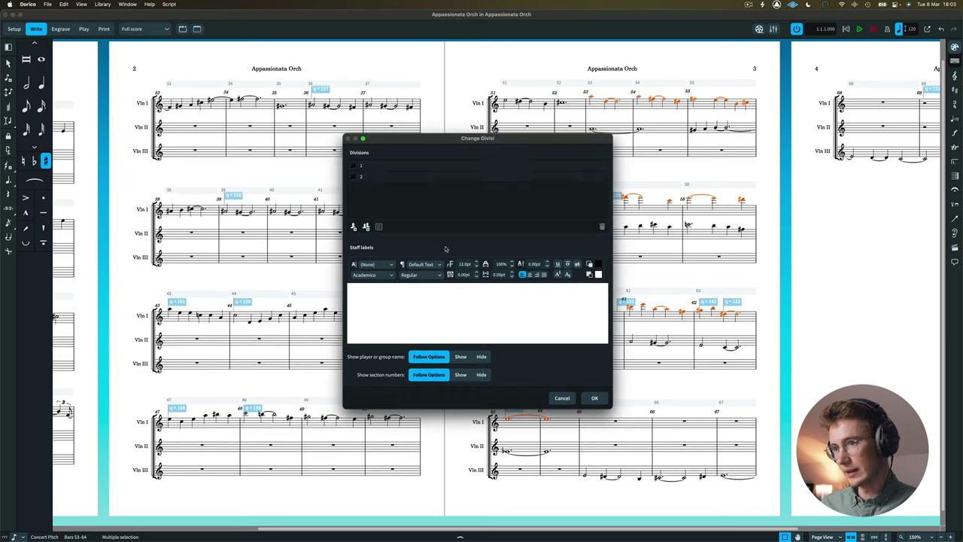
left_click(592, 399)
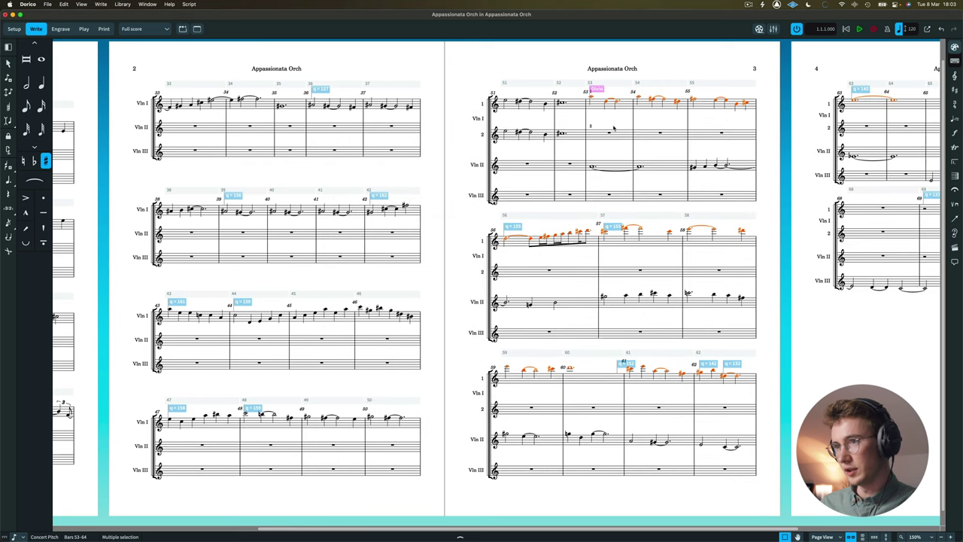
- Move Violin II's notes from bar 53 onward into Vln I divisi staff 2
left_click(592, 167)
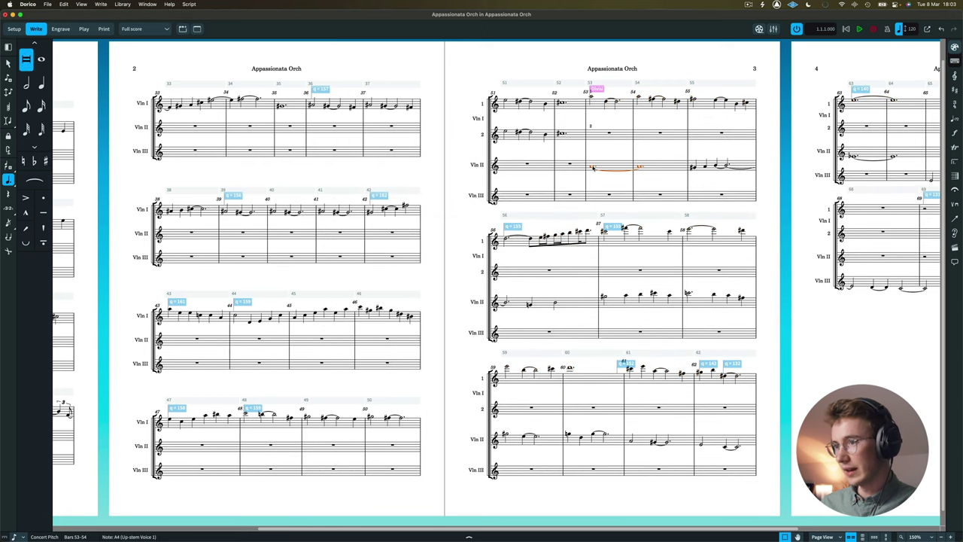
scroll(564, 228, "right", 3)
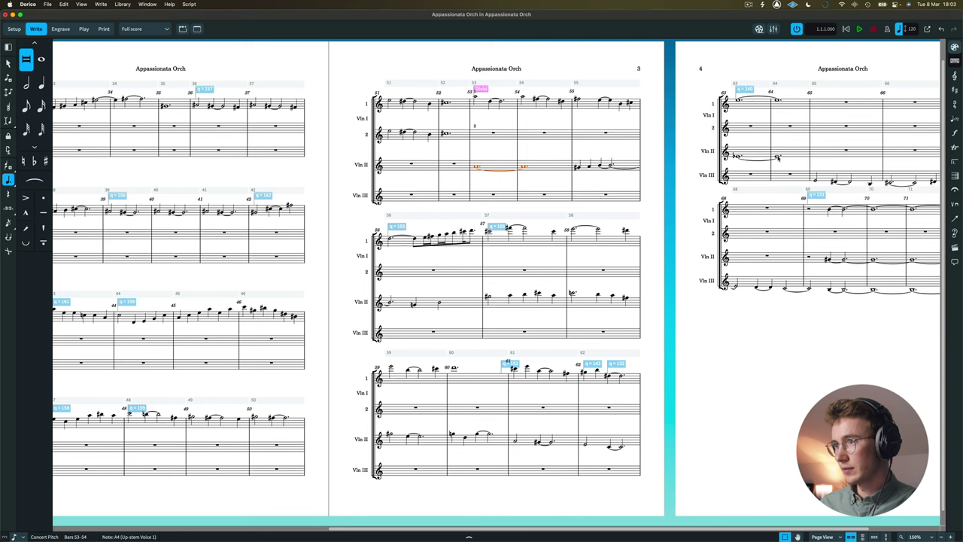
key("Delete")
left_click(480, 134)
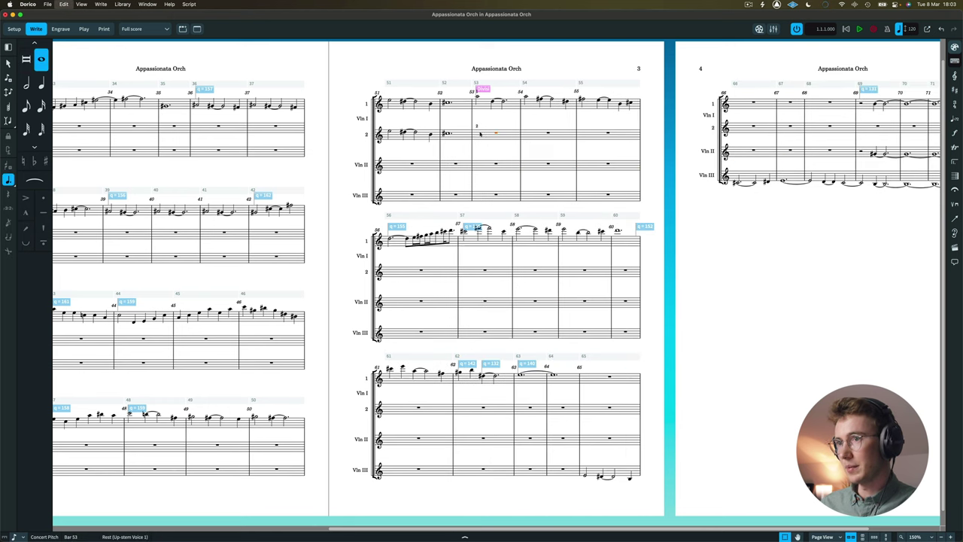
key("super+v")
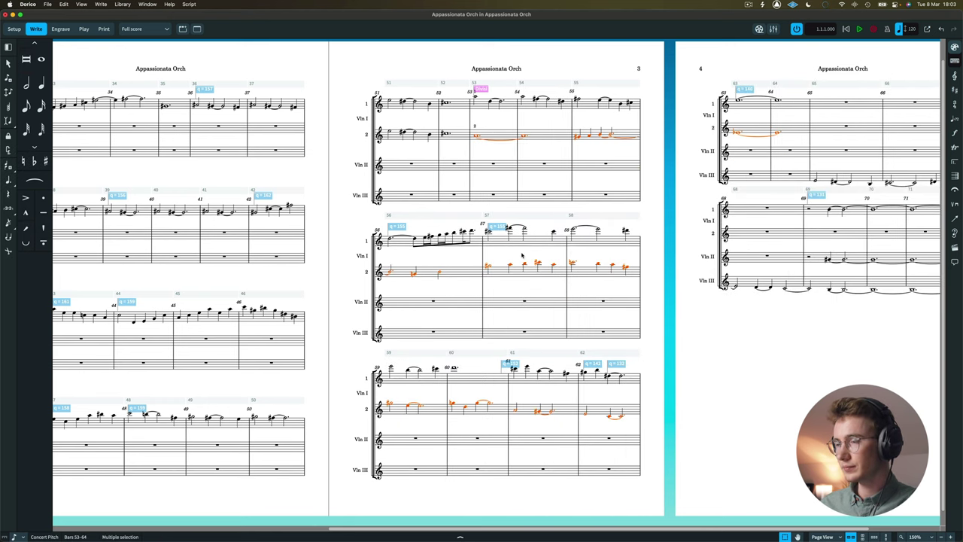
scroll(521, 256, "right", 1)
scroll(757, 111, "right", 2)
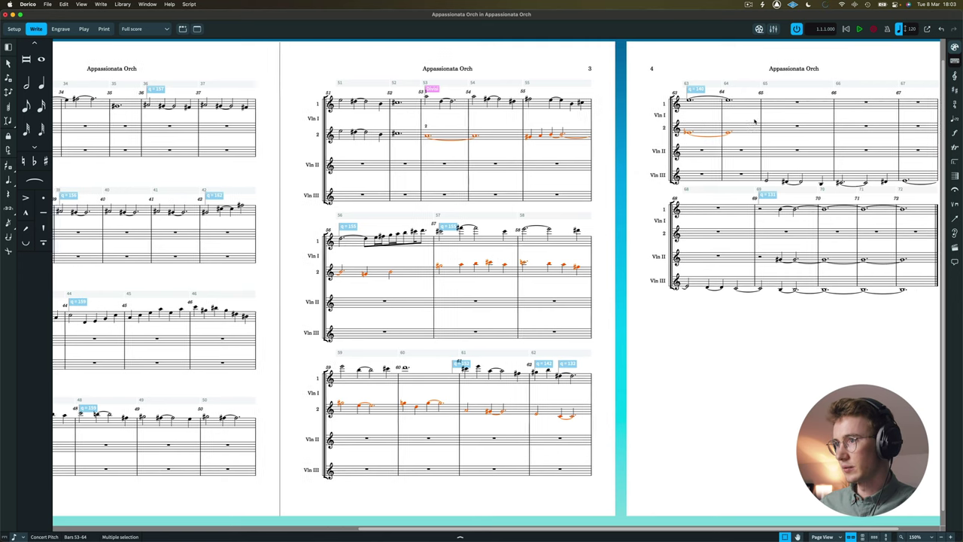
left_click(699, 180)
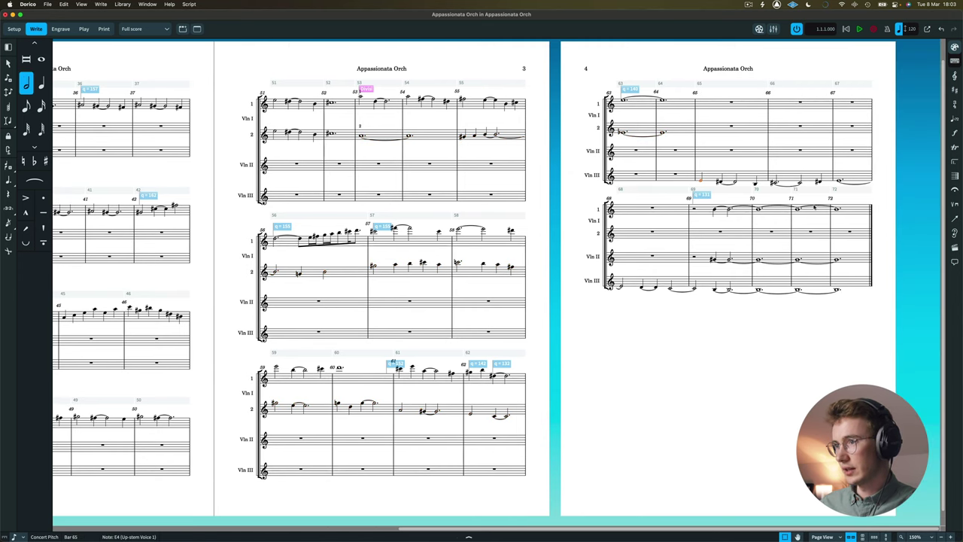
- Extend the selection through bar 69 and apply Restore Unison to the divided first violins
left_click(694, 290, "shift")
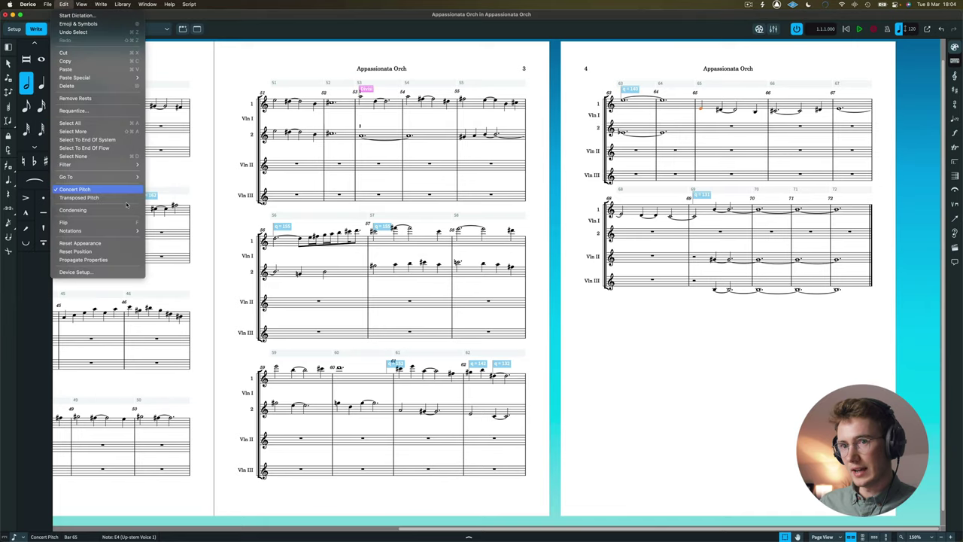
mouse_move(131, 230)
mouse_move(208, 364)
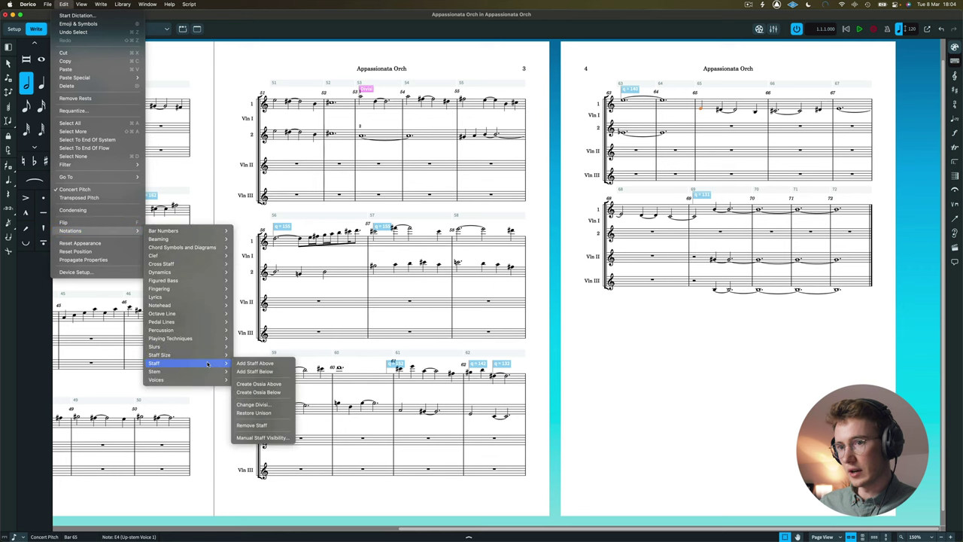
left_click(253, 412)
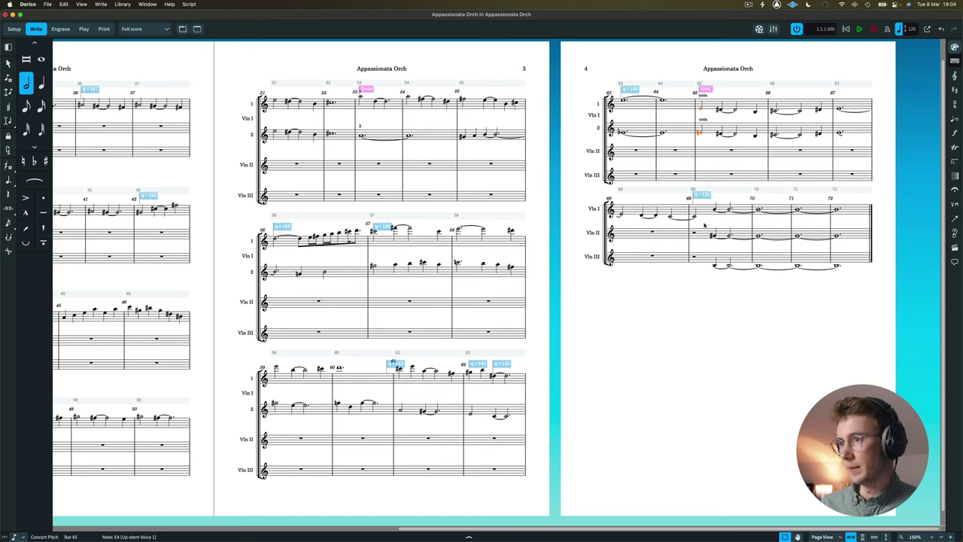
- Split the Vln I tied notes in bars 69–72 into three divisi staves
left_click(729, 209)
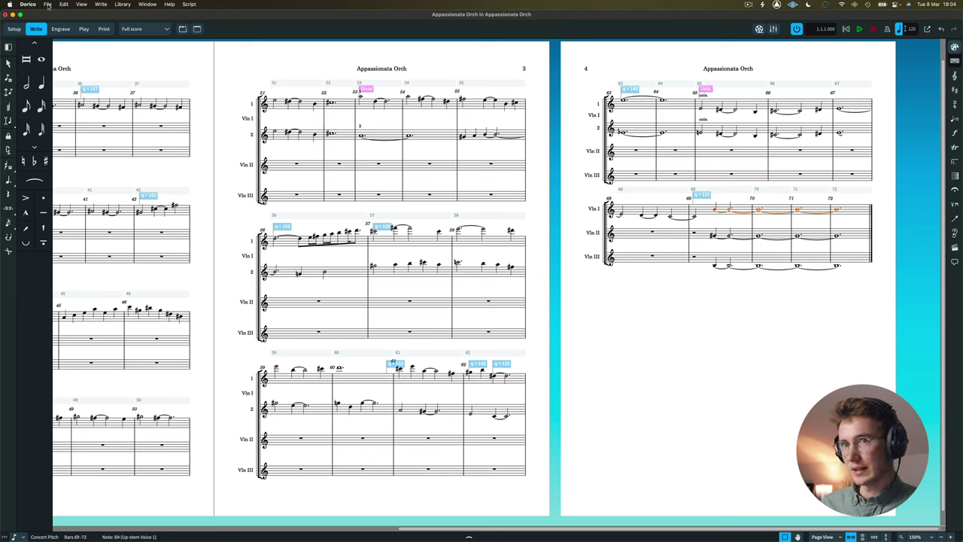
left_click(64, 4)
mouse_move(112, 230)
mouse_move(188, 363)
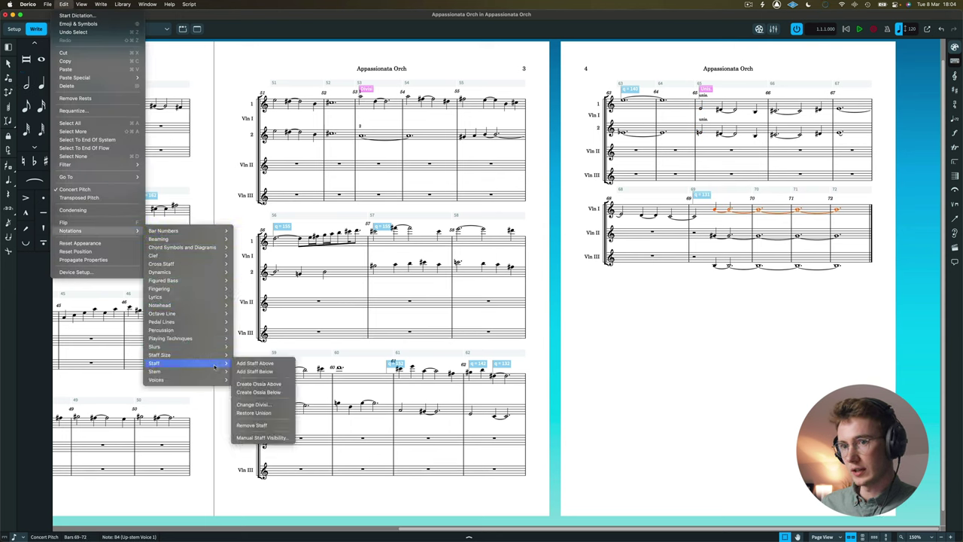
left_click(263, 405)
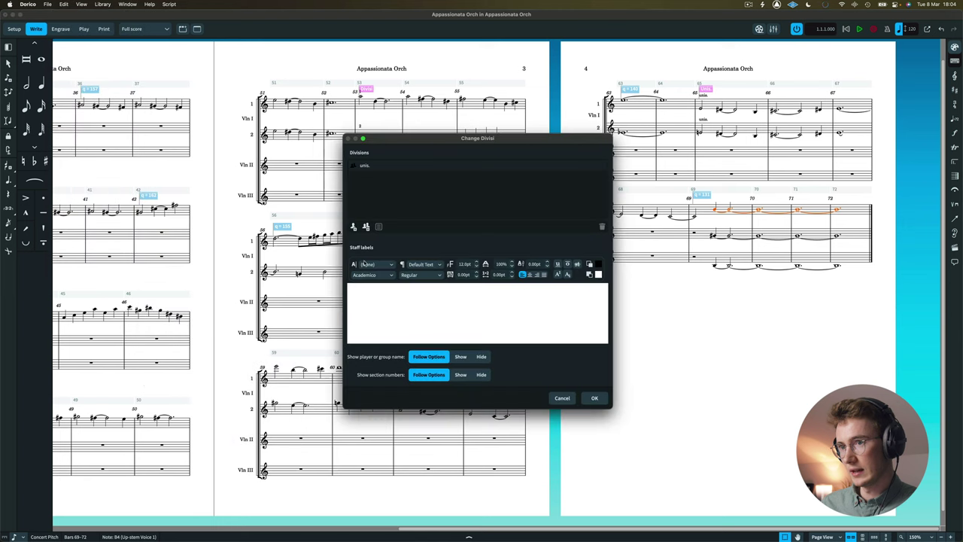
left_click(593, 399)
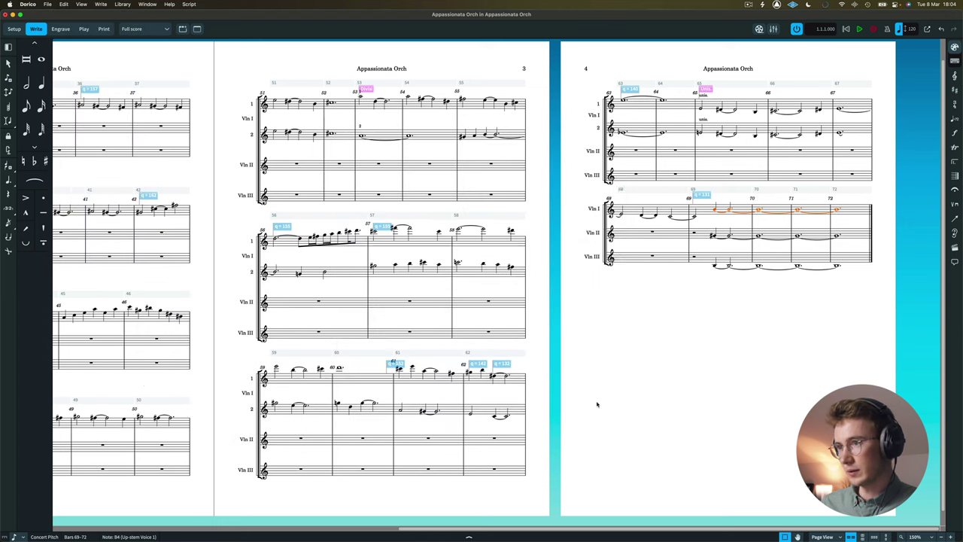
- Move the Vln II tied notes from bars 69–72 onto the divisi staves
left_click(823, 283)
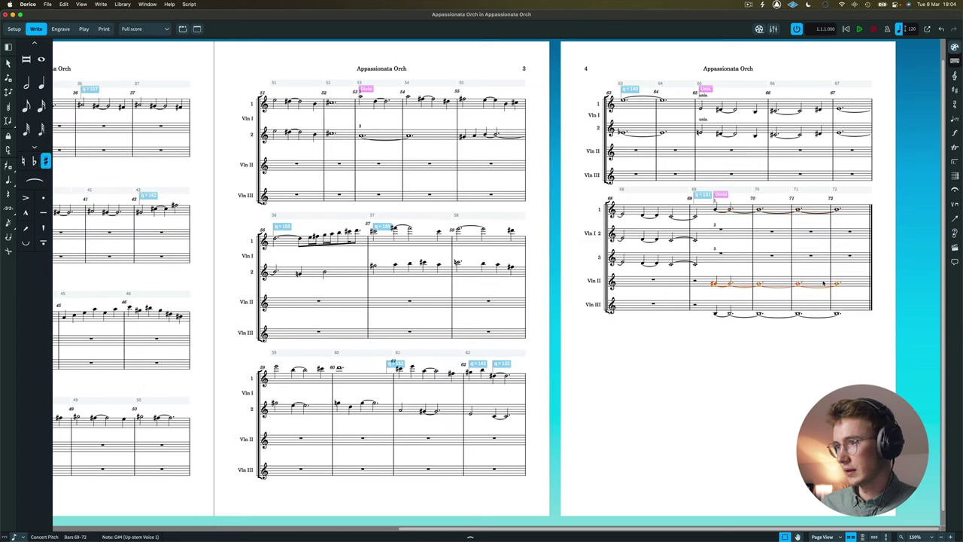
key("Escape")
double_click(722, 233)
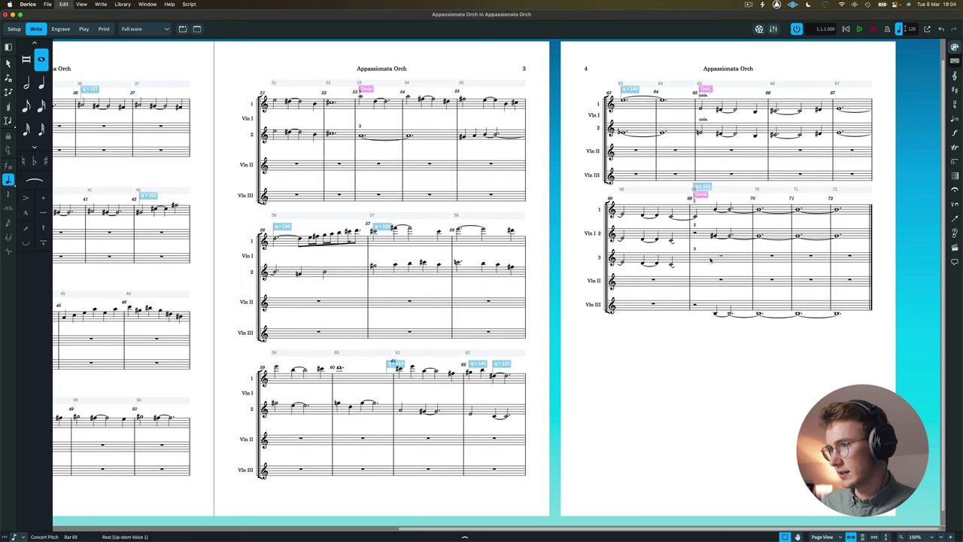
key("super+v")
left_click(707, 308)
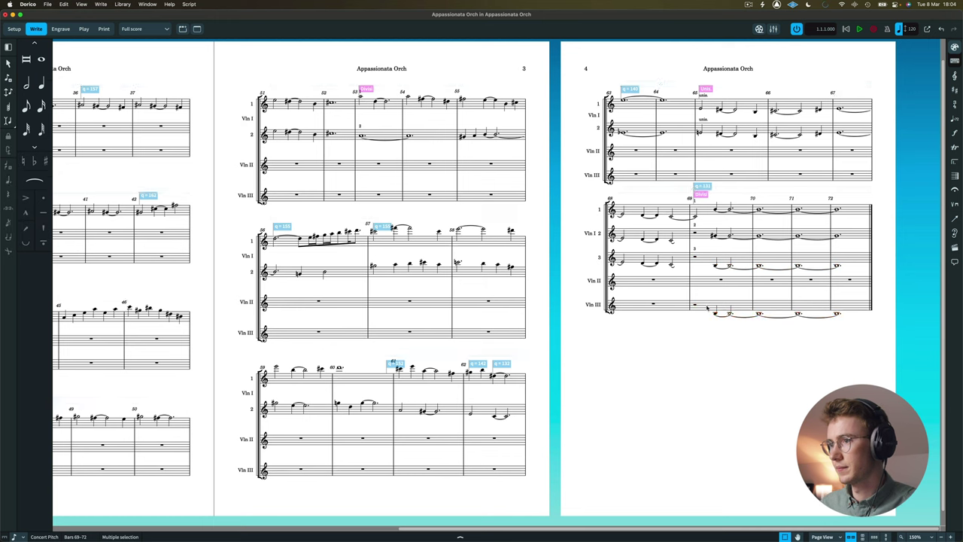
- Delete the Violin II and Violin III players in Setup mode, confirming the deletion
scroll(487, 289, "left", 15)
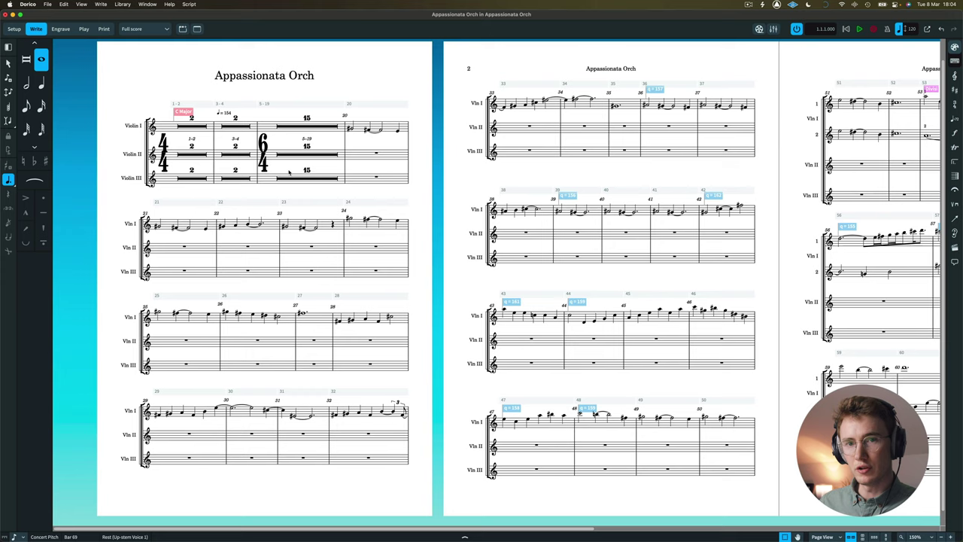
left_click(14, 29)
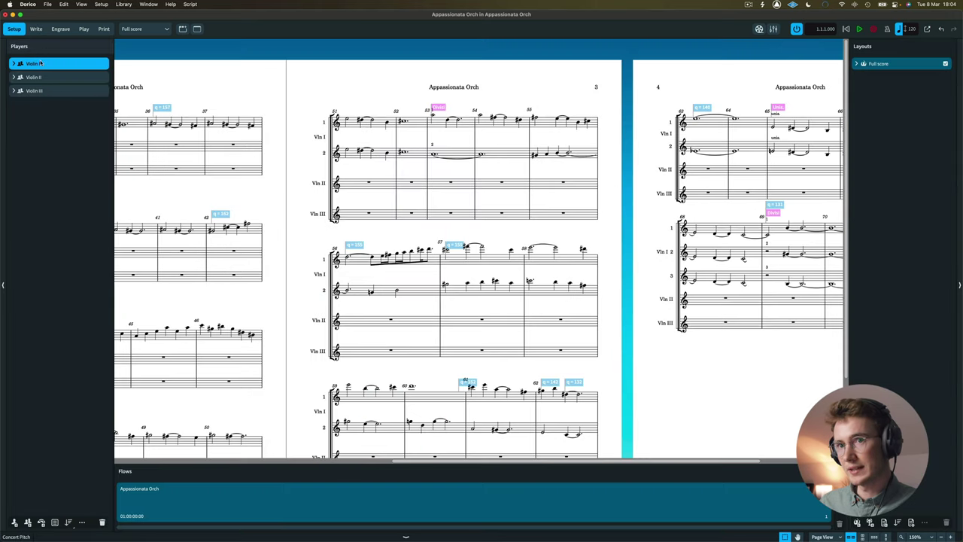
left_click(45, 78)
left_click(45, 89, "shift")
key("Delete")
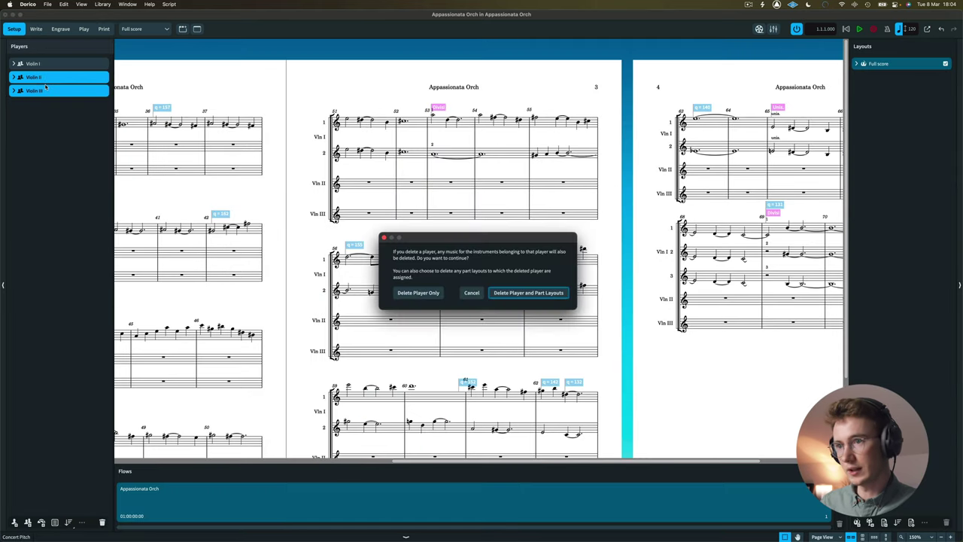
key("Return")
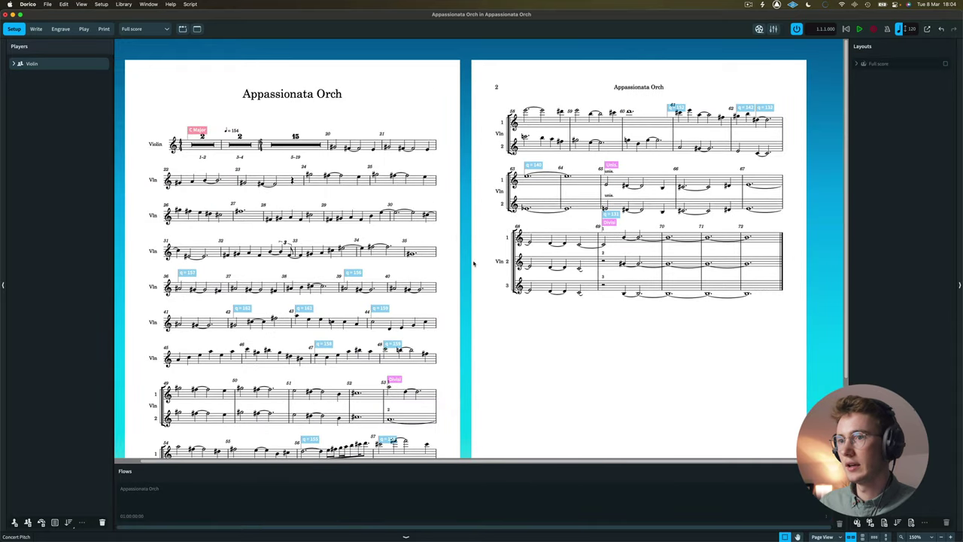
scroll(474, 263, "down", 3)
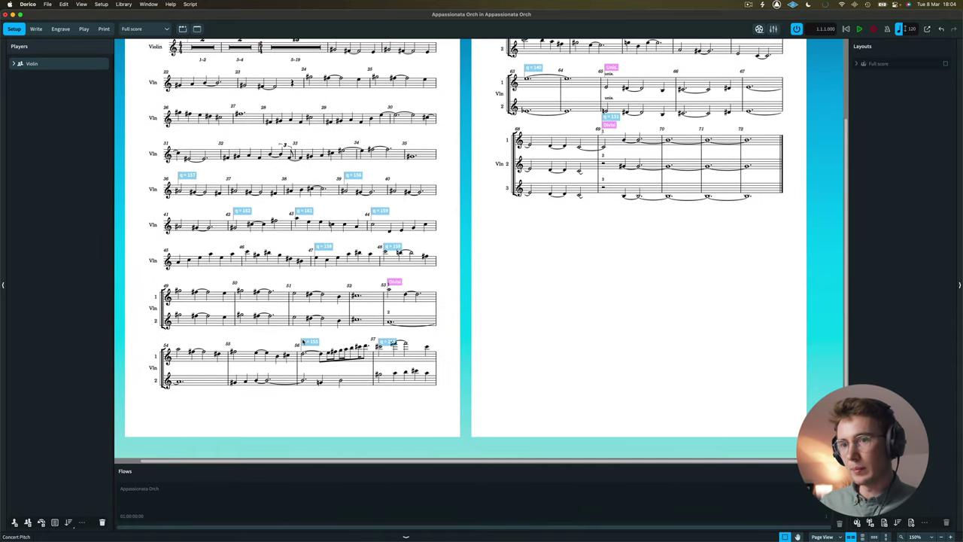
scroll(130, 237, "up", 3)
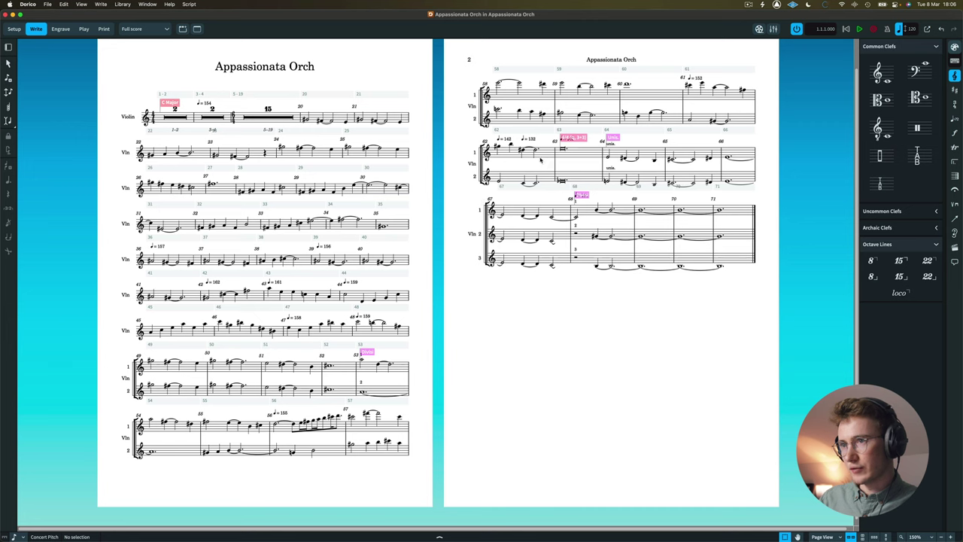
- Enter a q=150 tempo mark on the final note of bar 35
left_click(381, 225)
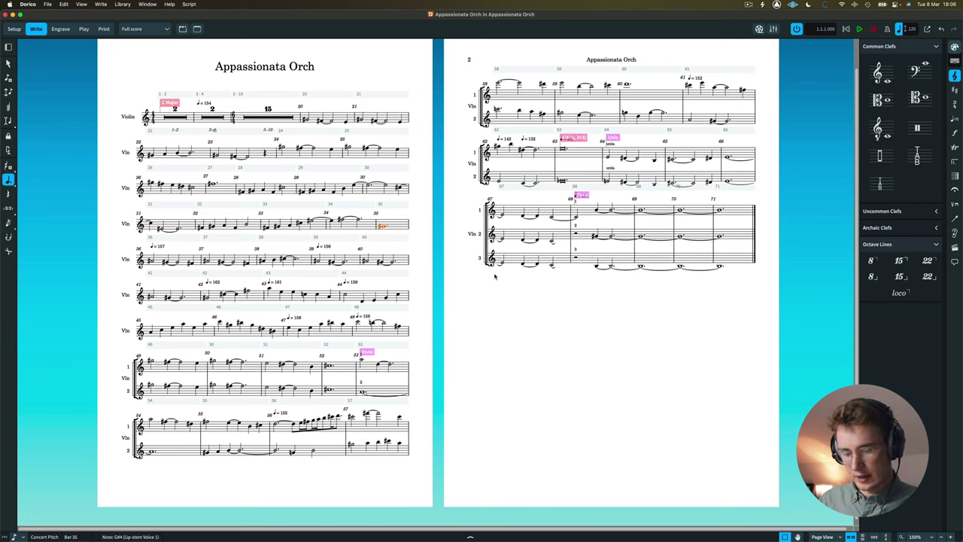
key("shift+t")
type("q=")
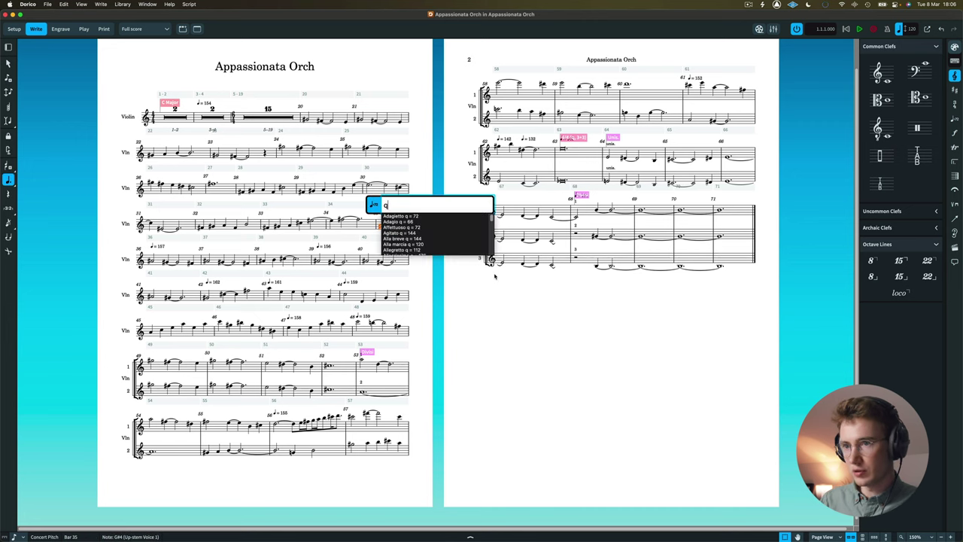
type("150")
key("Return")
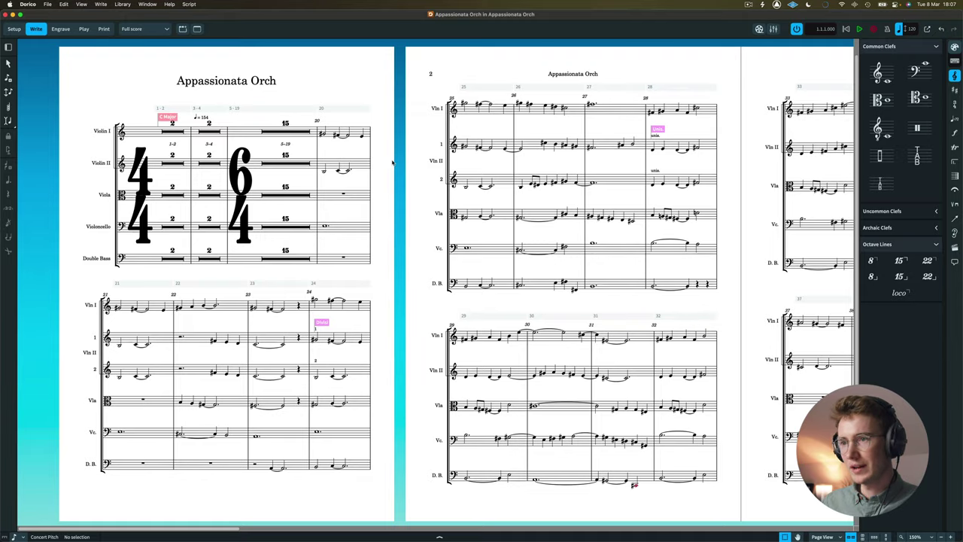
- Scroll through the score pages, then bring up Layout Options for the full score
scroll(392, 161, "right", 15)
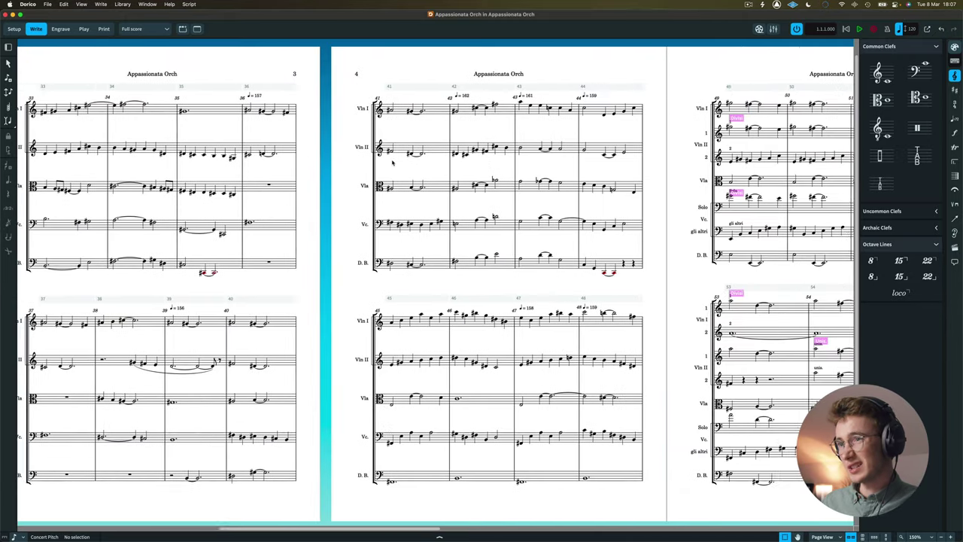
scroll(392, 161, "right", 15)
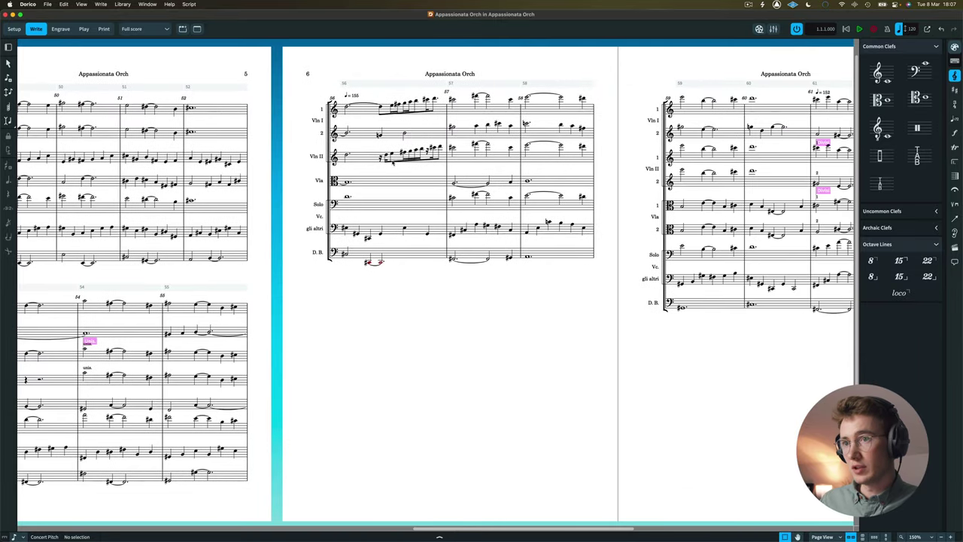
scroll(398, 109, "right", 4)
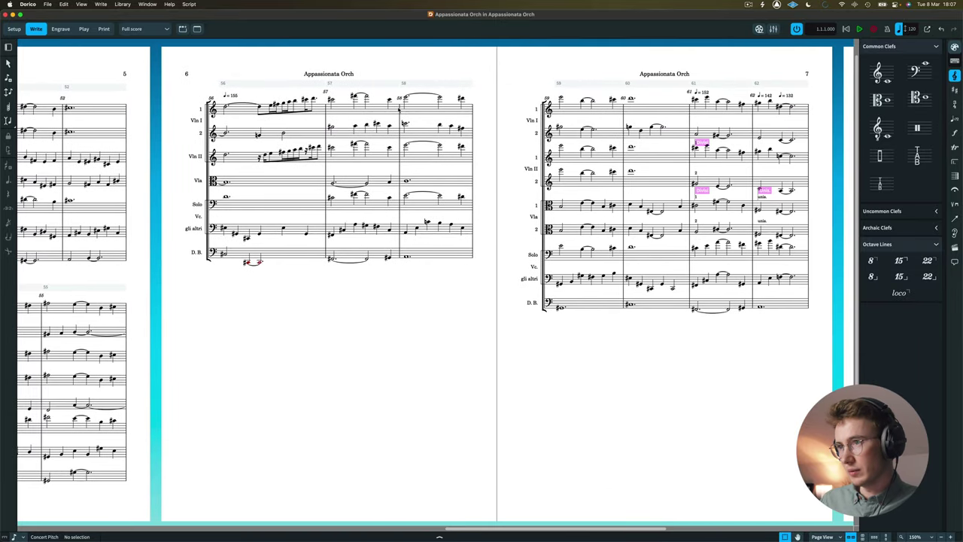
scroll(490, 122, "right", 20)
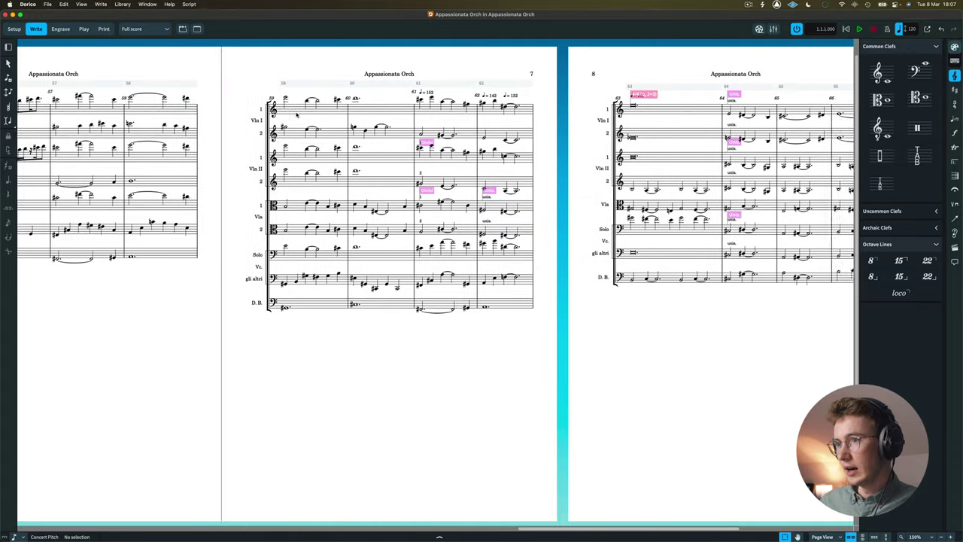
scroll(492, 143, "right", 3)
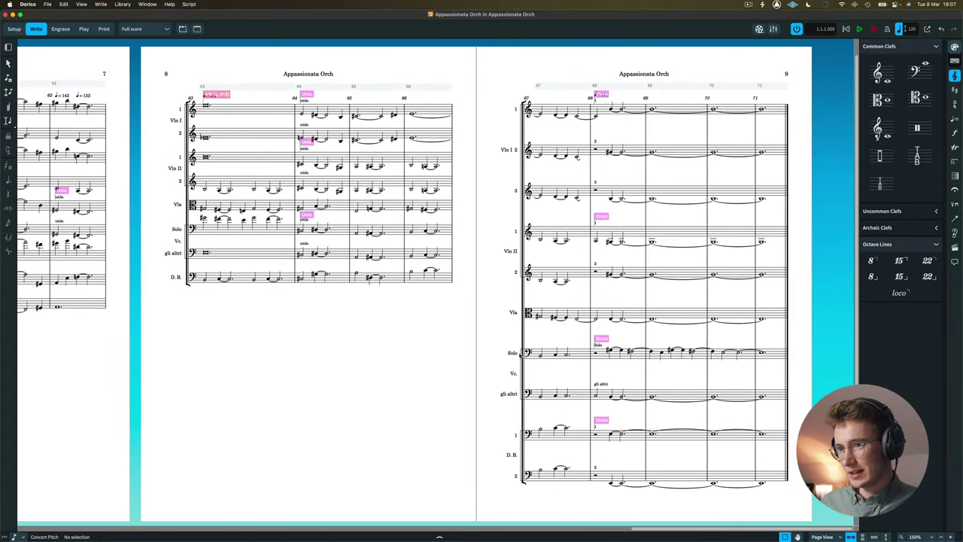
scroll(512, 331, "left", 20)
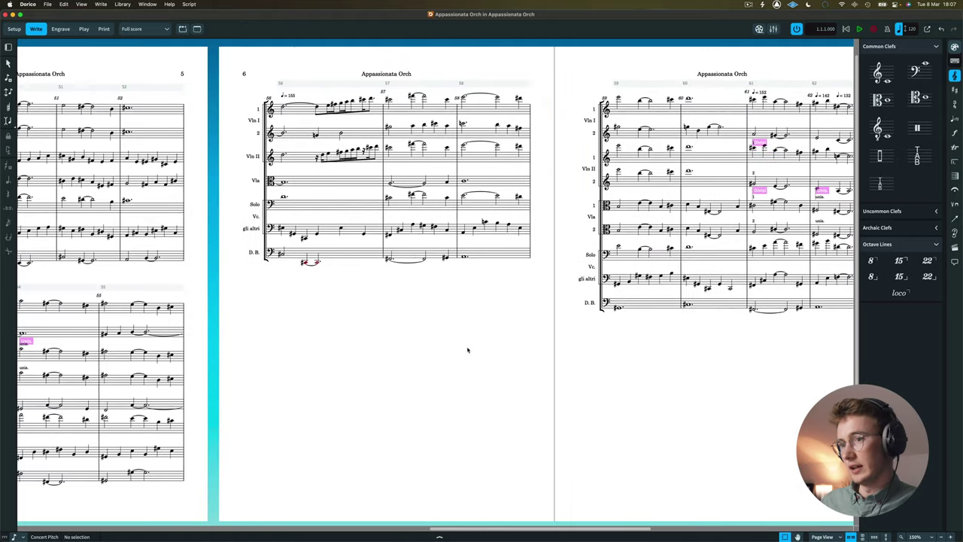
scroll(467, 347, "left", 20)
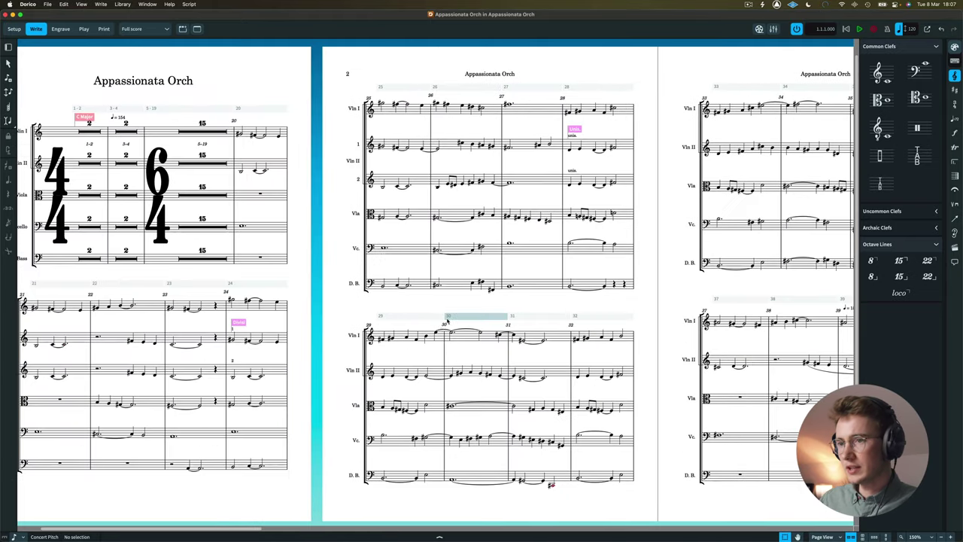
scroll(585, 272, "right", 5)
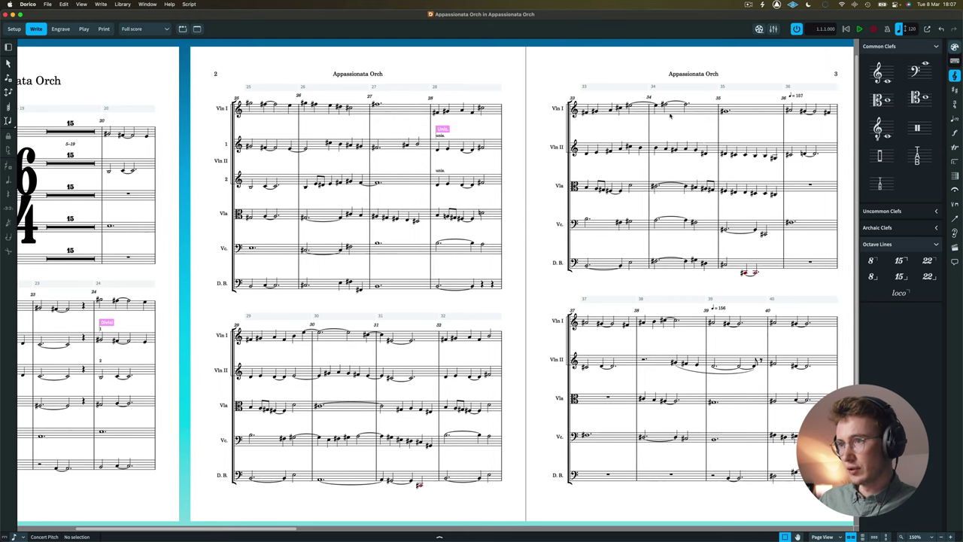
scroll(293, 366, "left", 8)
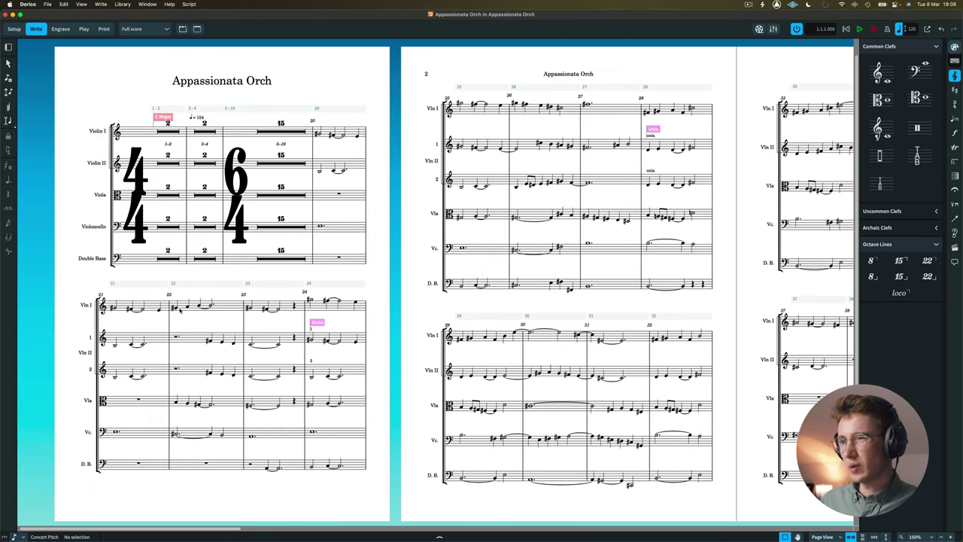
key("super+shift+l")
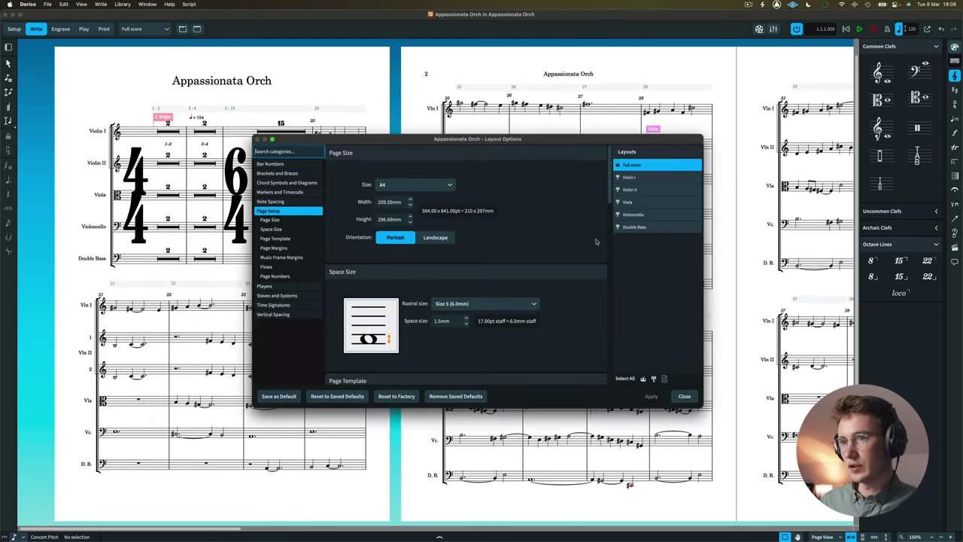
- Set Page Setup to A3 paper with rastral Size 7 (4.8mm), then apply and close
left_click(415, 185)
left_click(413, 197)
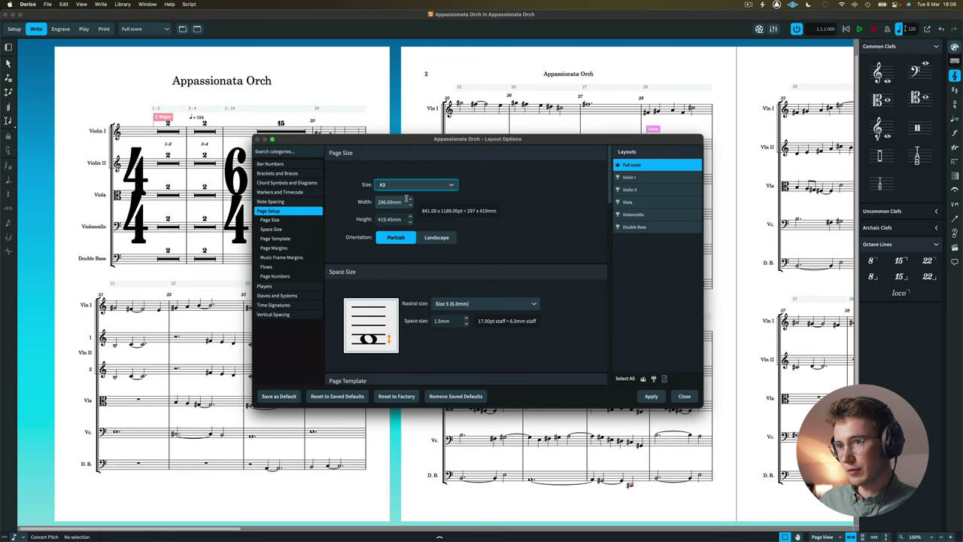
left_click(474, 304)
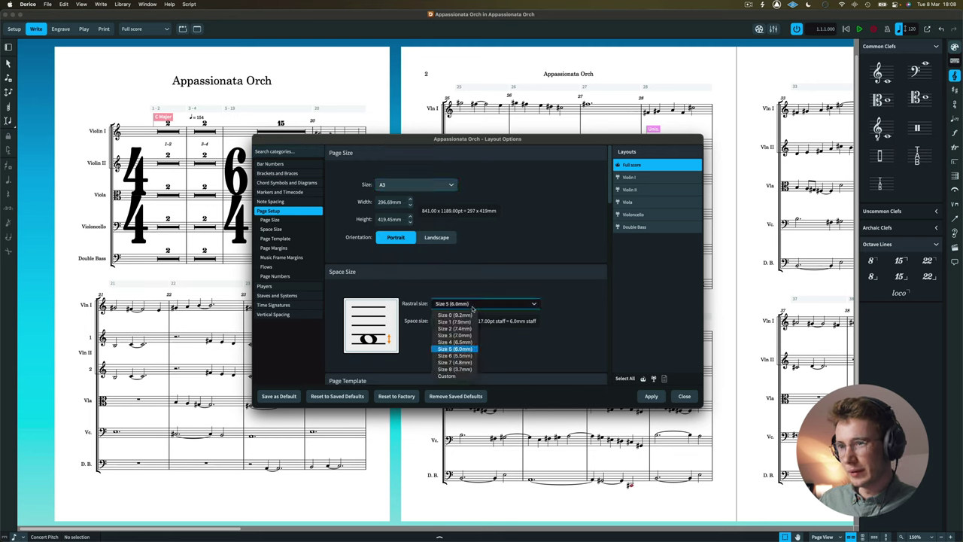
left_click(471, 362)
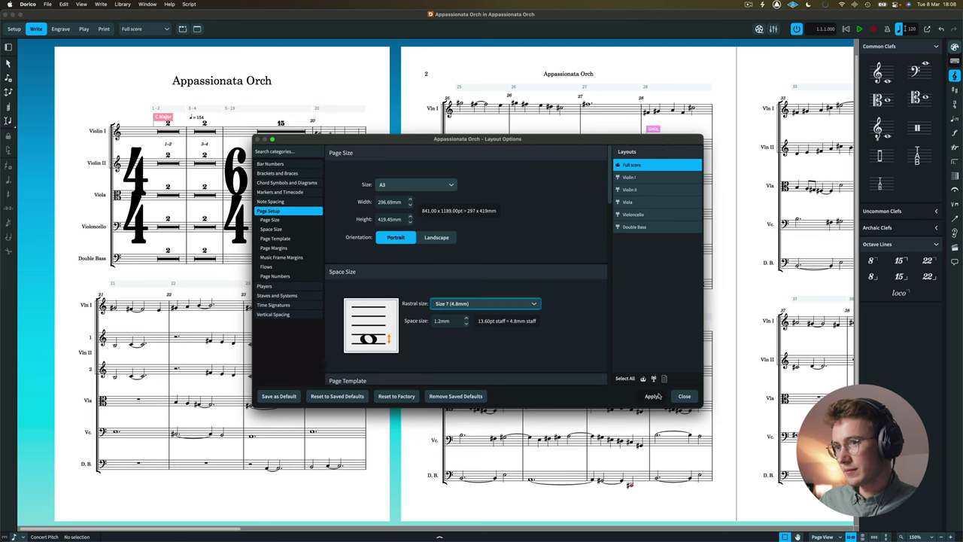
left_click(651, 396)
left_click(684, 396)
scroll(439, 331, "down", 3)
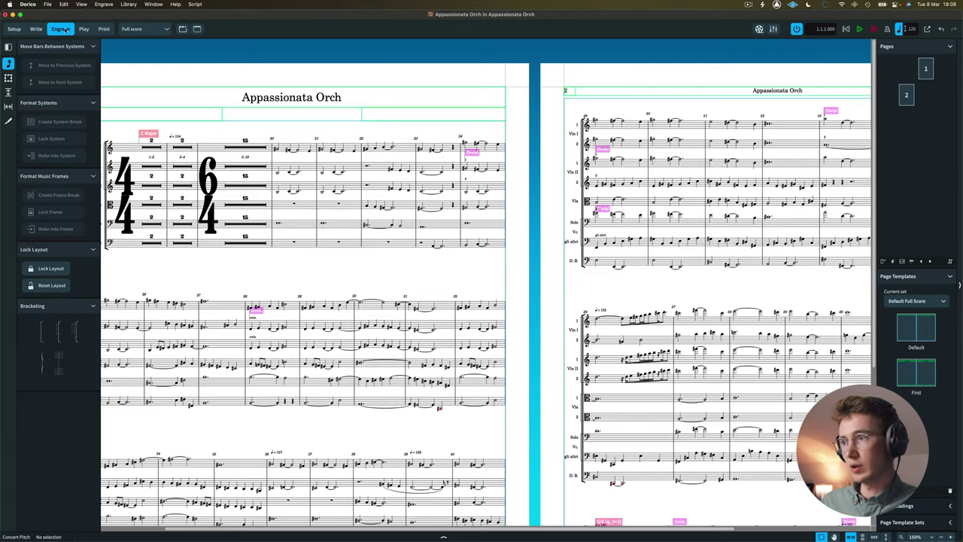
- Edit the Default page template and zoom in on its header and flow title frame
double_click(915, 327)
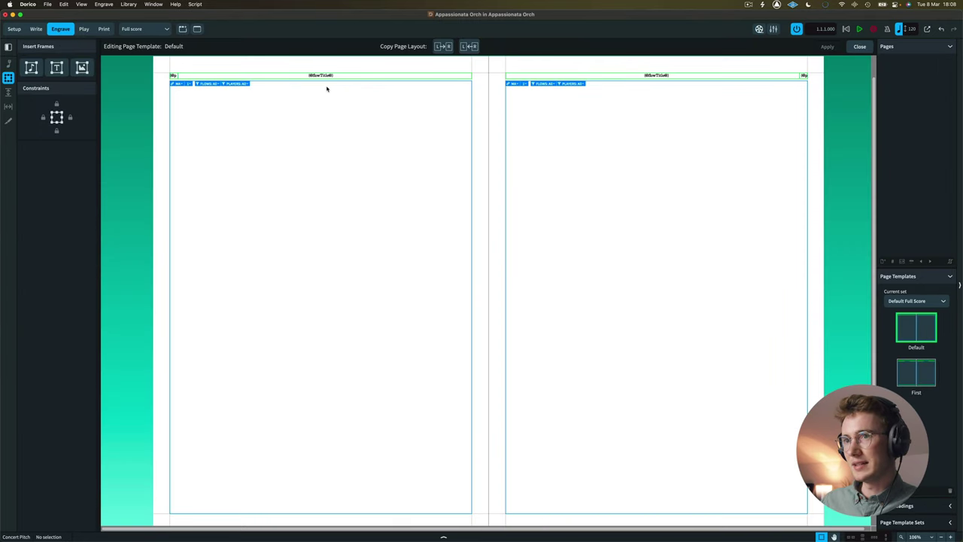
key("super+equal")
key("super+equal")
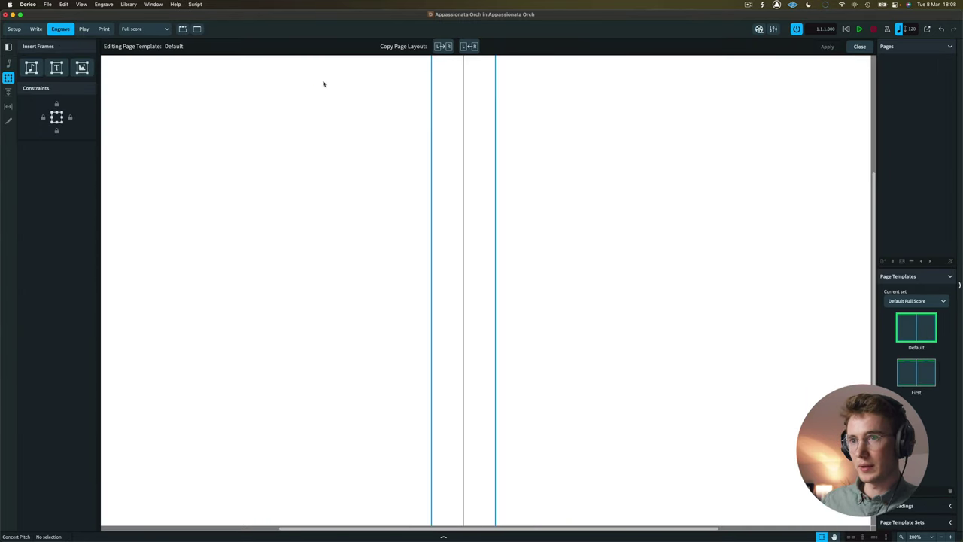
scroll(329, 96, "up", 2)
scroll(243, 131, "left", 5)
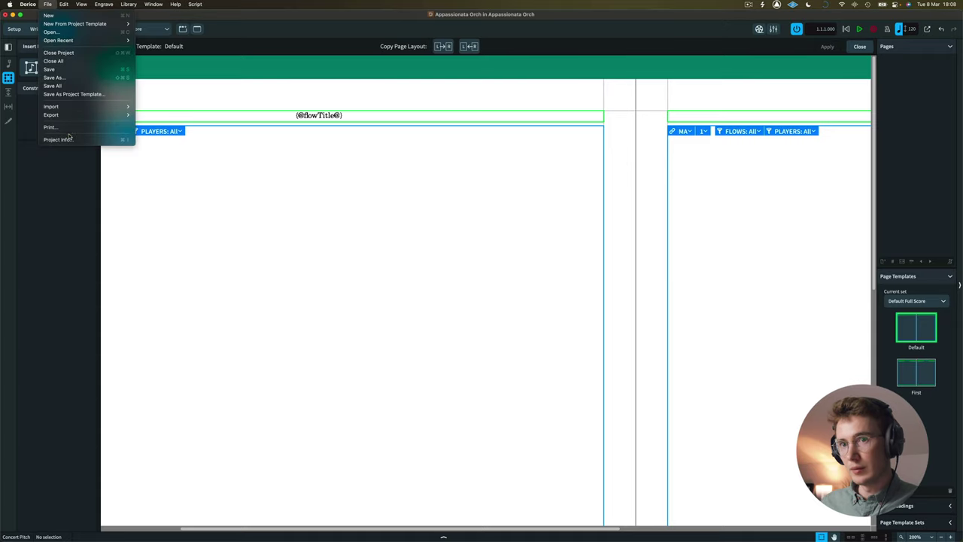
- Set both the project title and flow title to 'Reunited At Last' in Project Info
left_click(57, 139)
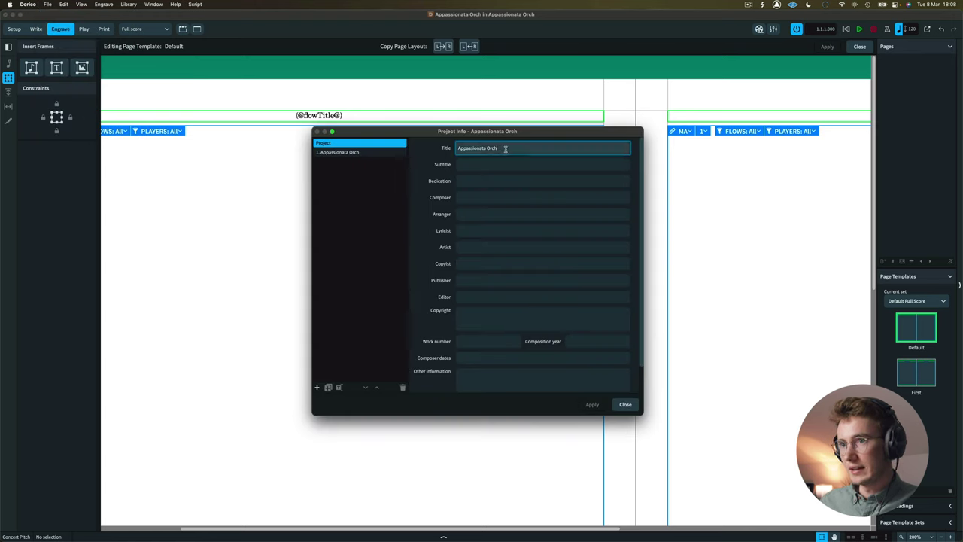
triple_click(475, 147)
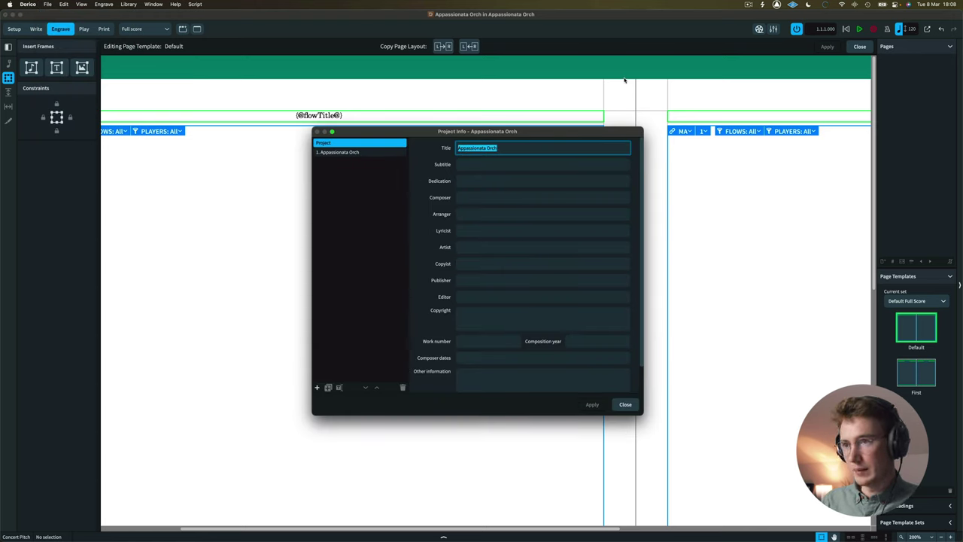
type("Reun")
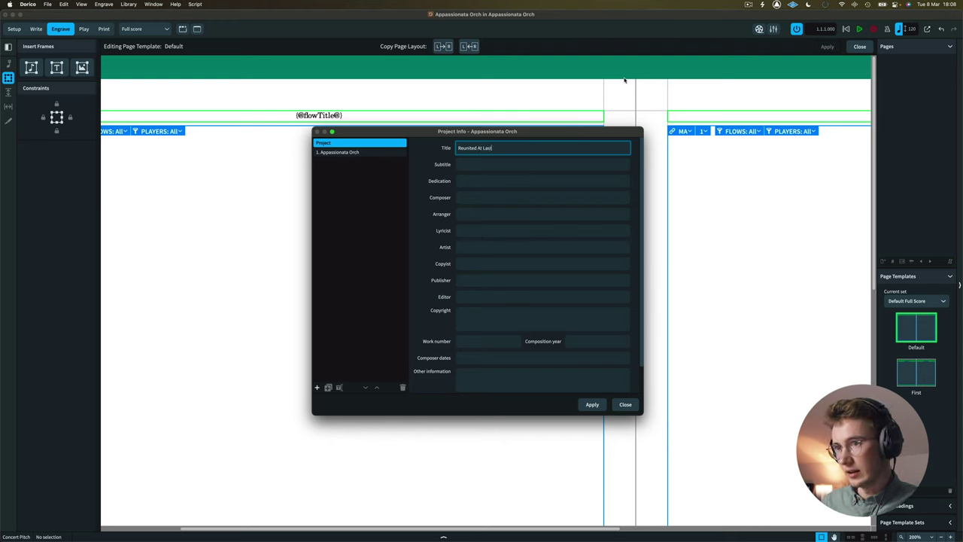
type("ited At Last")
left_click(350, 153)
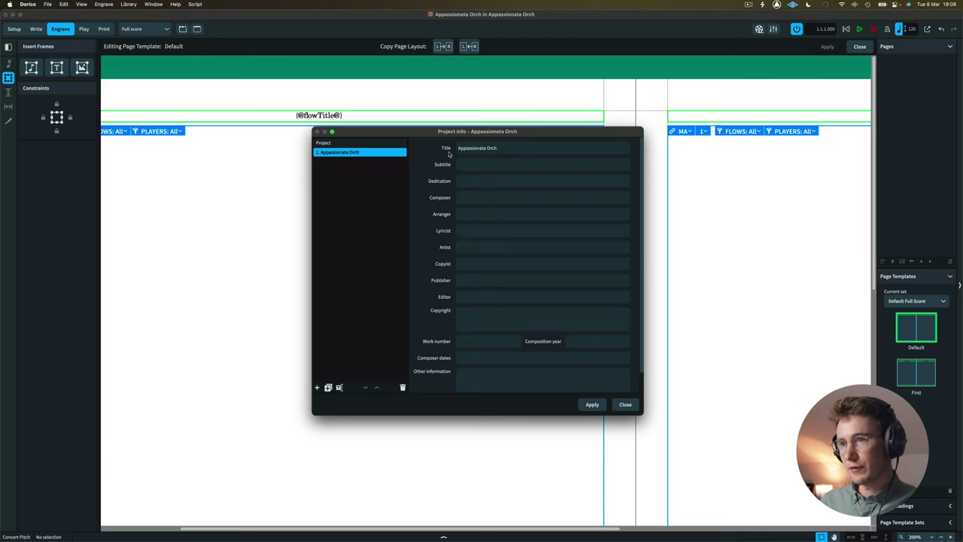
left_click(452, 149)
type("Reunited At L")
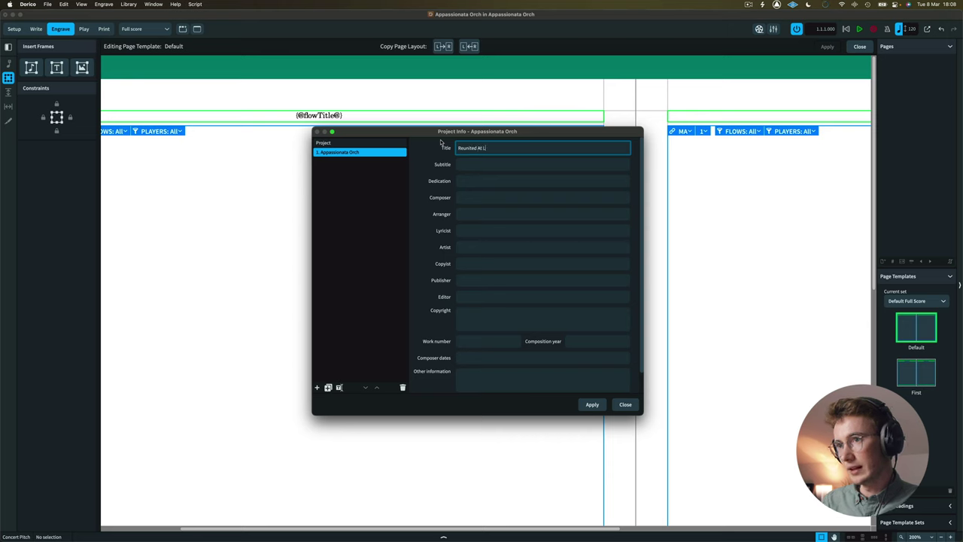
type("ast")
- Fill in the project's composer credit and apply the Project Info changes
left_click(359, 142)
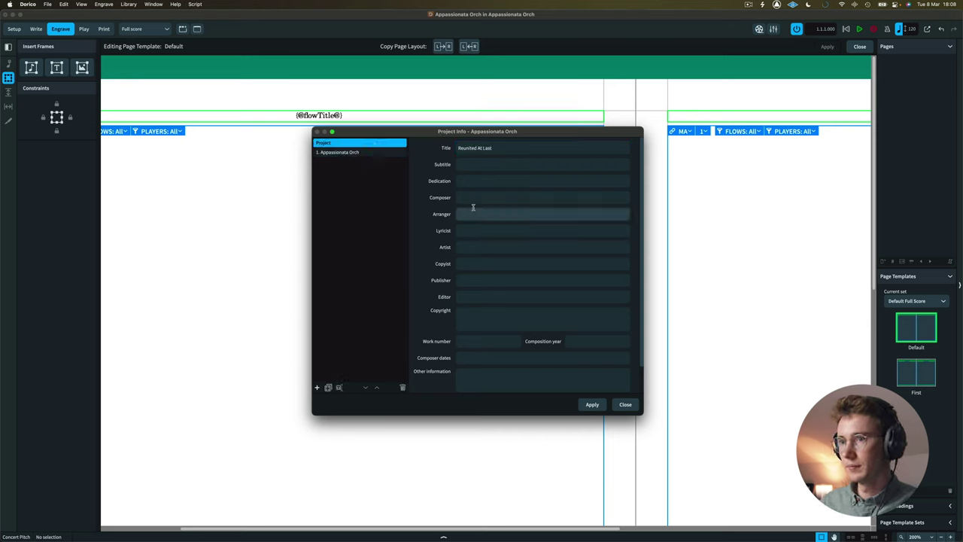
left_click(477, 198)
type("Composed by Dan Keen")
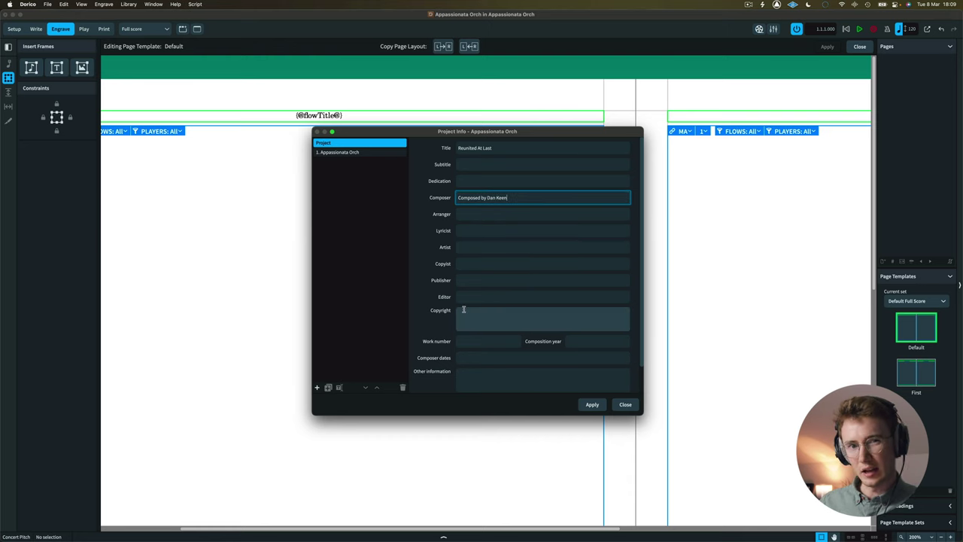
left_click(590, 404)
left_click(623, 403)
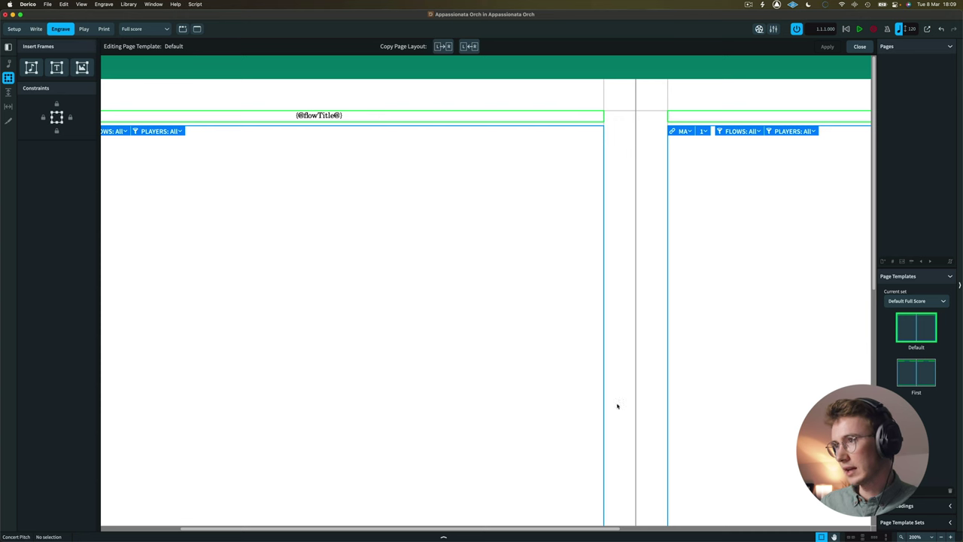
left_click(856, 48)
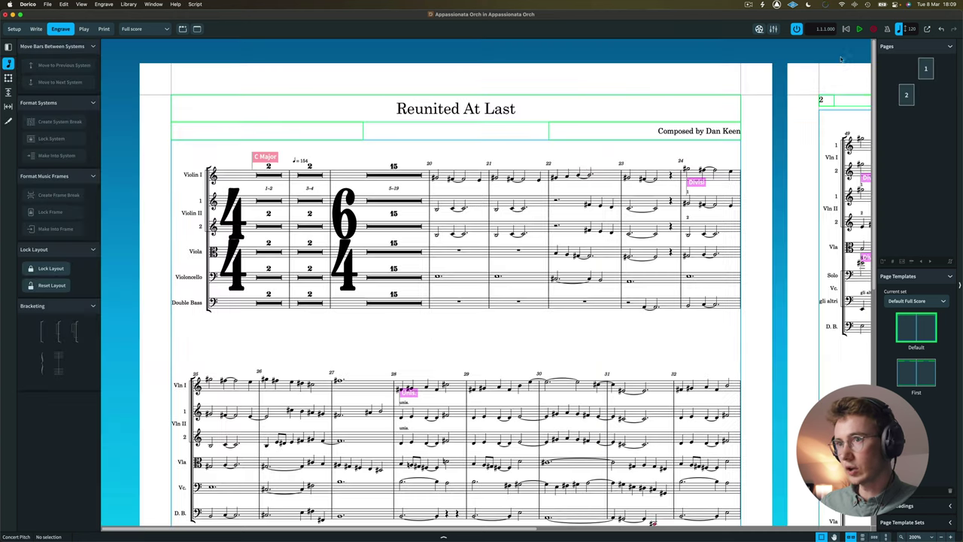
scroll(515, 124, "right", 5)
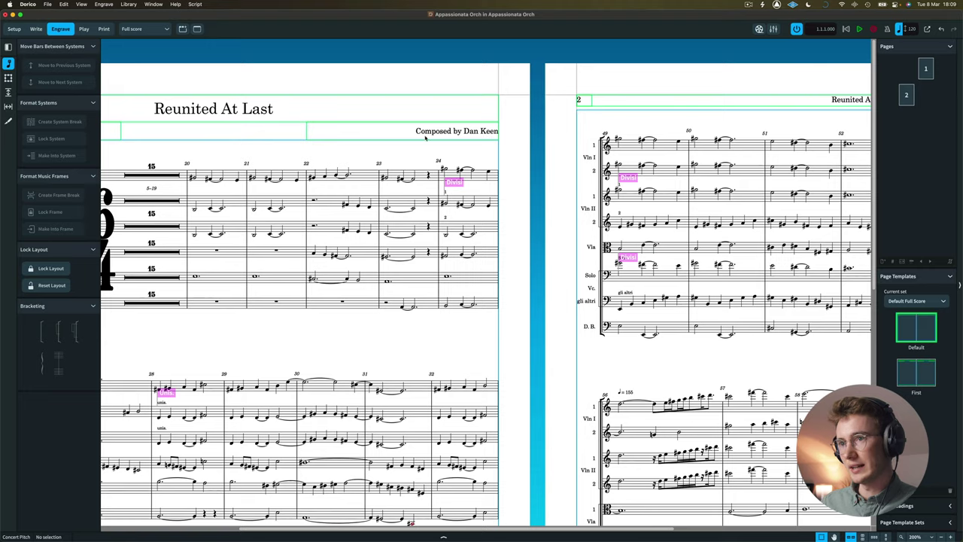
scroll(446, 142, "right", 5)
scroll(635, 106, "right", 1)
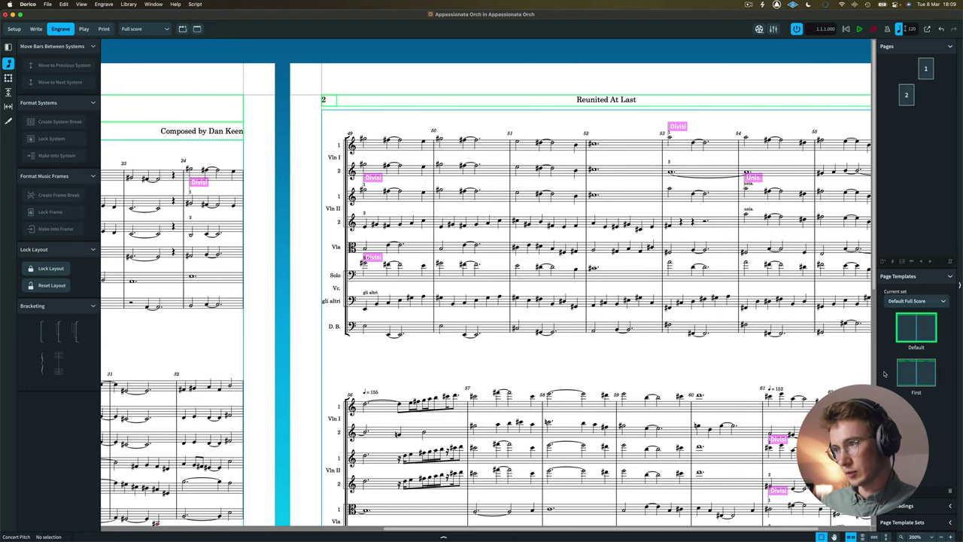
scroll(622, 337, "left", 5)
scroll(462, 179, "right", 6)
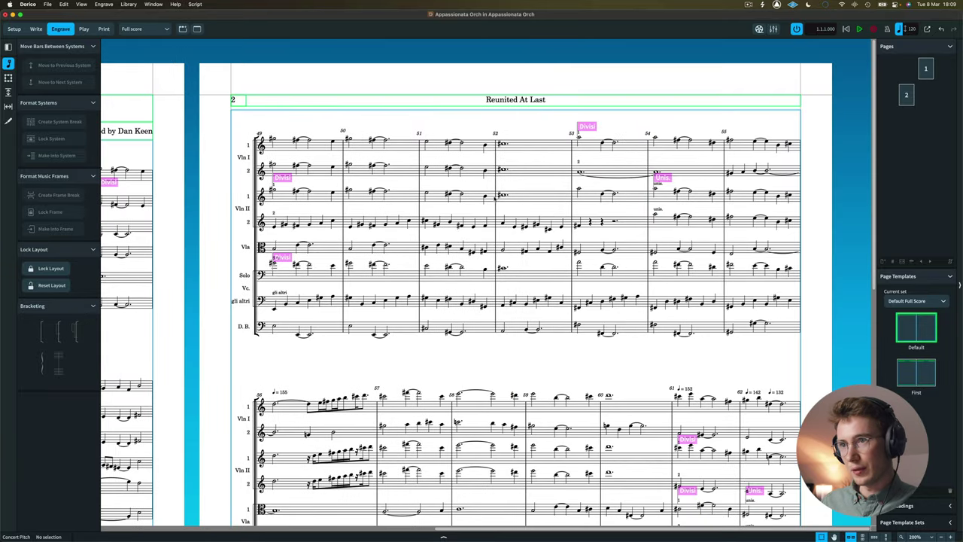
- Change the First page template's title text to the Bebas Kai font
double_click(926, 379)
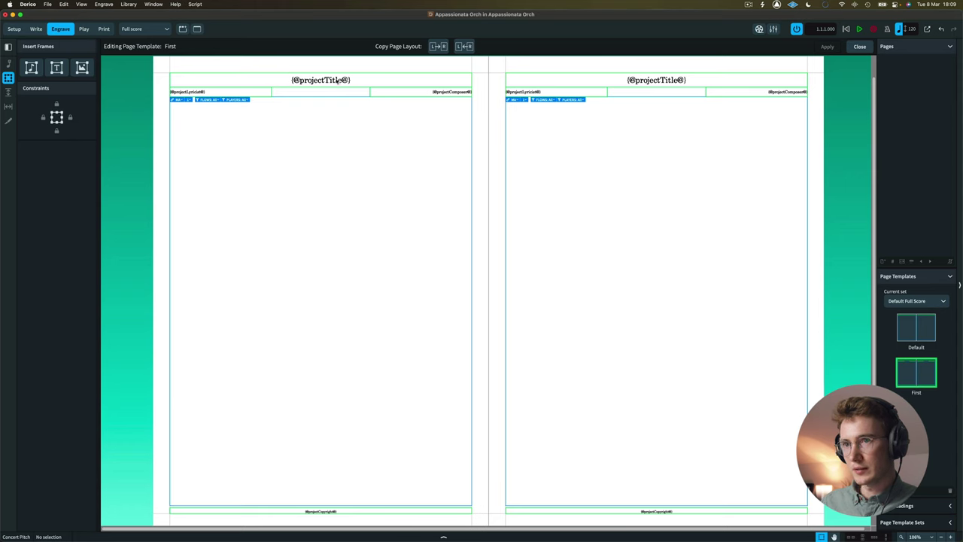
double_click(337, 80)
key("super+a")
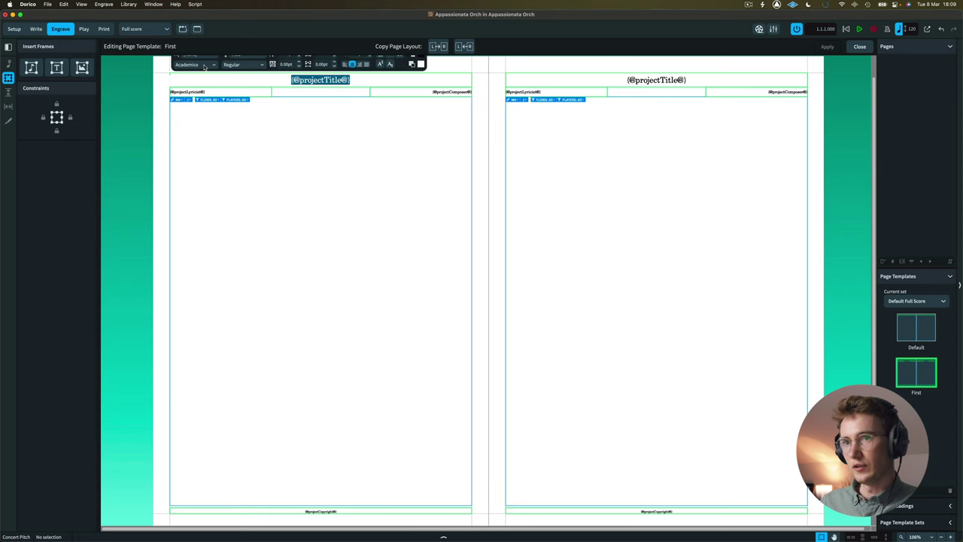
left_click(203, 66)
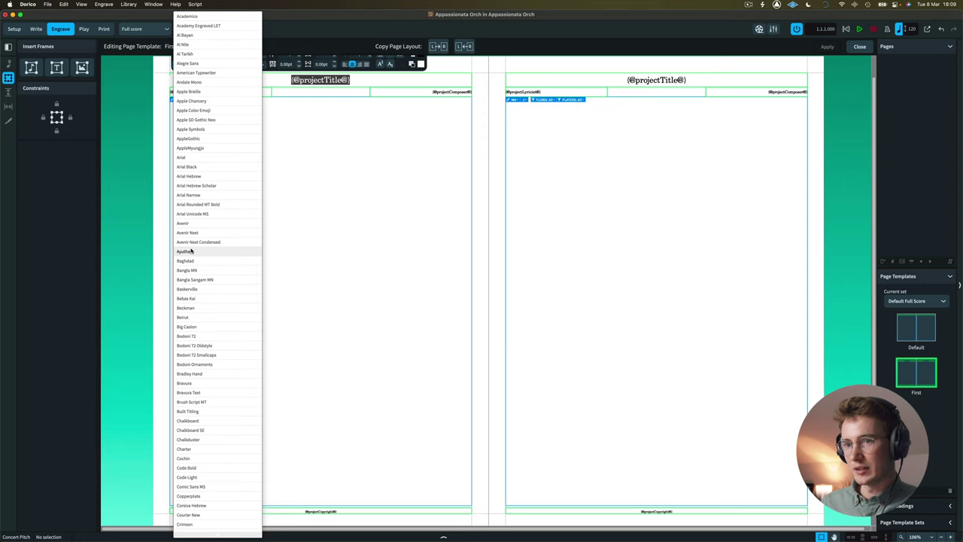
left_click(196, 299)
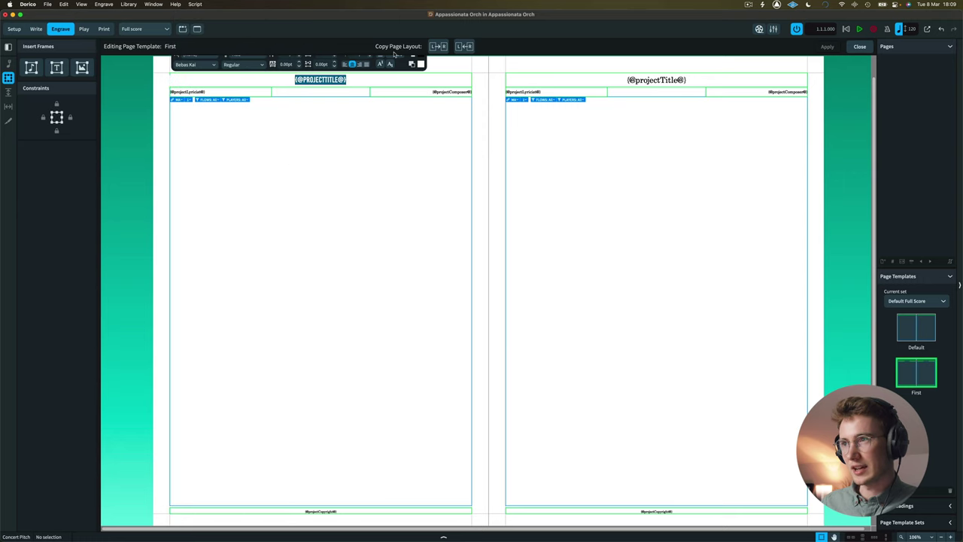
left_click(382, 158)
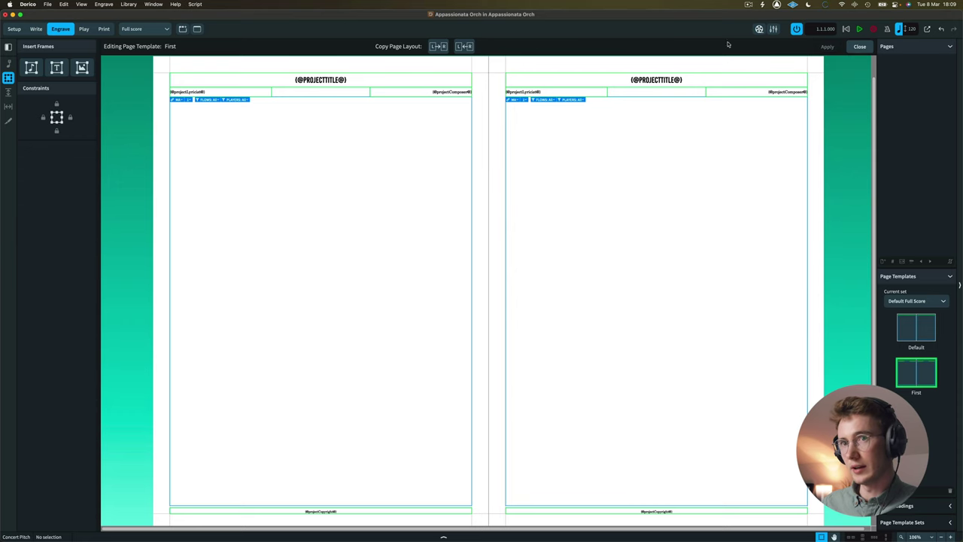
left_click(859, 46)
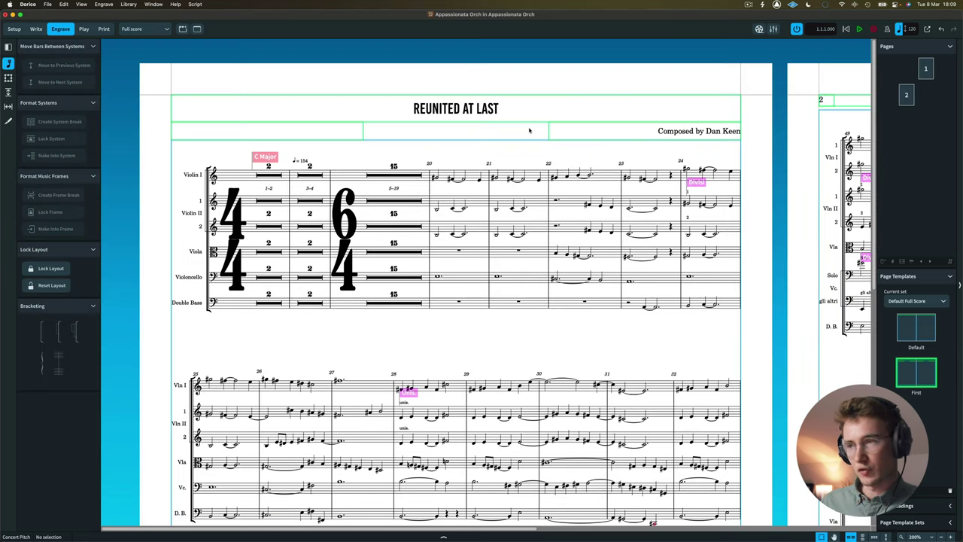
- Set the Default Text paragraph style font to Bebas Kai
left_click(129, 4)
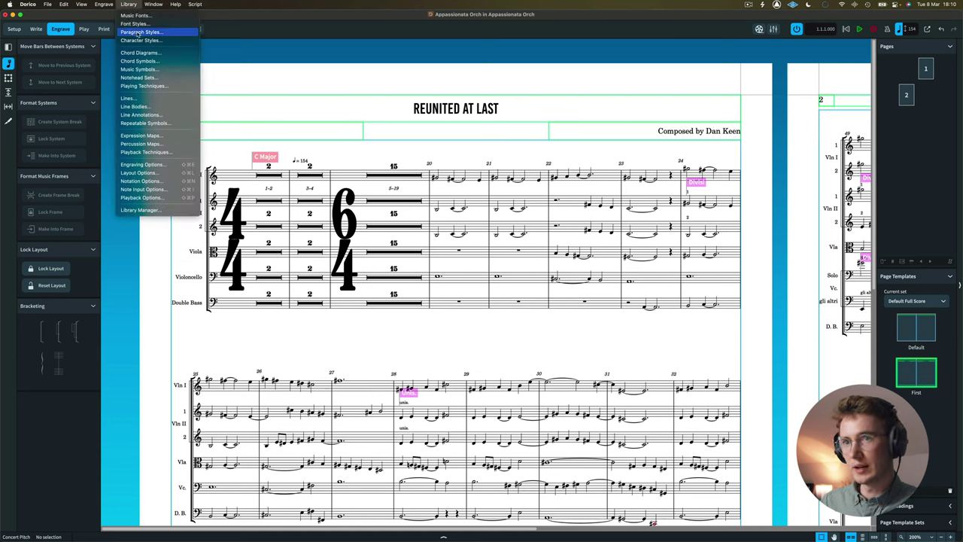
left_click(139, 31)
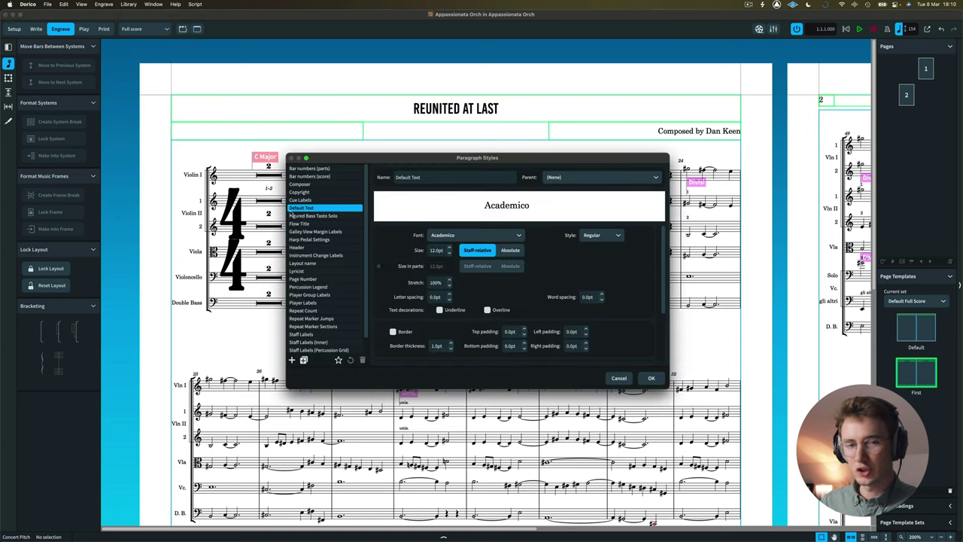
left_click(461, 236)
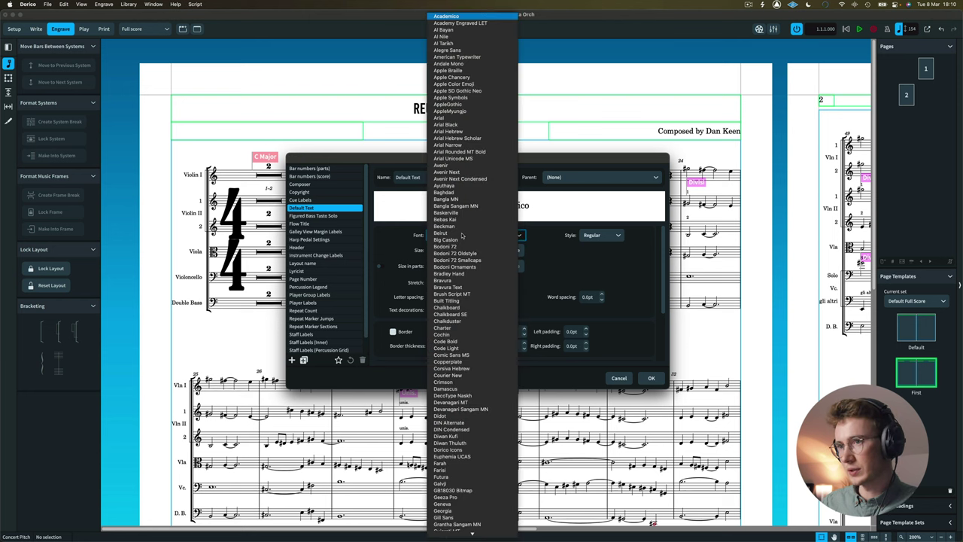
left_click(445, 219)
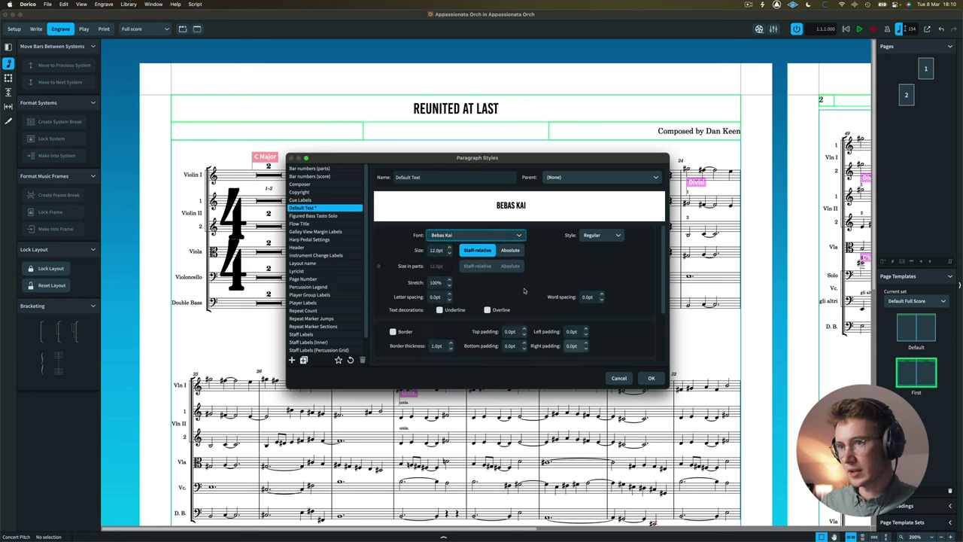
- Set the Bar numbers (parts) and Bar numbers (score) styles to Regular and confirm
left_click(309, 168)
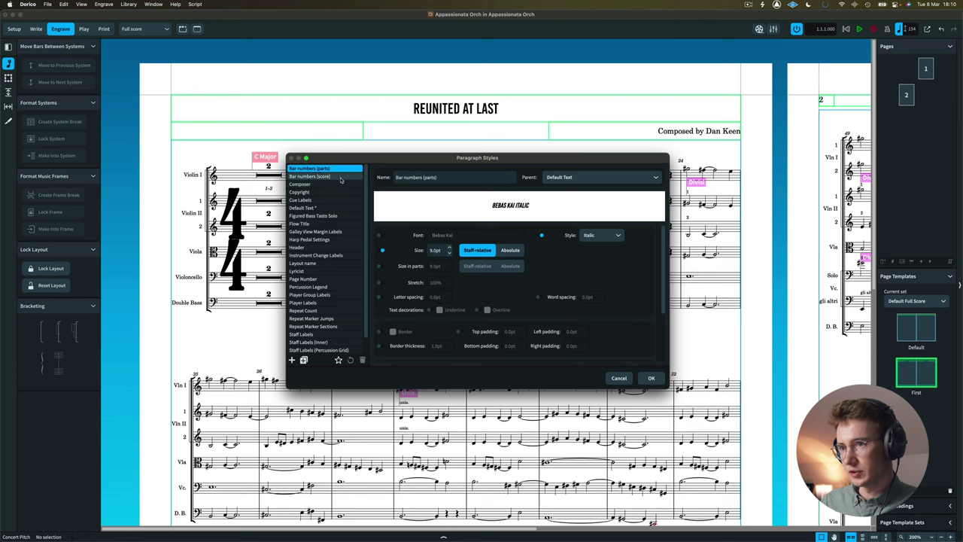
left_click(588, 237)
left_click(590, 245)
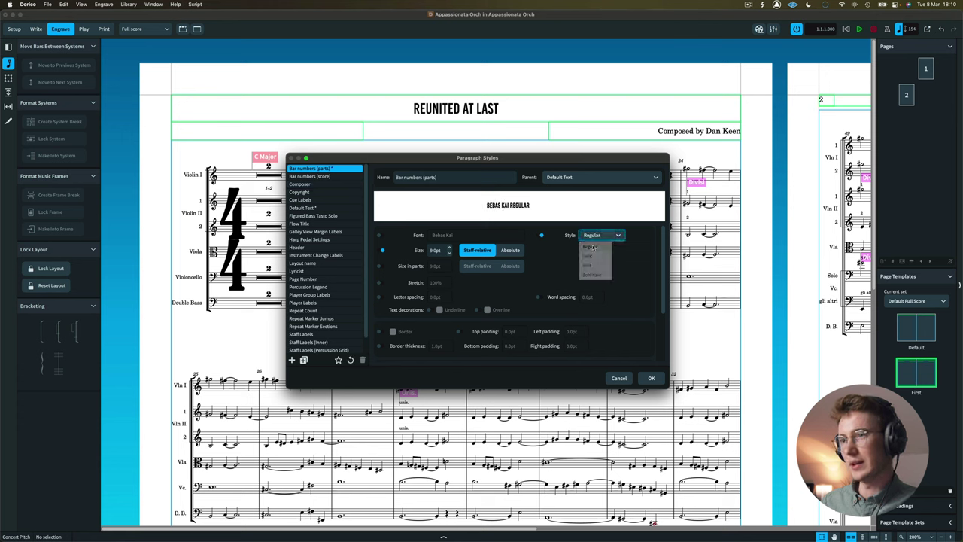
left_click(310, 176)
left_click(594, 238)
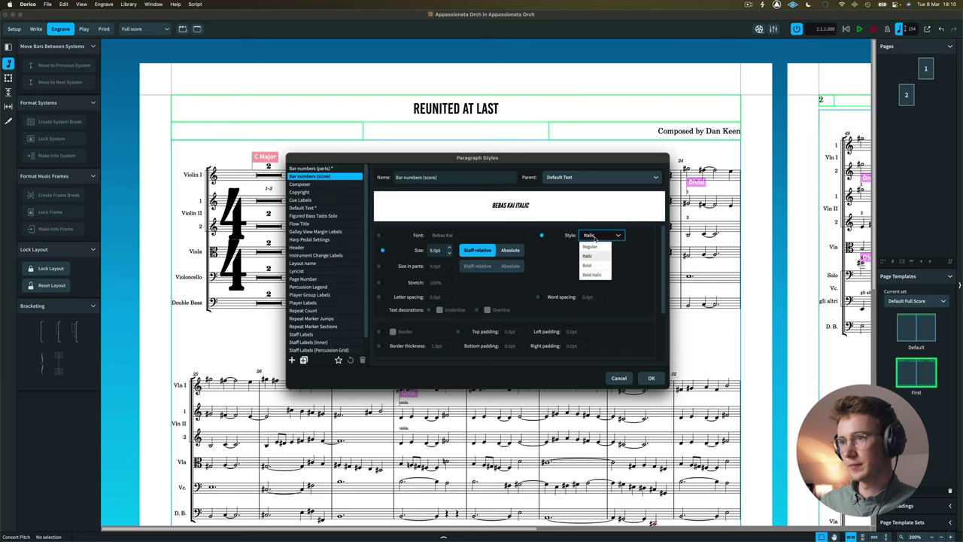
left_click(593, 246)
left_click(652, 377)
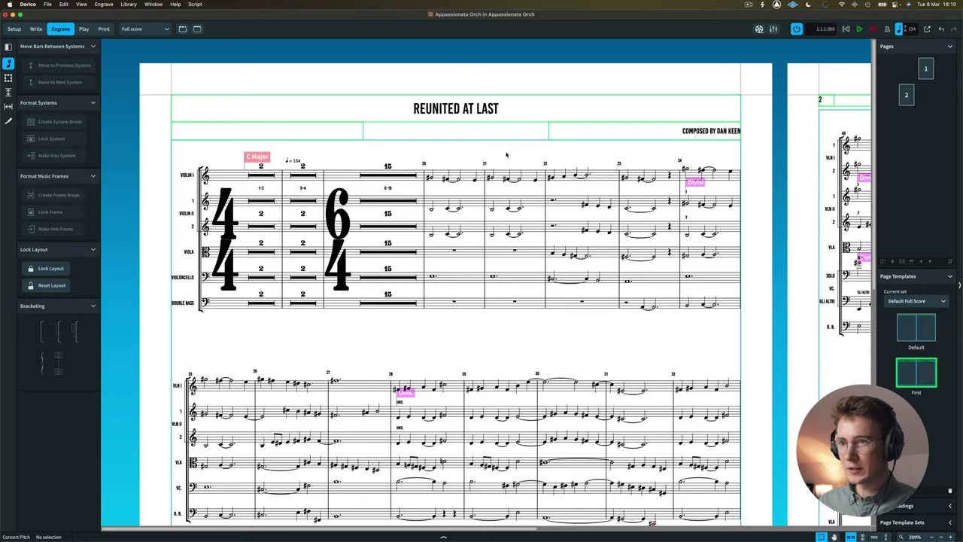
scroll(508, 153, "right", 6)
scroll(506, 156, "left", 5)
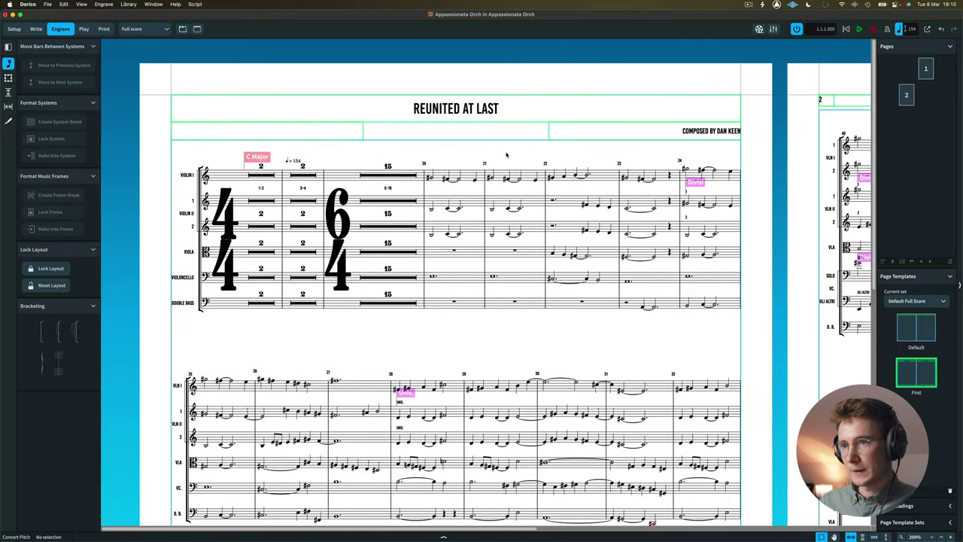
- Set the score's rastral size to Size 6 (5.5mm) and review the Bar Numbers options
key("super+shift+l")
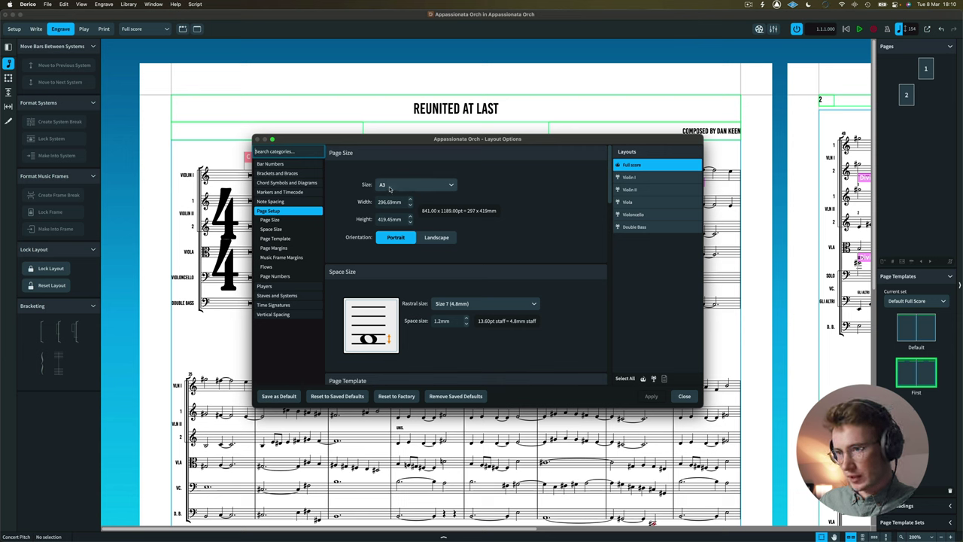
left_click(463, 305)
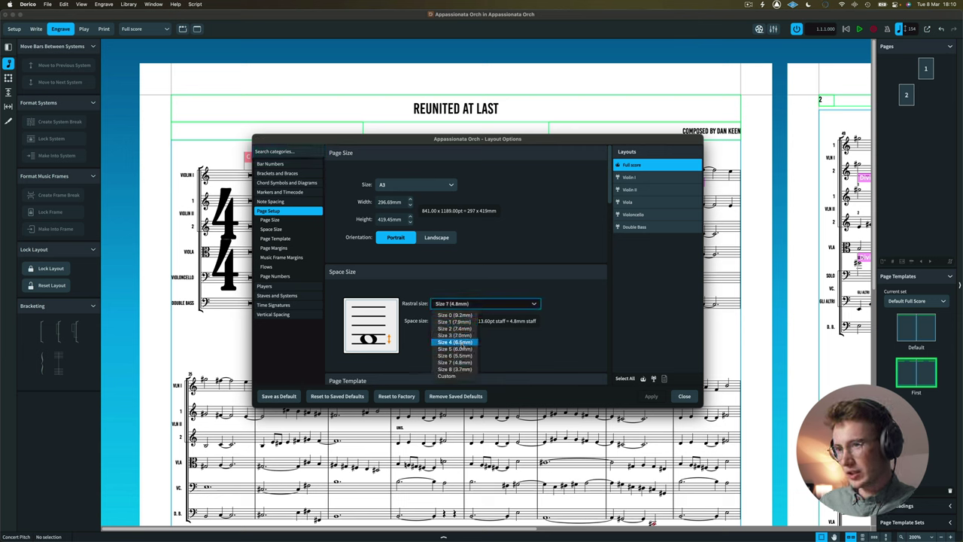
left_click(466, 355)
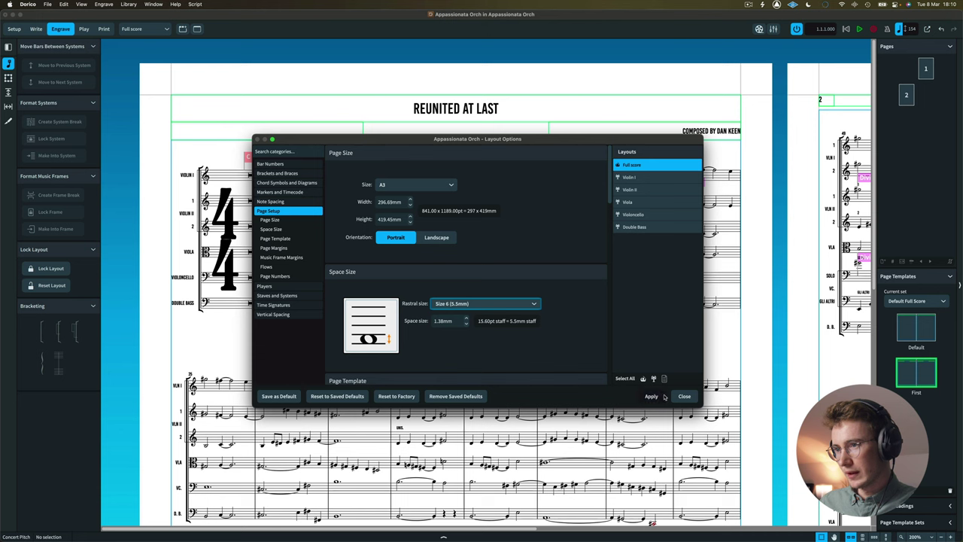
left_click(271, 164)
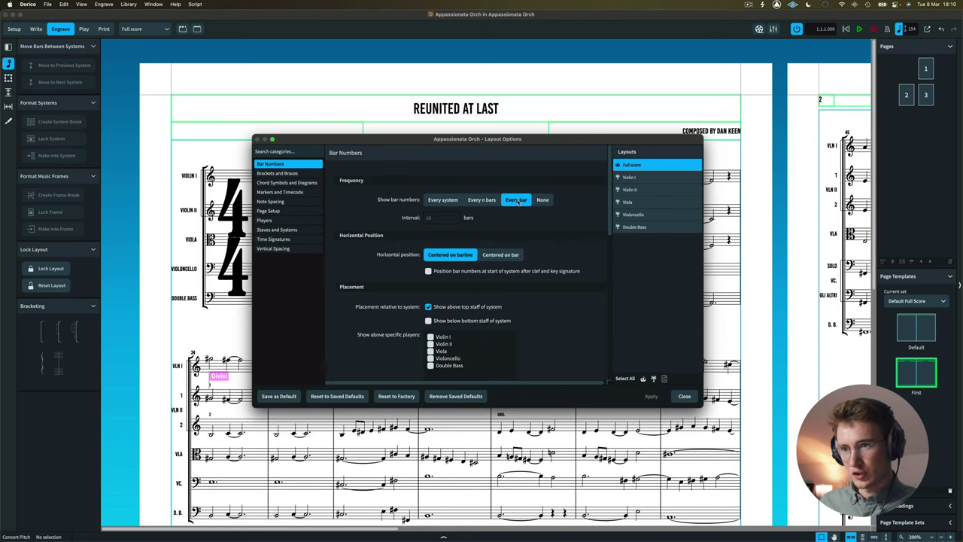
left_click(290, 151)
type("bar")
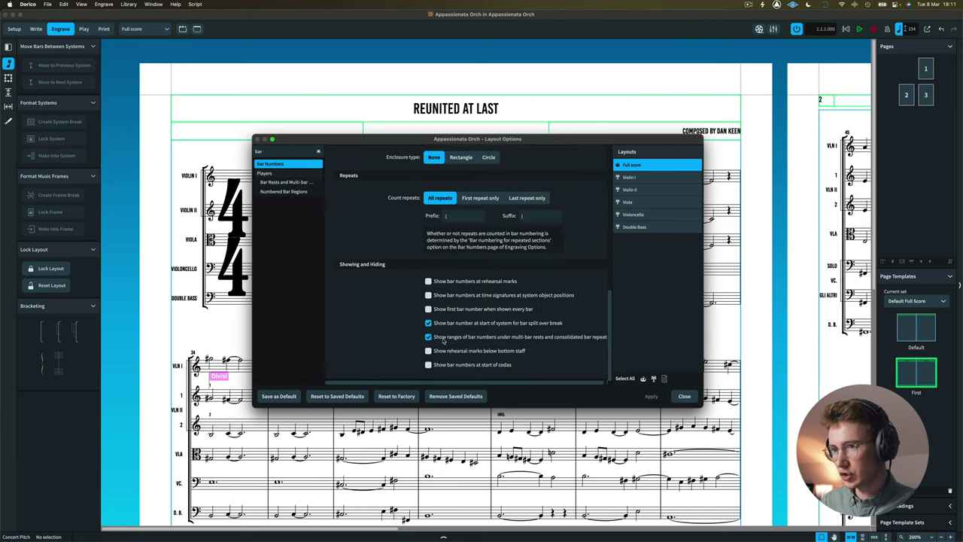
scroll(522, 341, "right", 1)
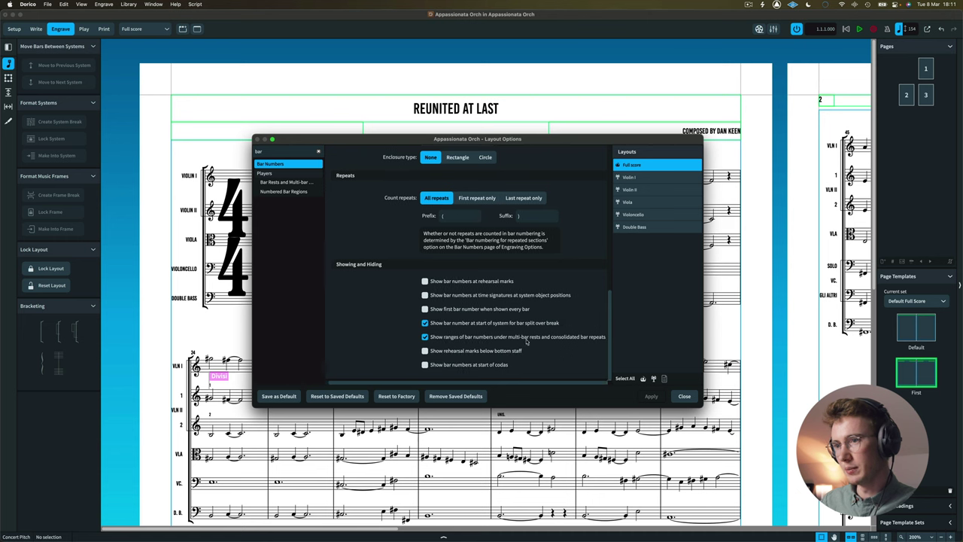
left_click(681, 398)
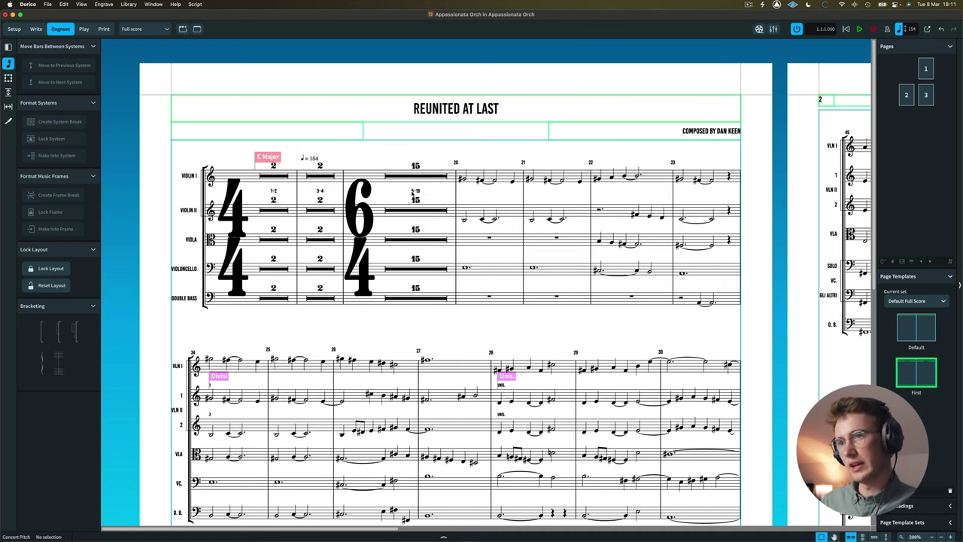
- Review the Multi-bar Rests settings in Layout Options
key("super+shift+l")
left_click(263, 152)
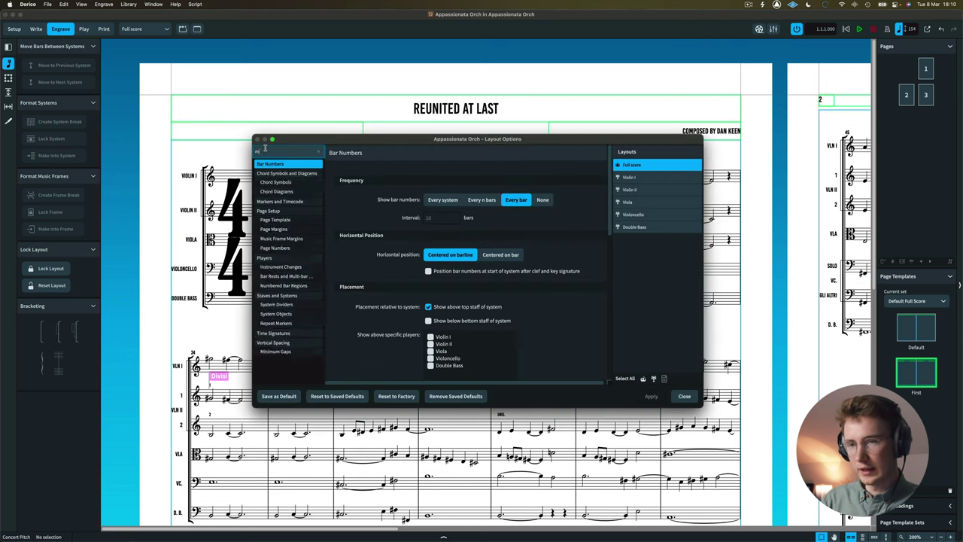
type("multi")
left_click(286, 172)
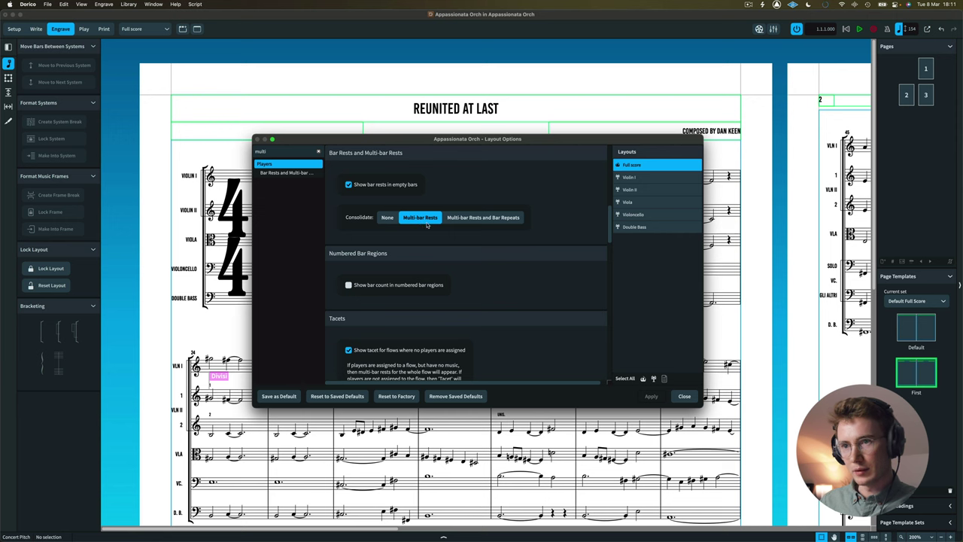
key("Return")
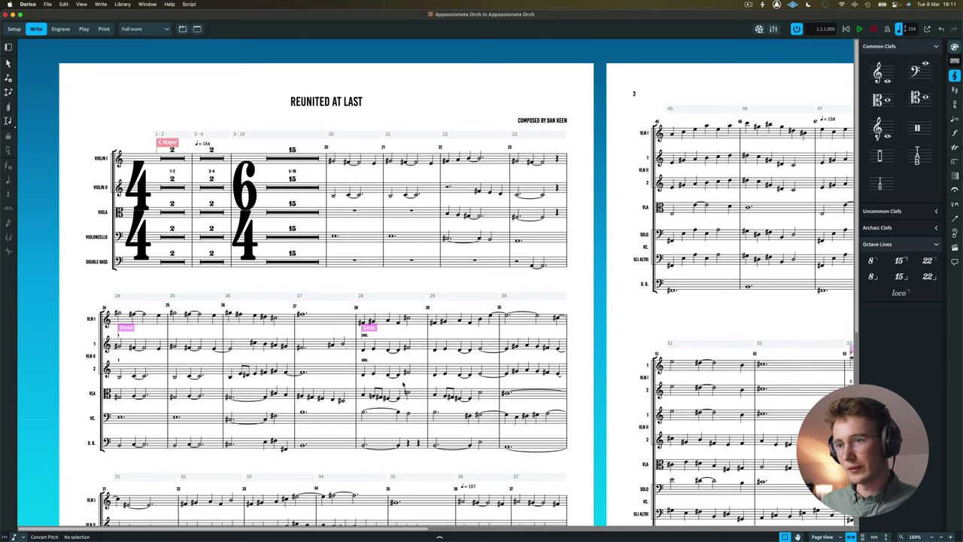
- Copy the ♩=154 tempo mark from bar 3 to bar 20
scroll(403, 386, "down", 3)
scroll(403, 381, "up", 3)
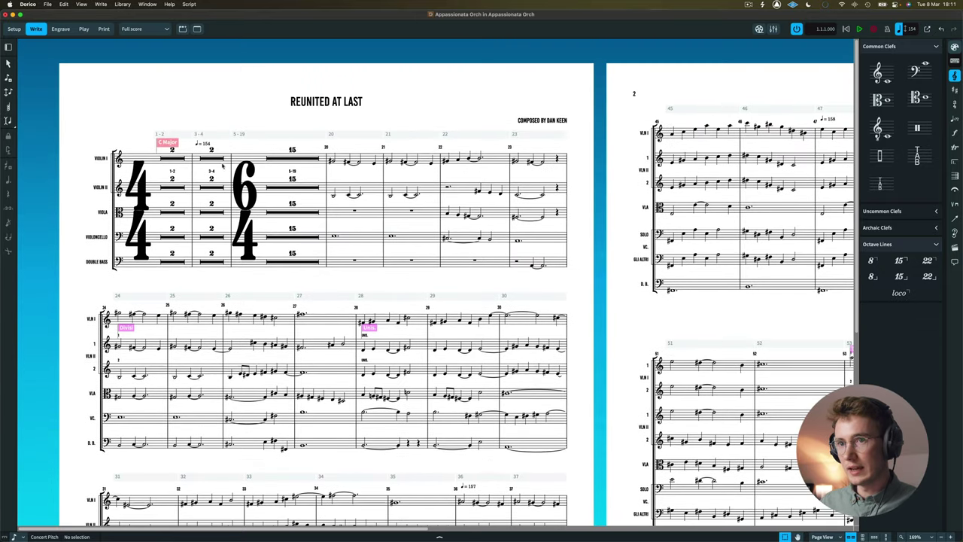
left_click(203, 144)
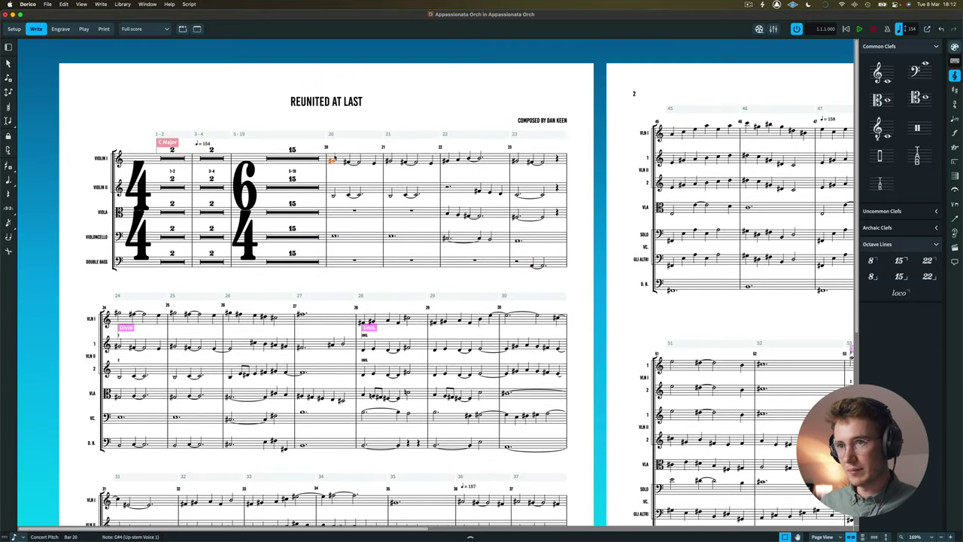
left_click(335, 159, "alt")
- Add a 6/4 time signature at the start of bar 20
left_click(331, 160)
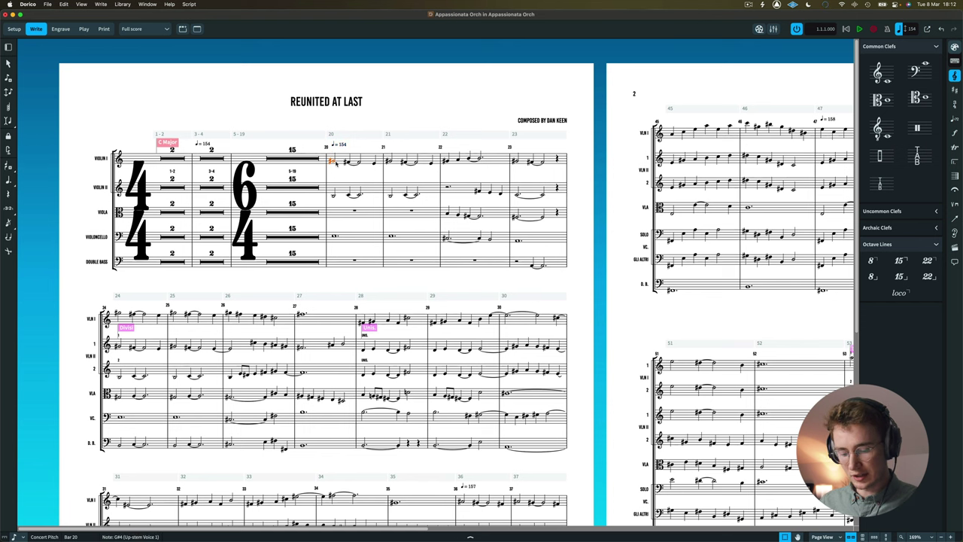
key("shift+m")
type("6/4")
key("Return")
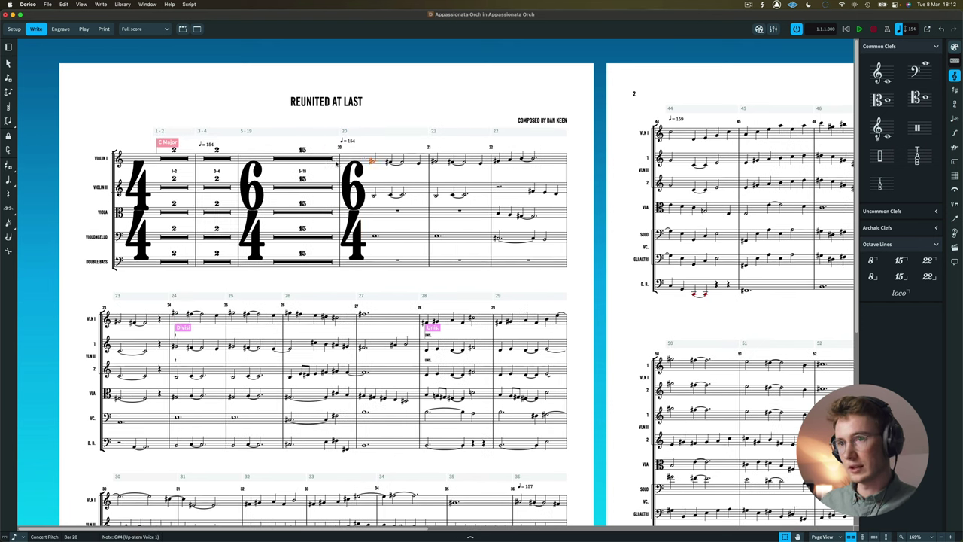
- Set multi-bar rest consolidation to None, then select the empty bars 1–19
key("Escape")
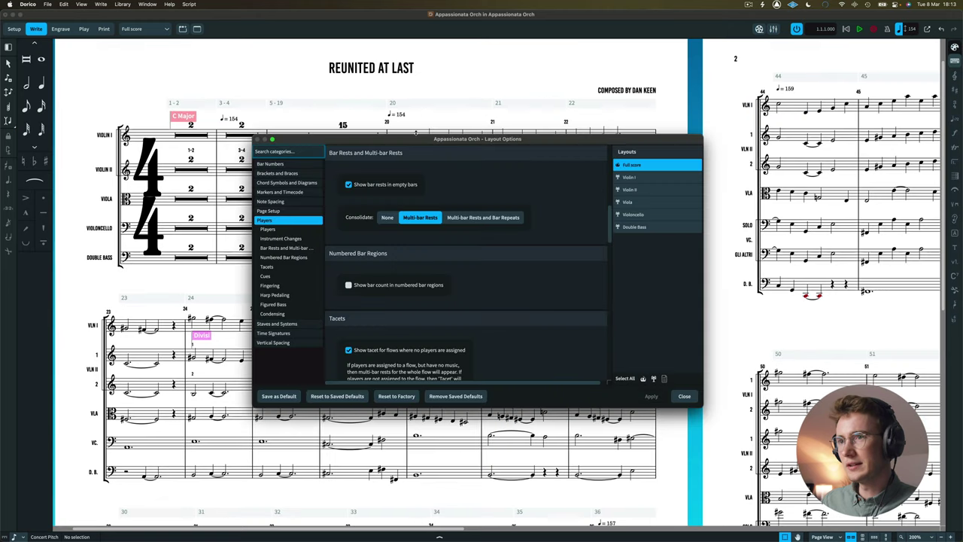
left_click(389, 218)
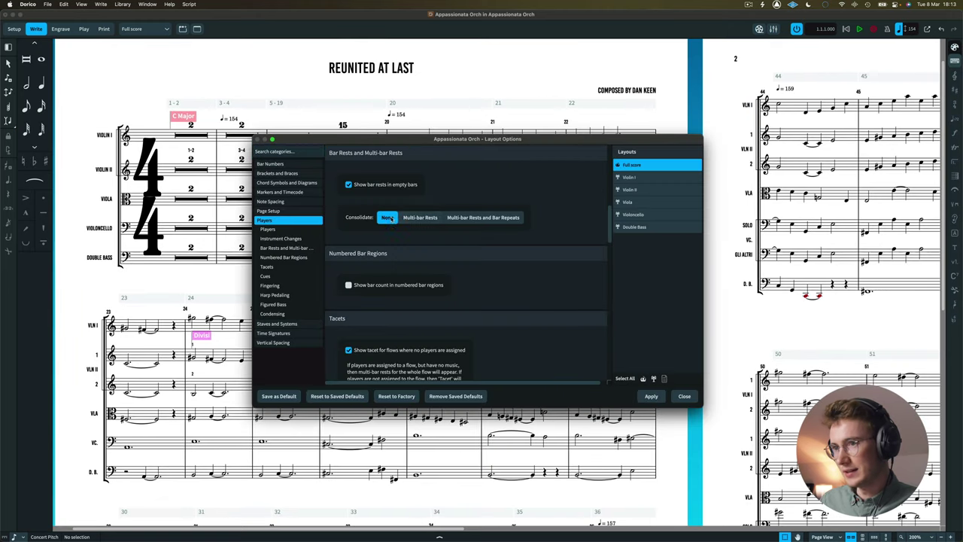
left_click(651, 396)
left_click(684, 397)
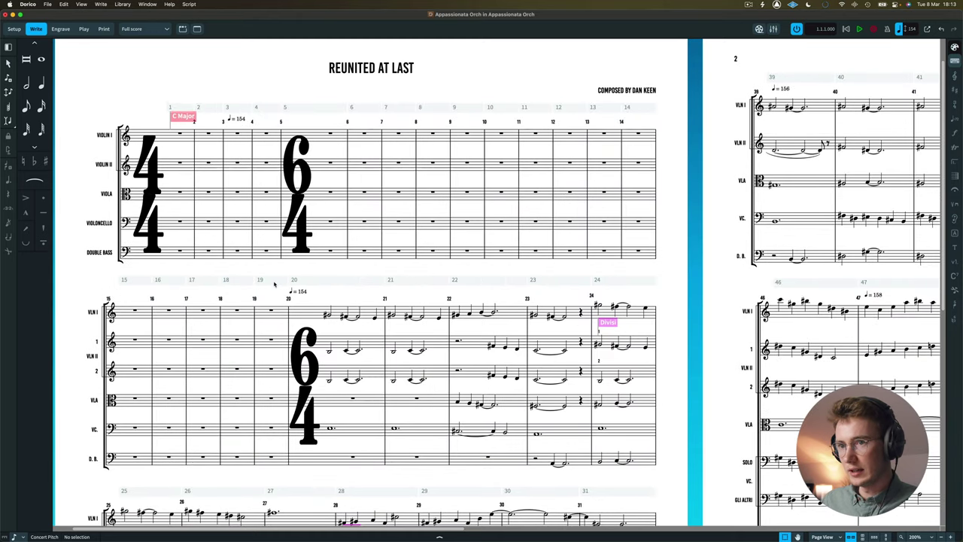
left_click_drag(275, 280, 174, 110)
- Delete the empty bars 1–19, then add a bar number change so bar 2 reads 21
key("Delete")
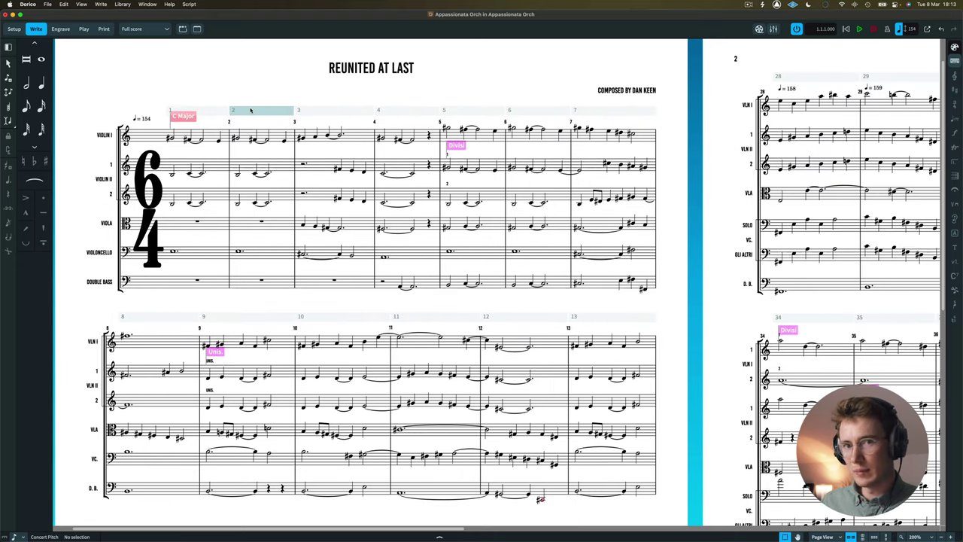
left_click(229, 121)
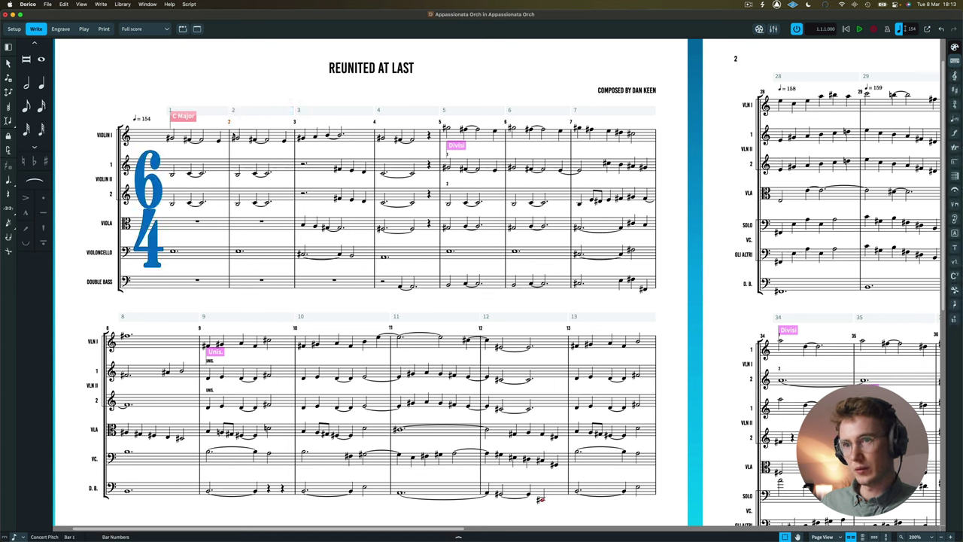
right_click(229, 123)
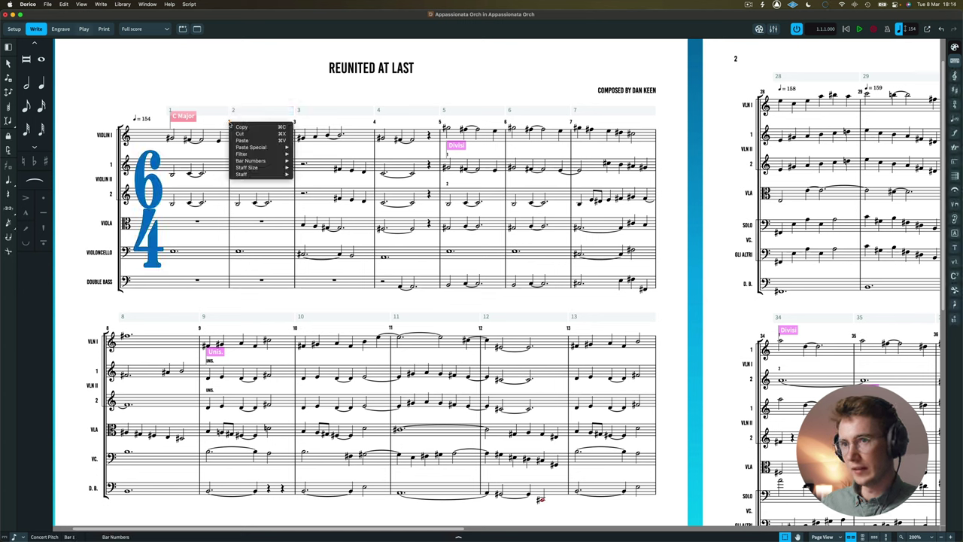
mouse_move(256, 160)
left_click(318, 161)
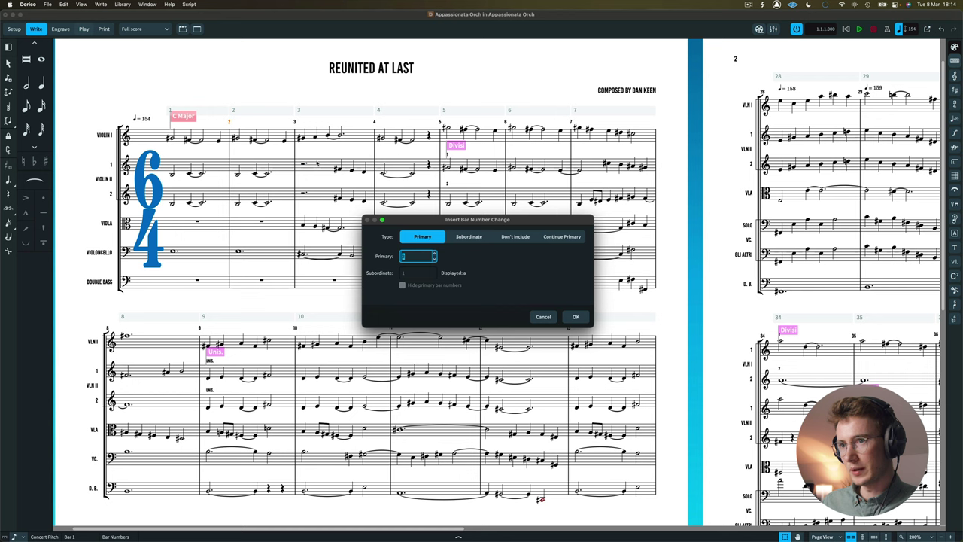
type("21")
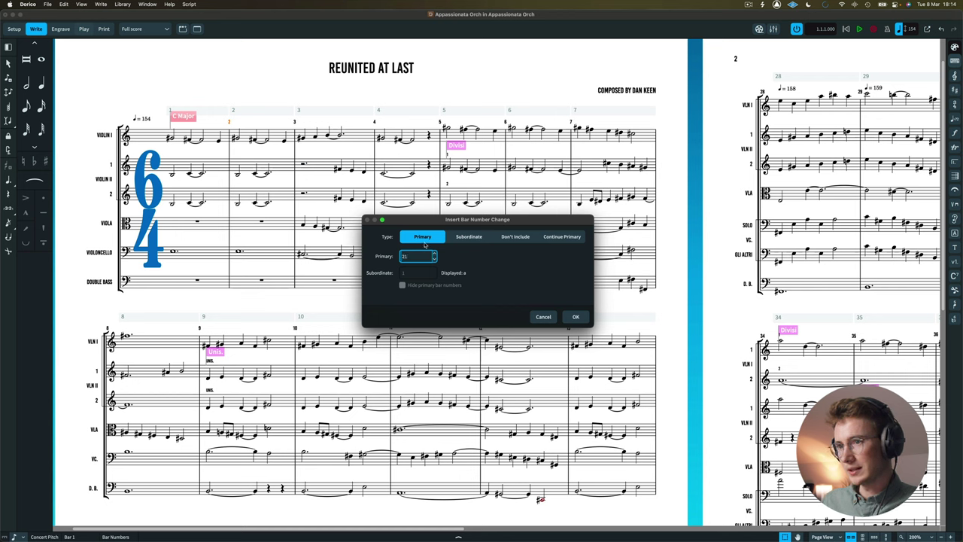
left_click(575, 316)
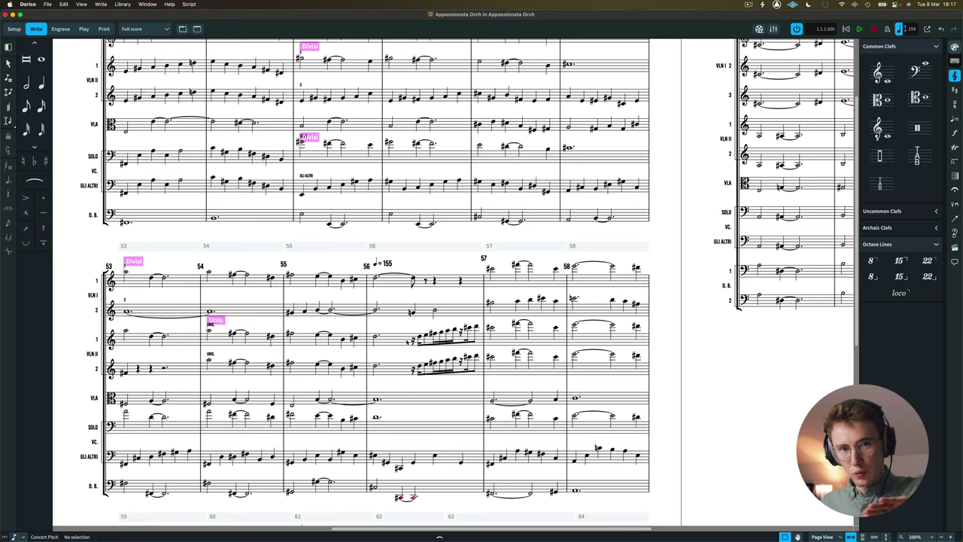
- Enter a D5 in top-staff bar 56, switch to eighth notes, and create an 8:6 tuplet
left_click(425, 281)
key("shift+n")
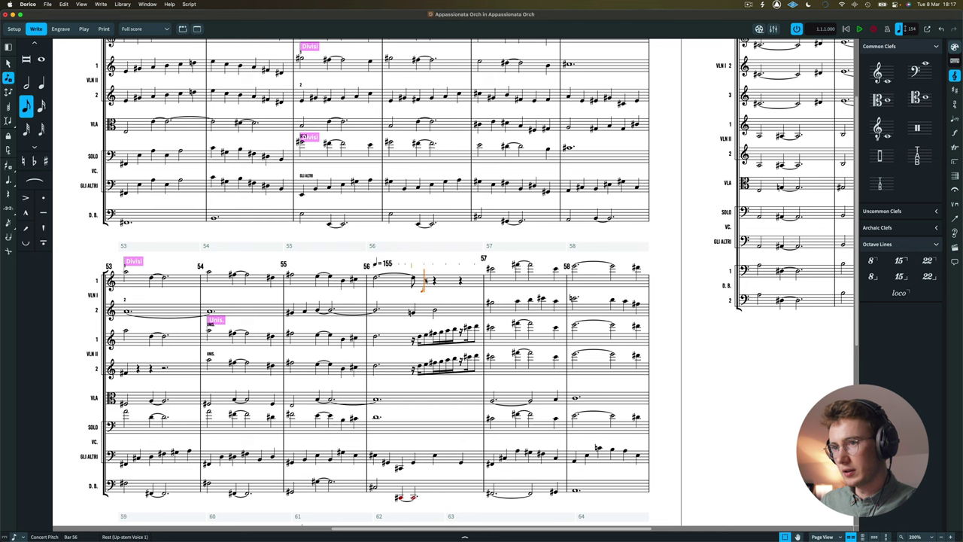
key("d")
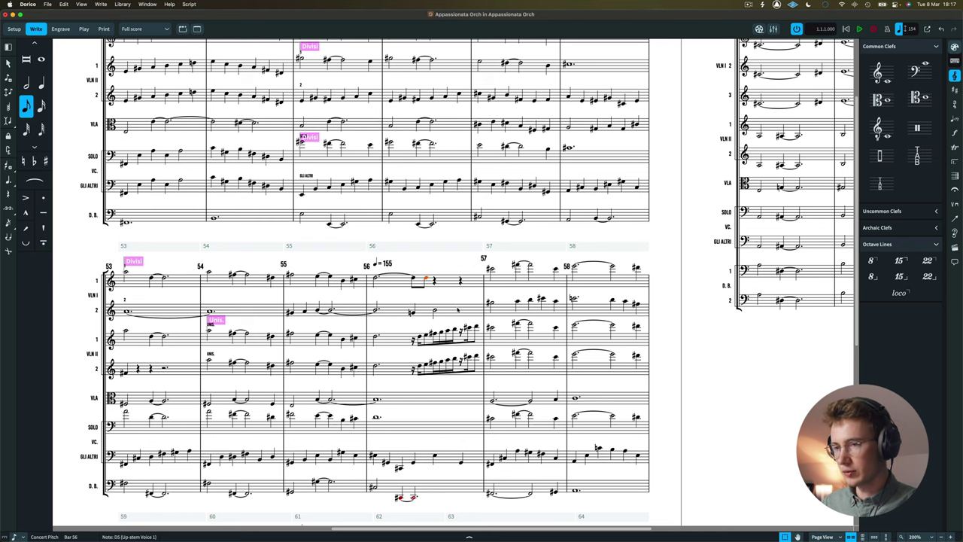
key("4")
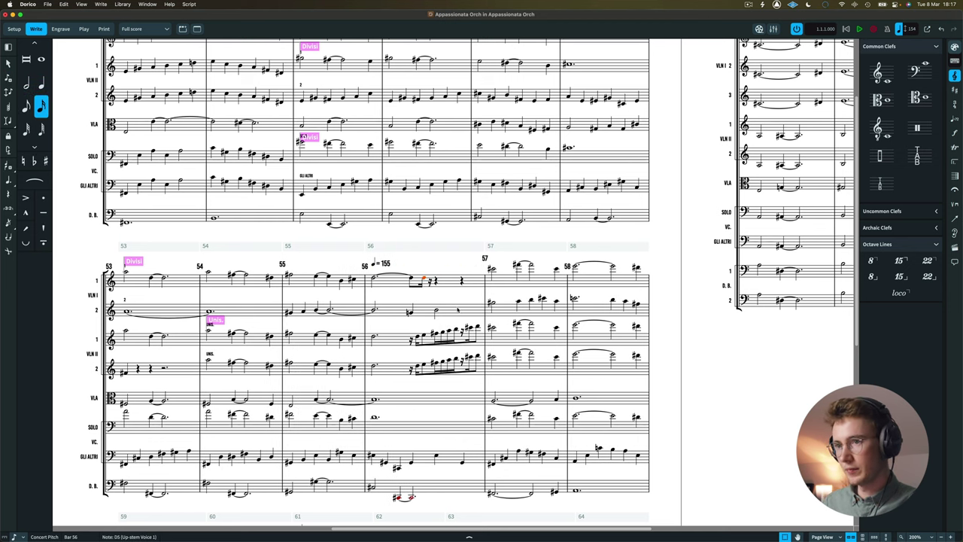
key("Escape")
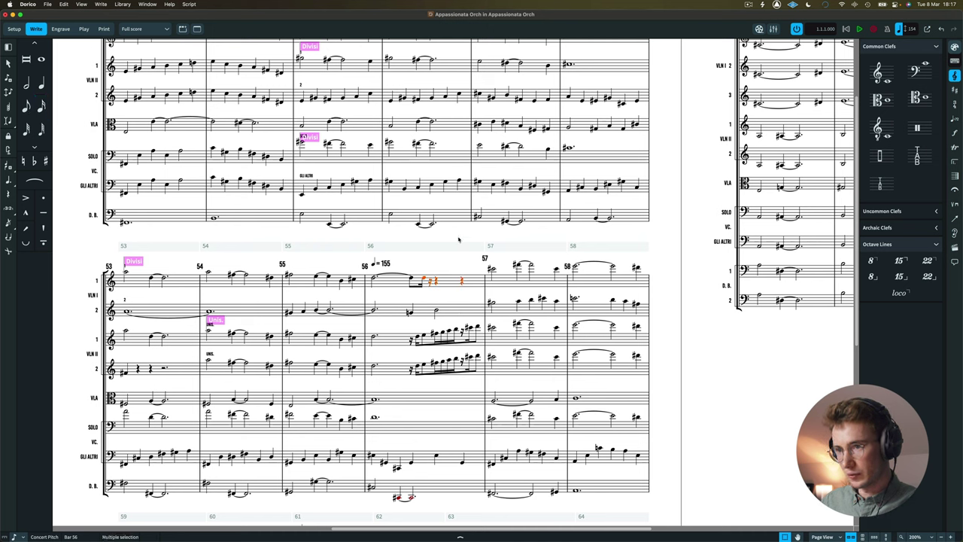
key("shift+m")
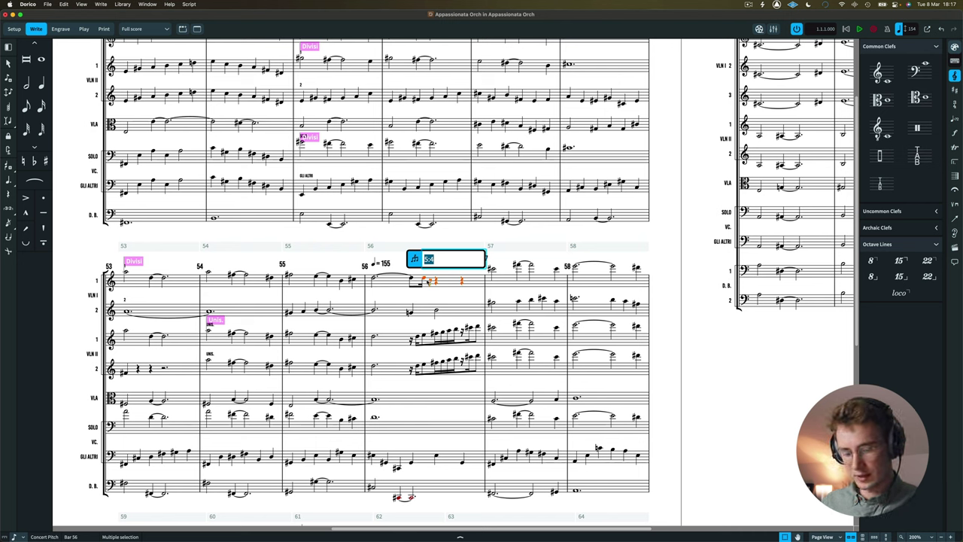
type("8:6")
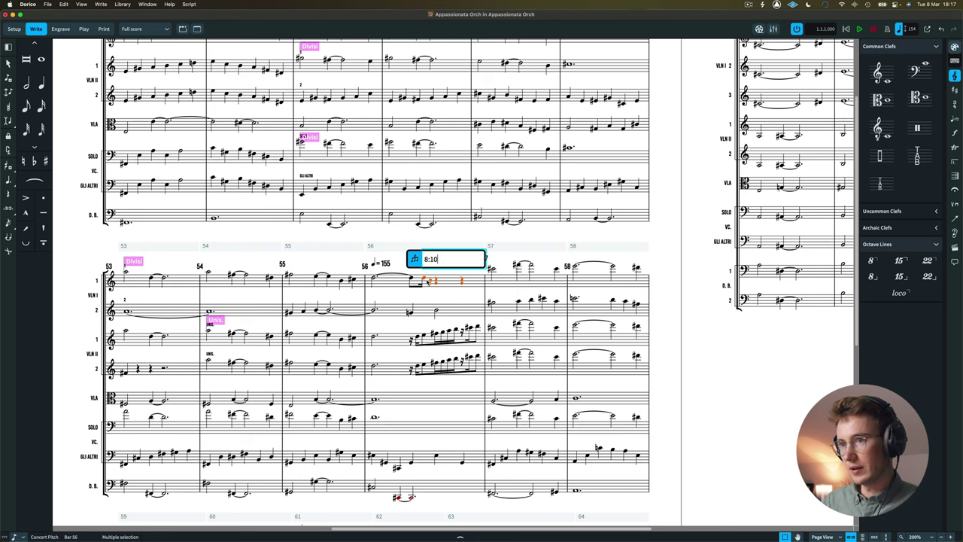
key("Return")
- Raise the tuplet's first note to E5 and continue F, G, A, B, C up to D6
left_click(451, 289)
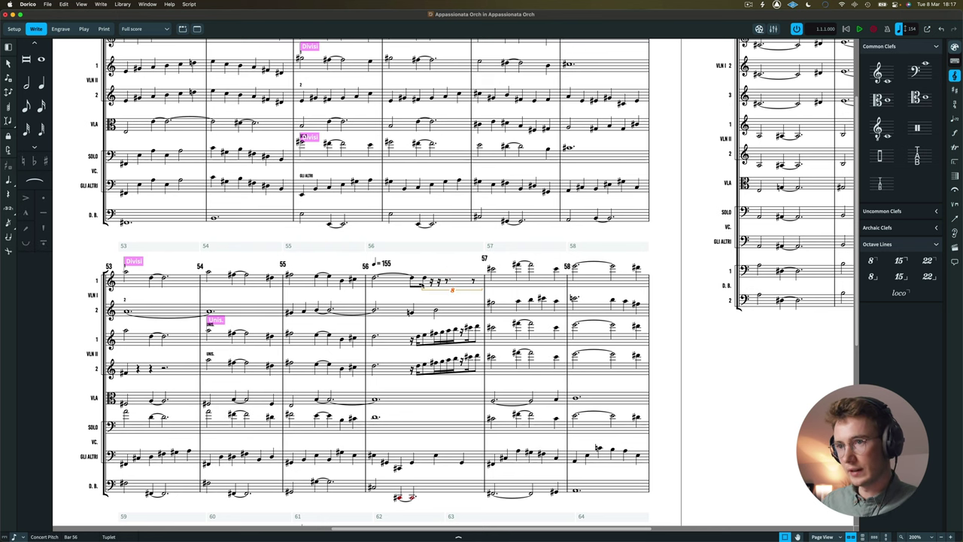
left_click(424, 280)
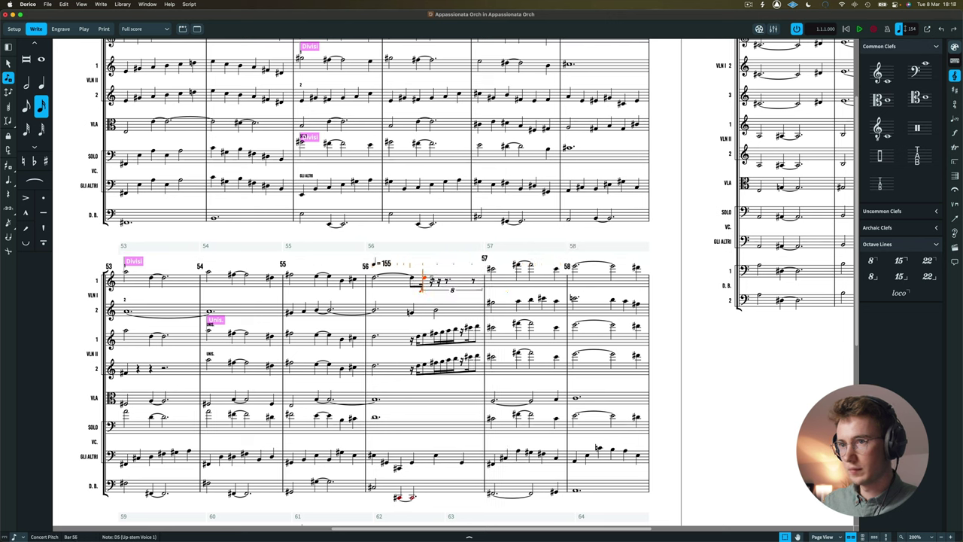
key("alt+Up")
key("f")
key("g")
key("a")
key("b")
key("c")
key("d")
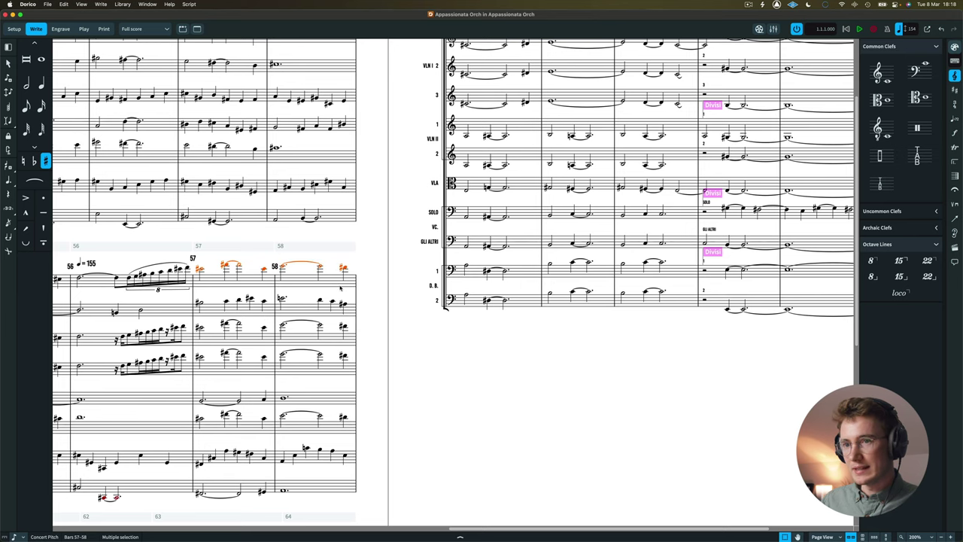
- Try and undo a paste over bars 57–58, then nudge those notes earlier and later into place
scroll(345, 268, "left", 2)
key("ctrl+v")
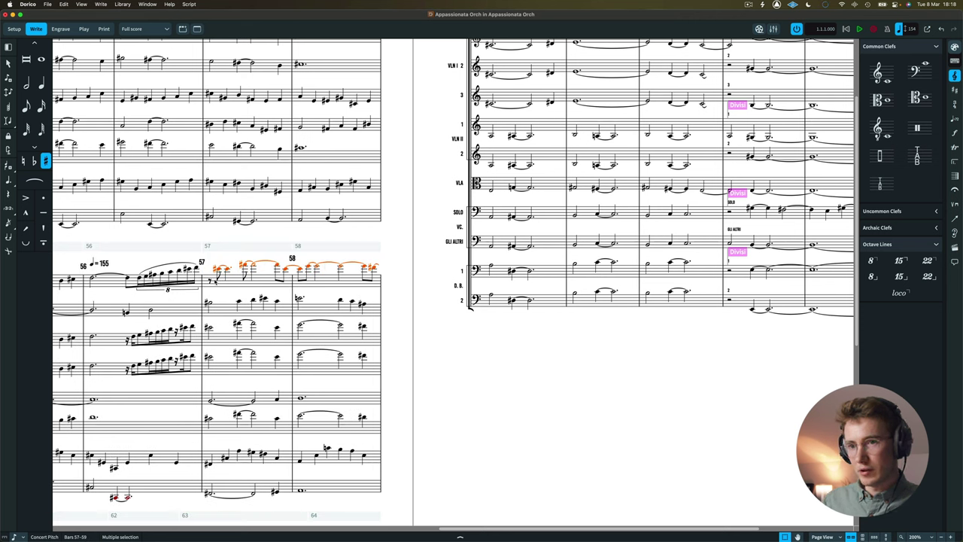
key("ctrl+z")
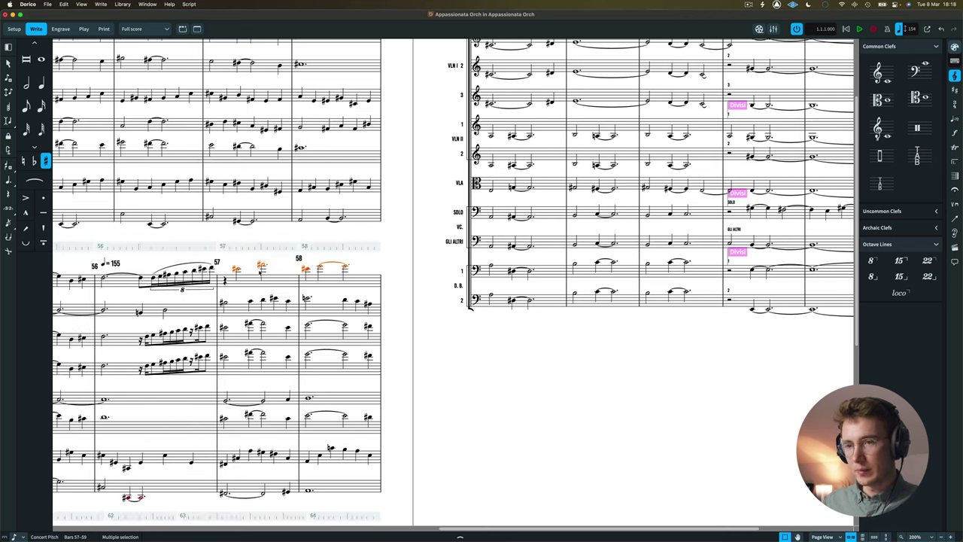
key("alt+Left")
key("alt+Left")
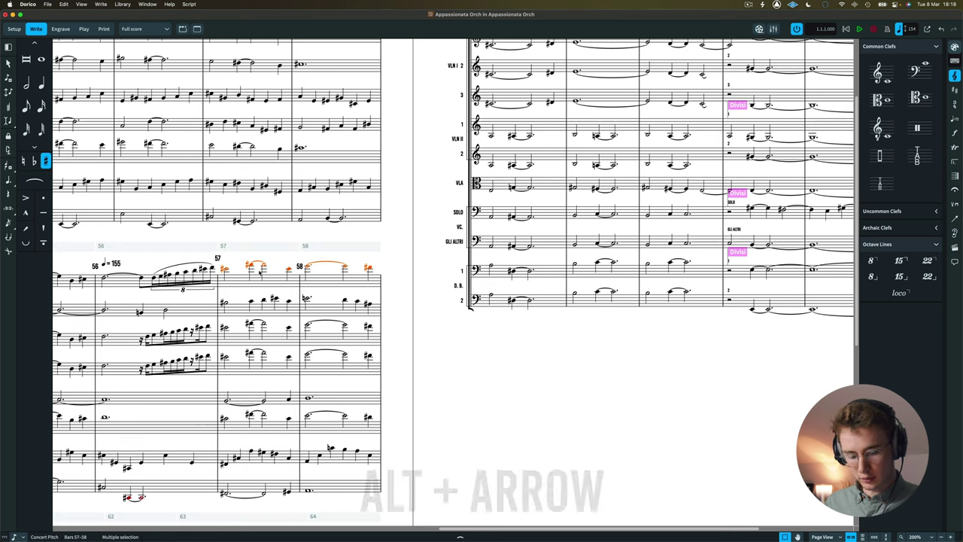
key("alt+Right")
key("alt+Right")
key("alt+Right")
key("alt+Right")
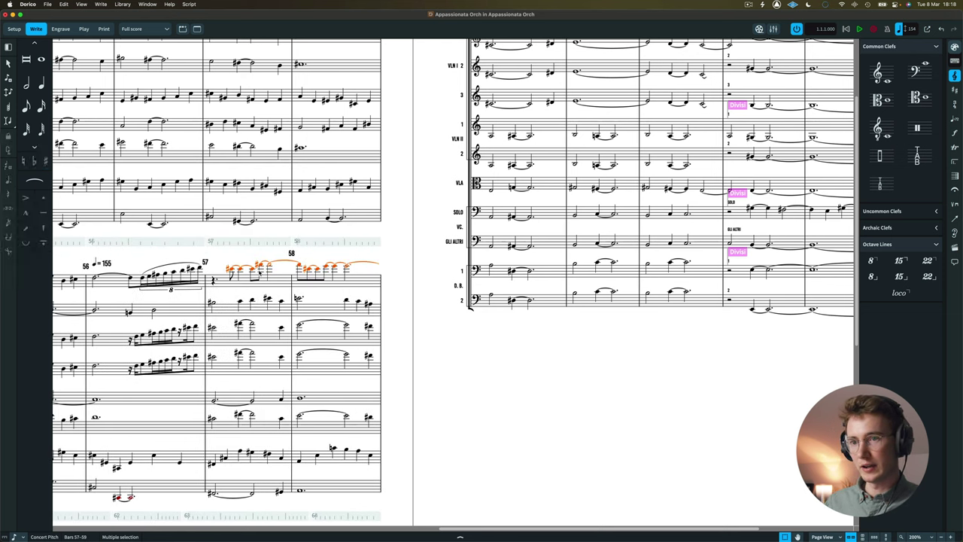
key("alt+Left")
key("alt+Left")
key("alt+Left")
key("alt+Left")
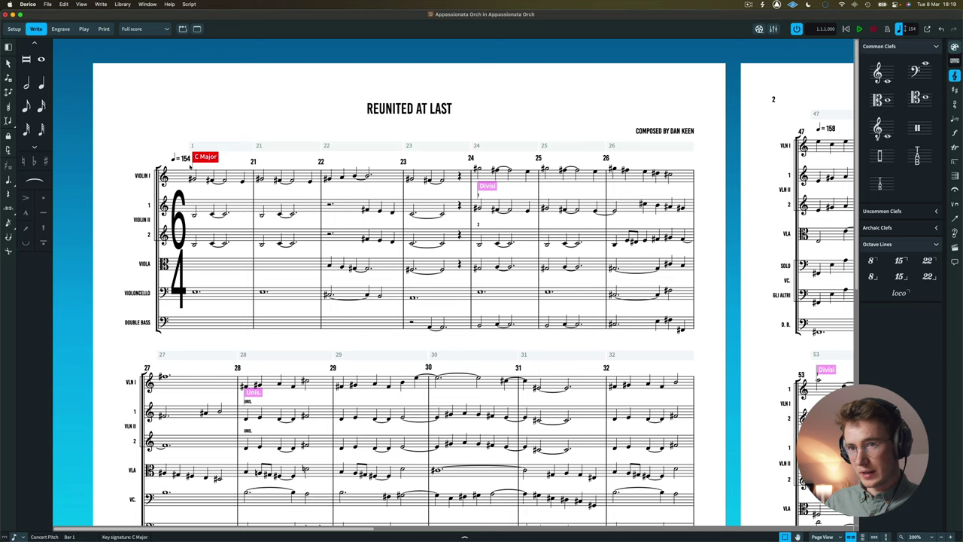
- Set E major at bar 1 and F-sharp major at bar 36
left_click(198, 177)
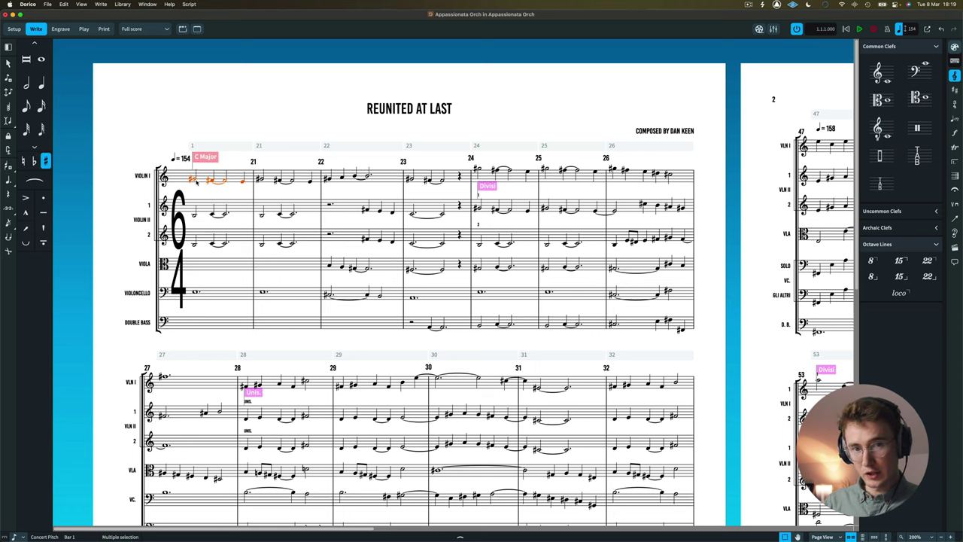
key("shift+k")
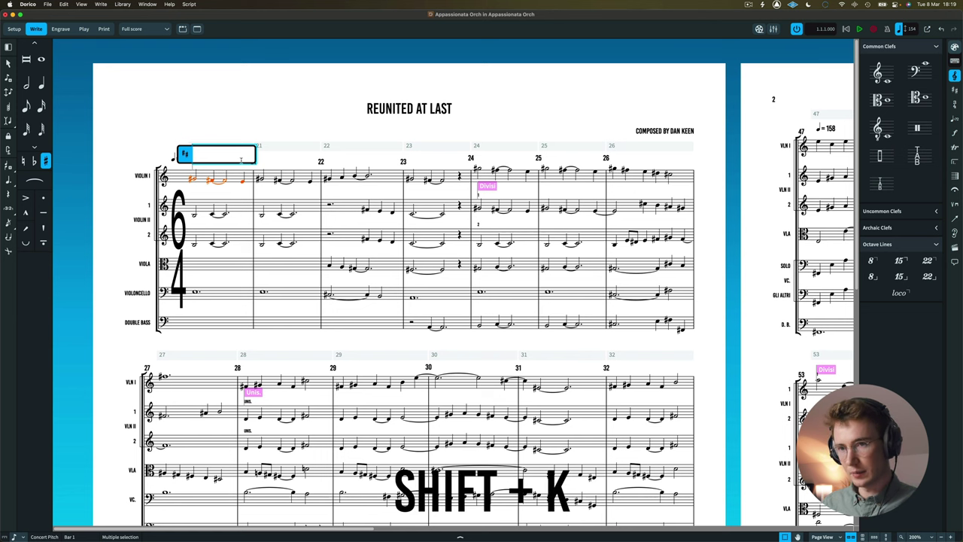
type("E")
key("Return")
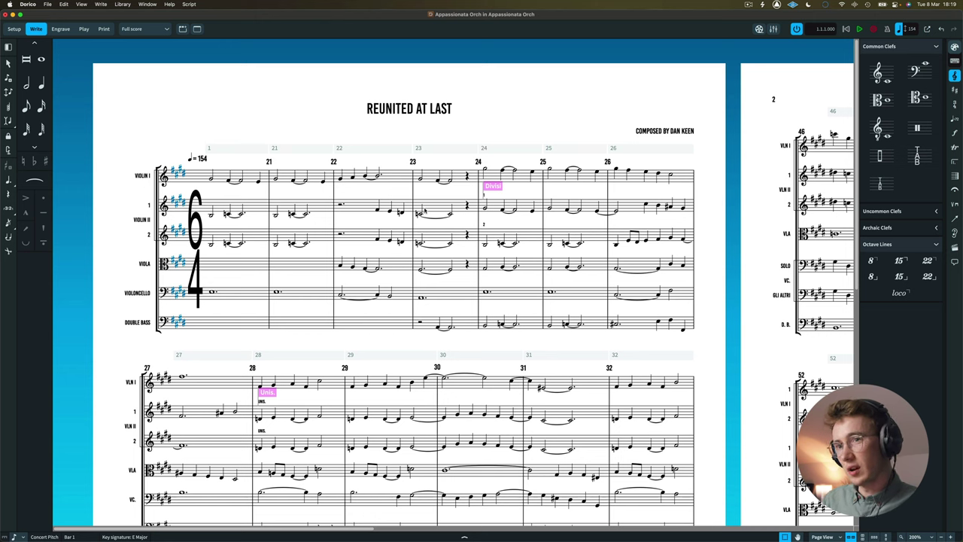
scroll(425, 210, "down", 5)
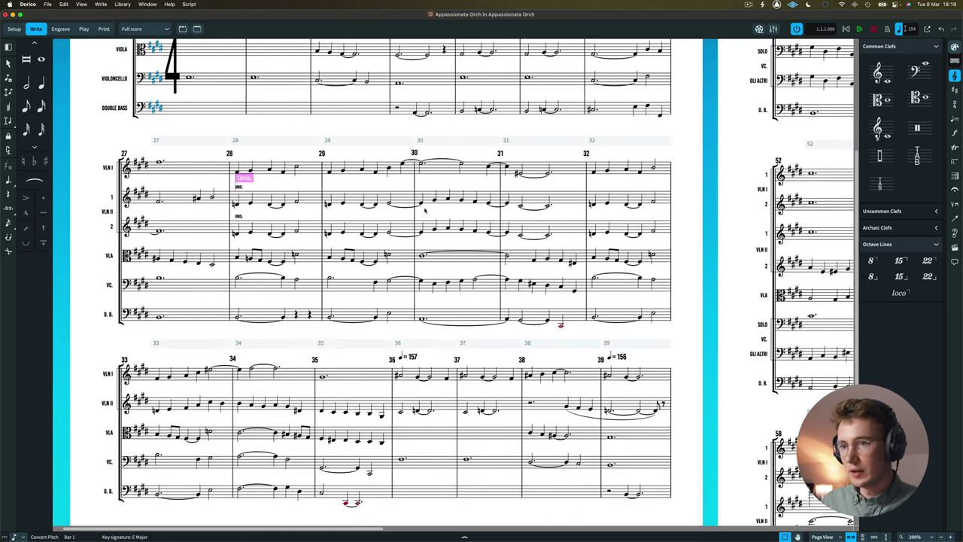
left_click(398, 375)
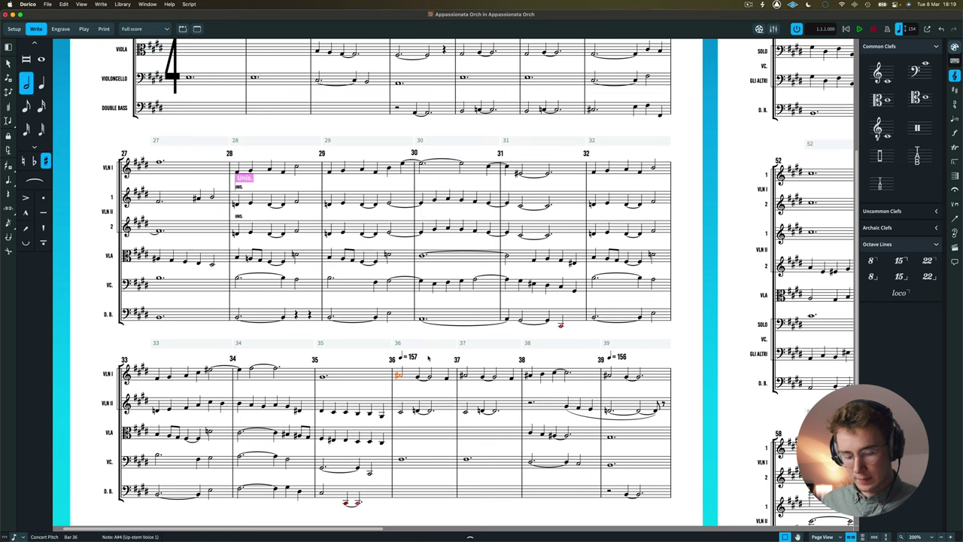
key("shift+k")
type("F#")
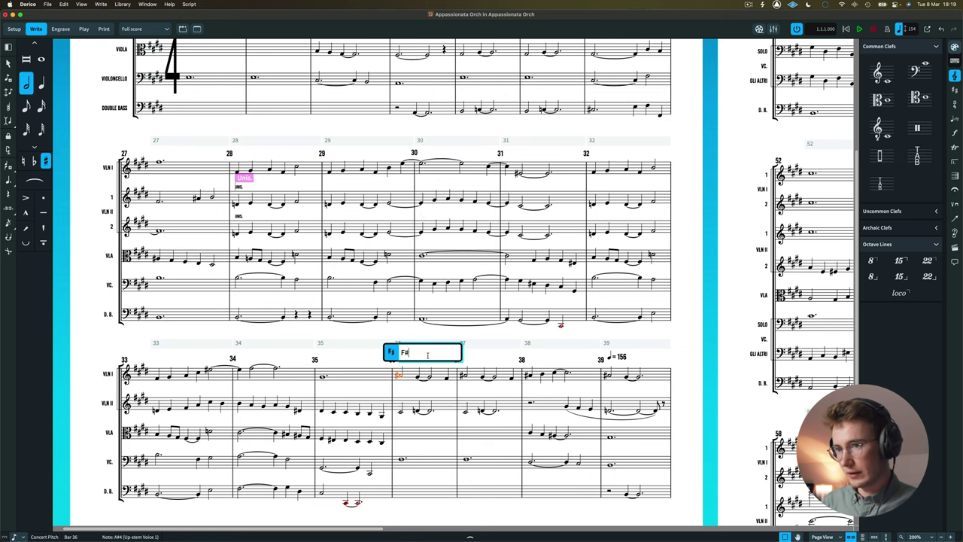
key("Return")
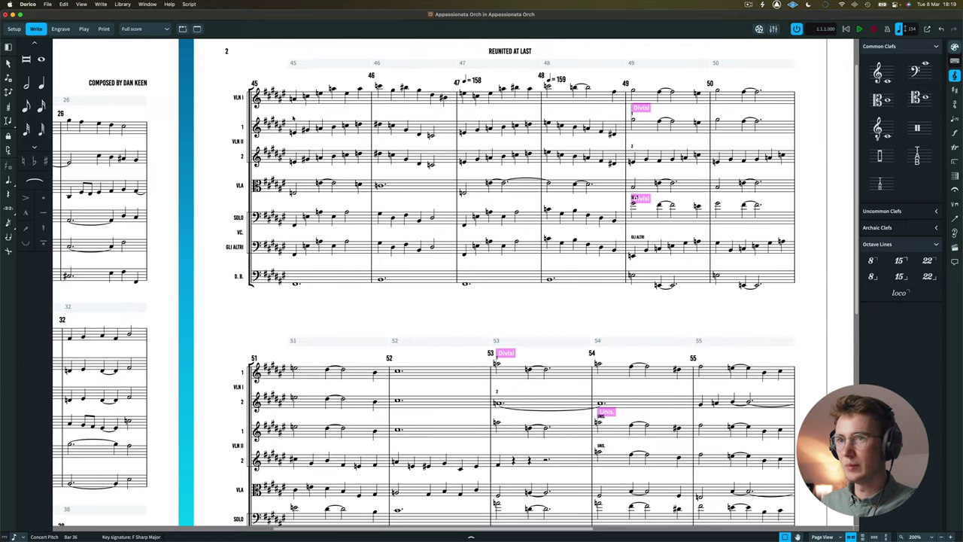
- Add C major at bar 43 and return to E major at bar 49
scroll(445, 284, "left", 1)
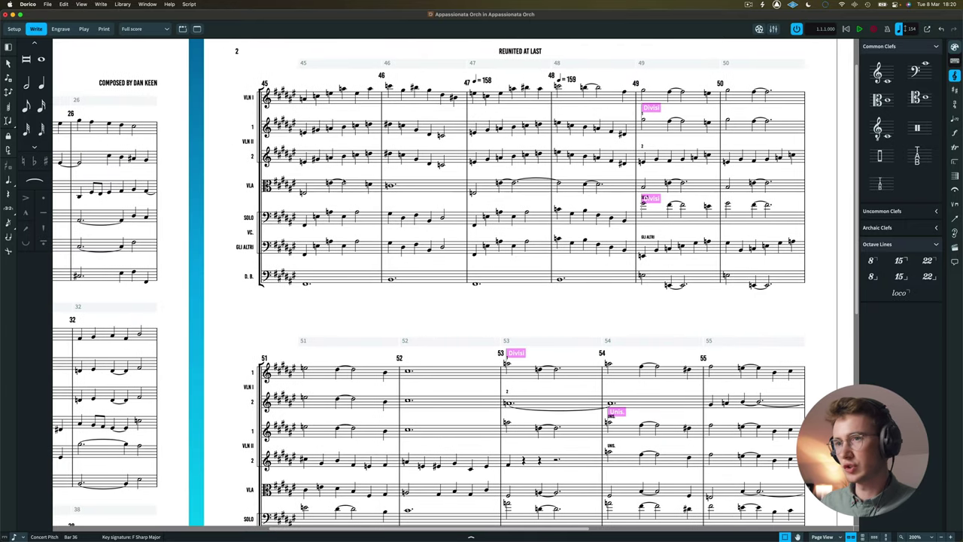
scroll(343, 184, "down", 10)
scroll(345, 216, "left", 3)
scroll(345, 217, "left", 5)
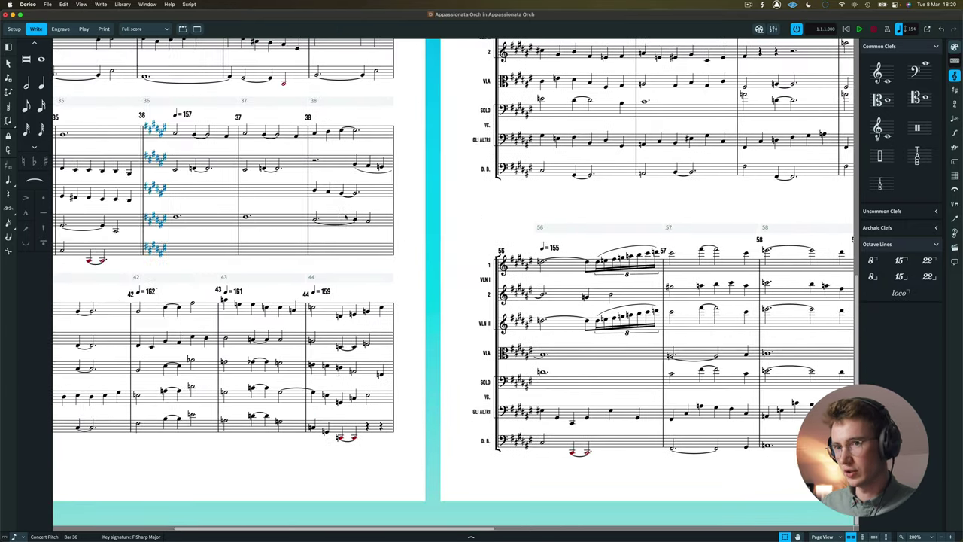
left_click(256, 300)
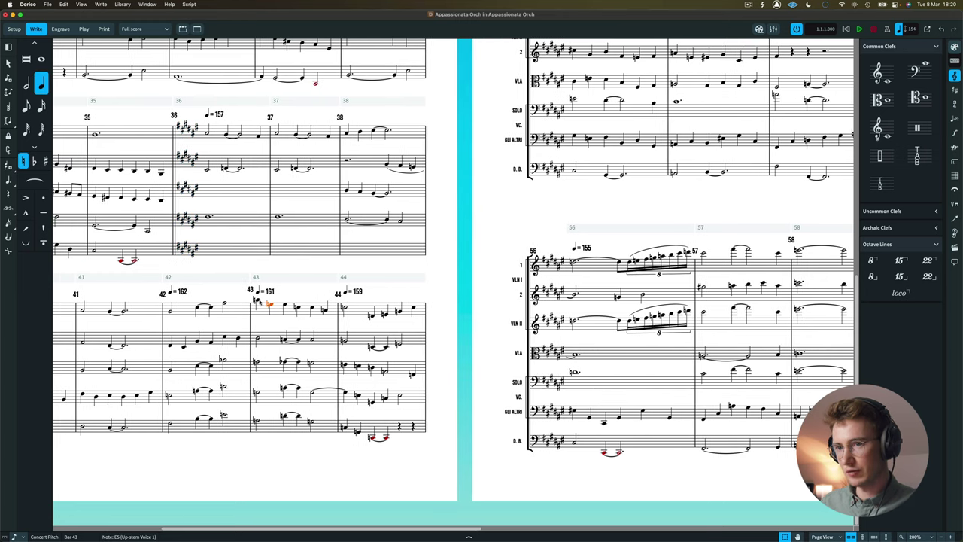
key("shift+k")
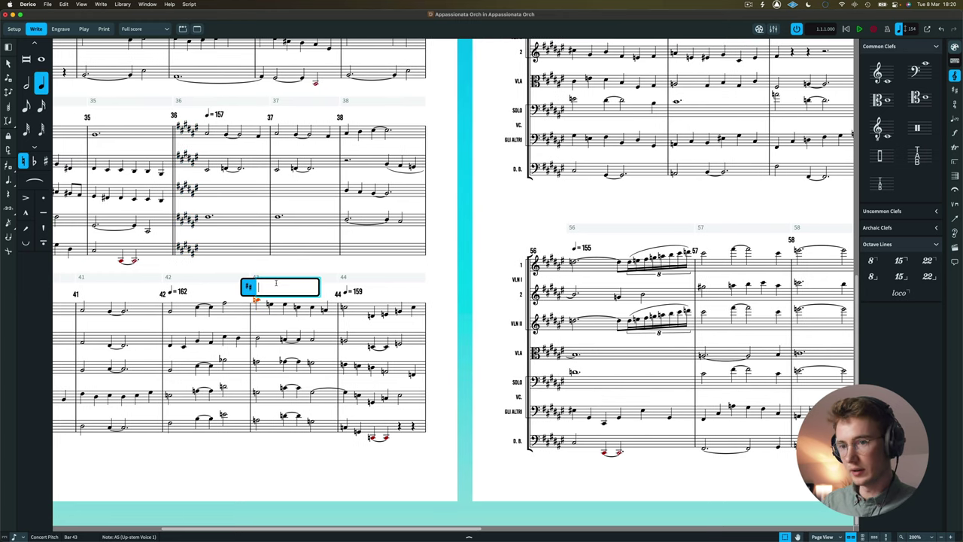
type("C")
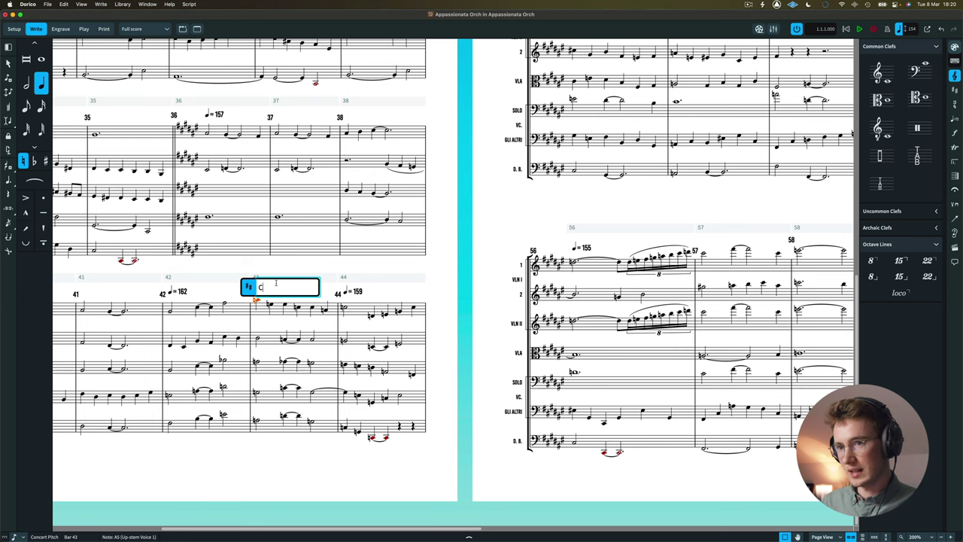
key("Return")
scroll(444, 255, "up", 5)
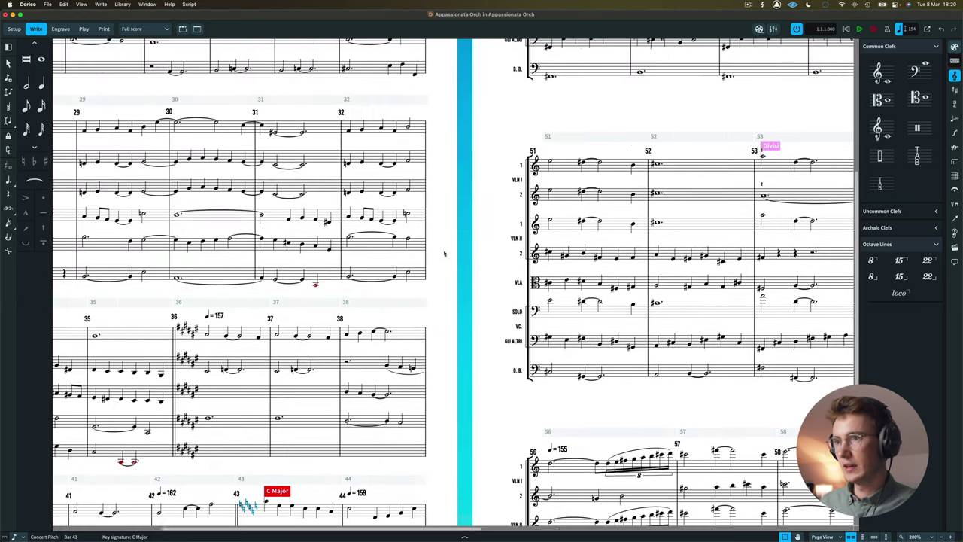
scroll(444, 255, "right", 2)
scroll(450, 253, "down", 3)
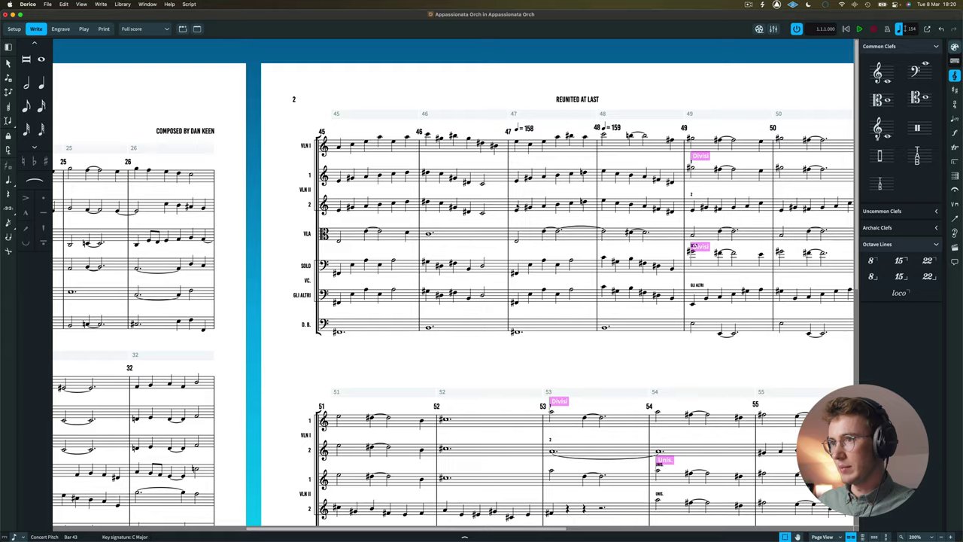
scroll(451, 300, "right", 3)
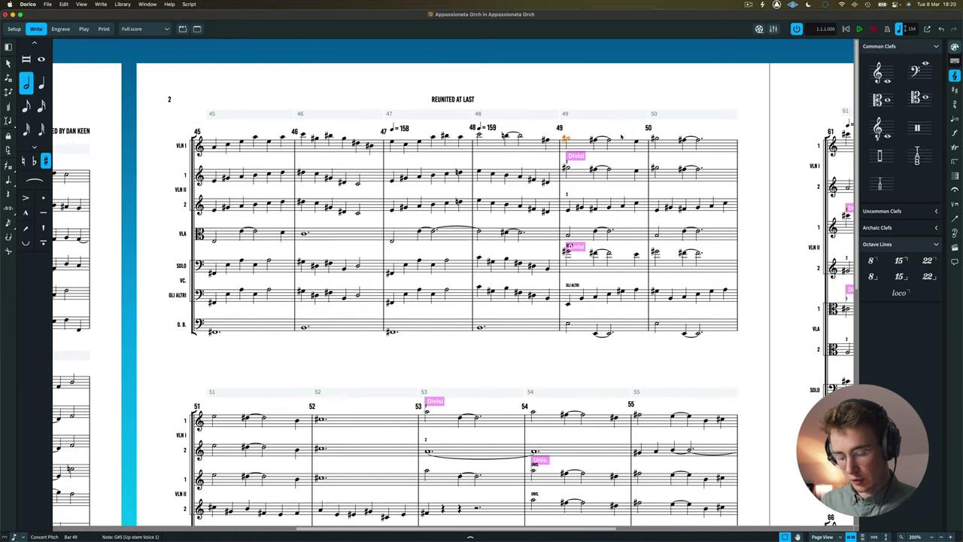
key("shift+k")
type("E")
key("Return")
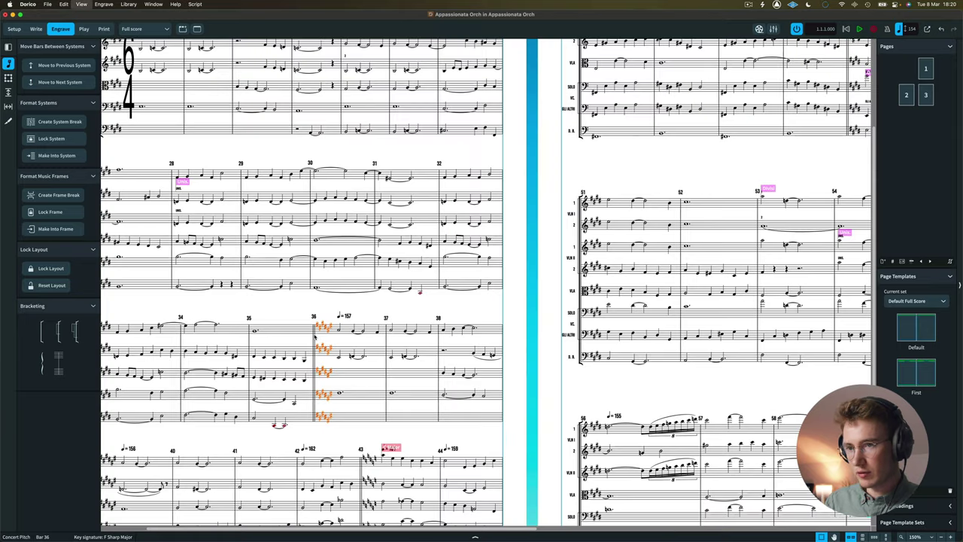
- Insert system breaks at bar 36 and bar 43 so each key change starts a new line
scroll(331, 340, "down", 2)
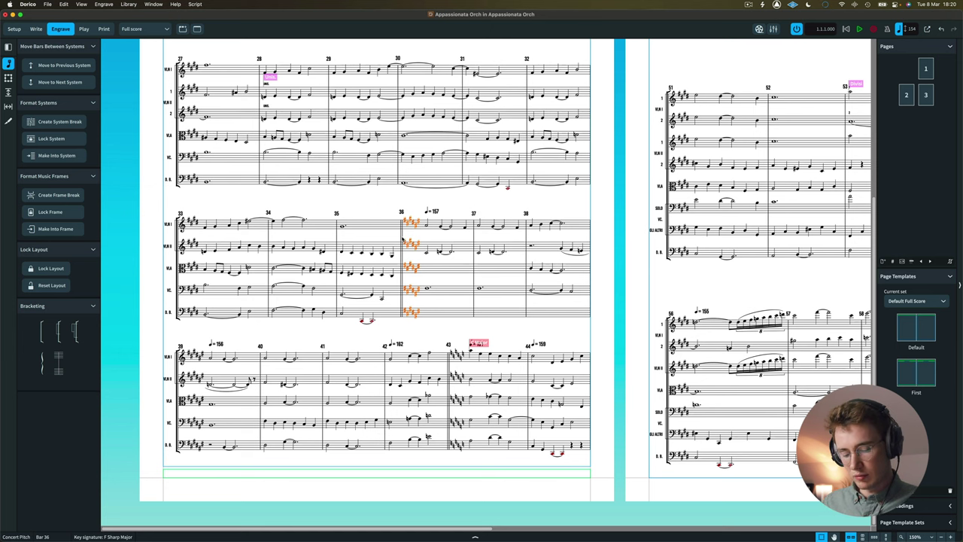
key("shift+s")
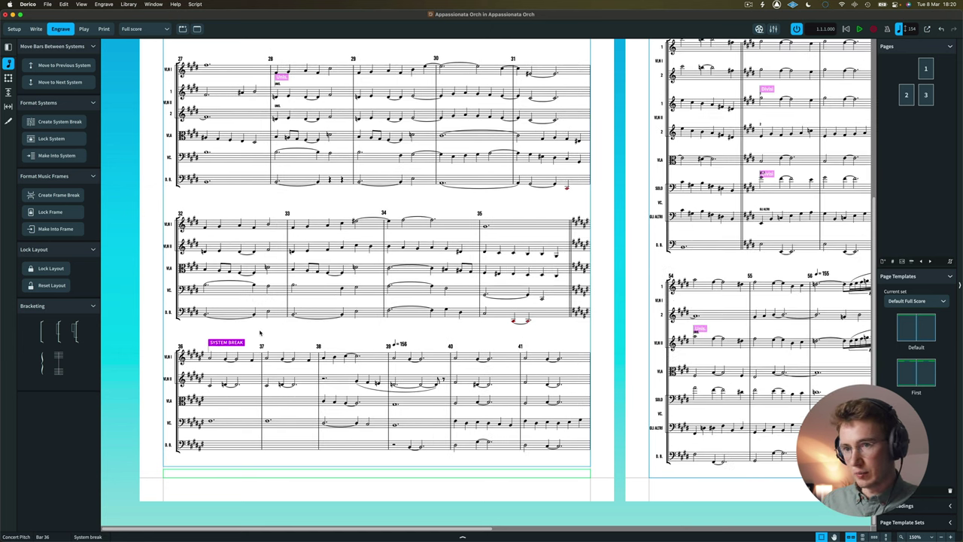
scroll(514, 231, "up", 6)
scroll(514, 230, "right", 5)
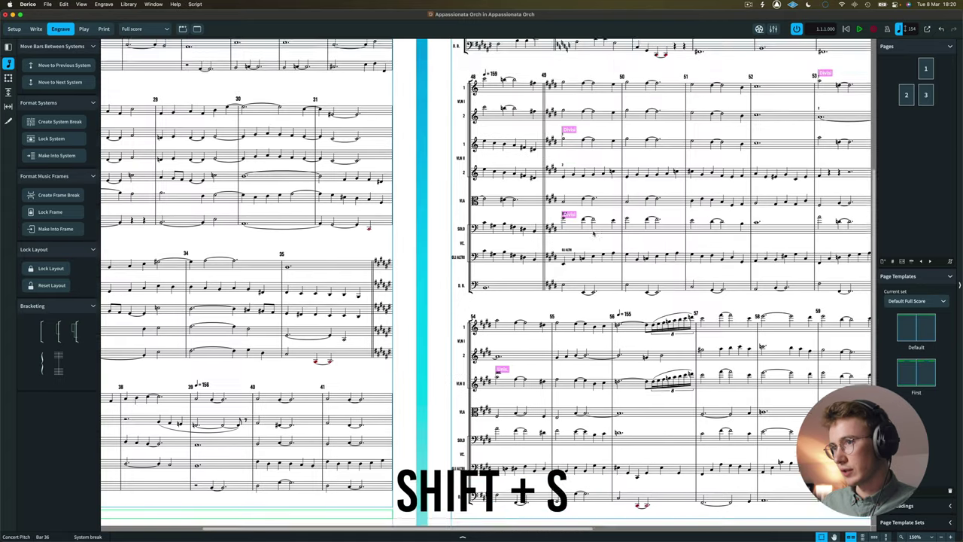
left_click(564, 155)
key("shift+s")
scroll(738, 188, "right", 3)
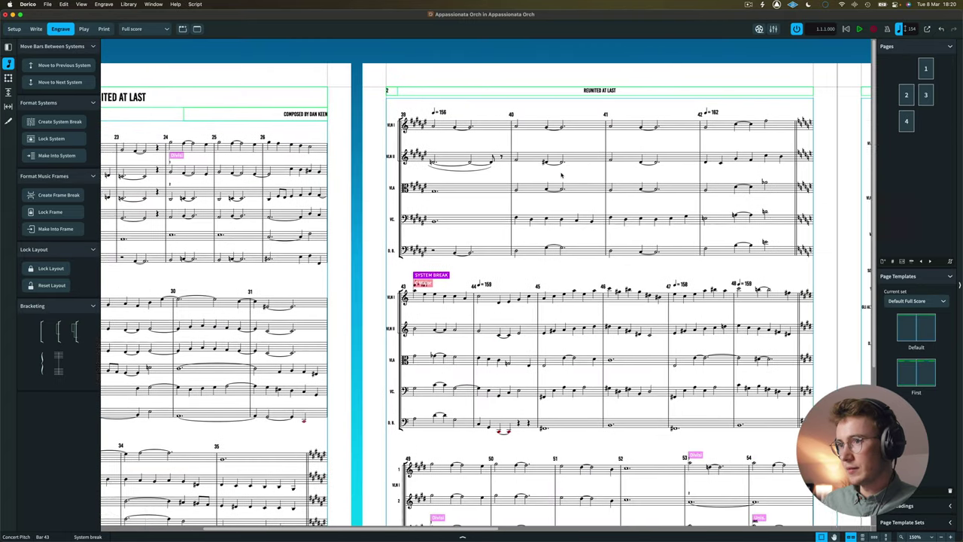
scroll(739, 188, "down", 3)
left_click(756, 155)
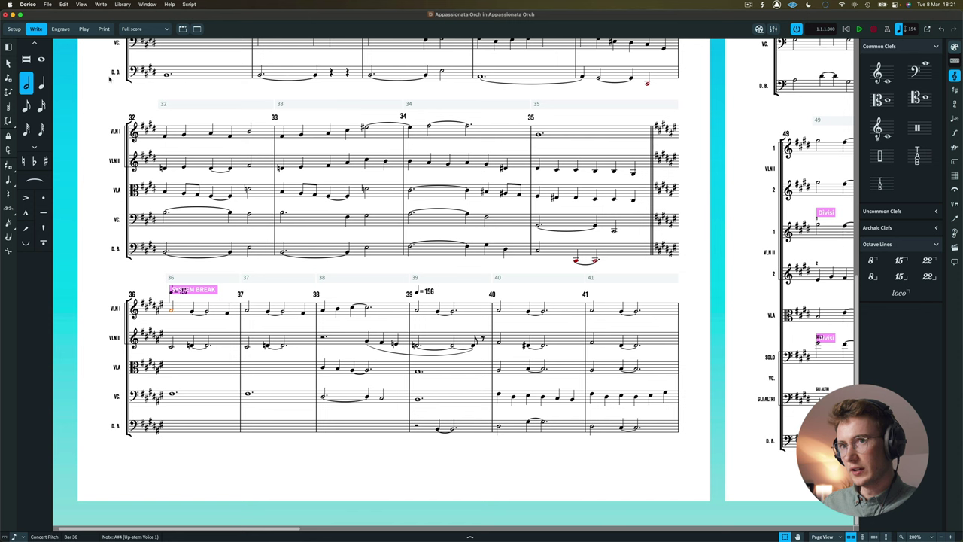
- Add bold 'CHORUS 2' default system text at bar 36
left_click(100, 3)
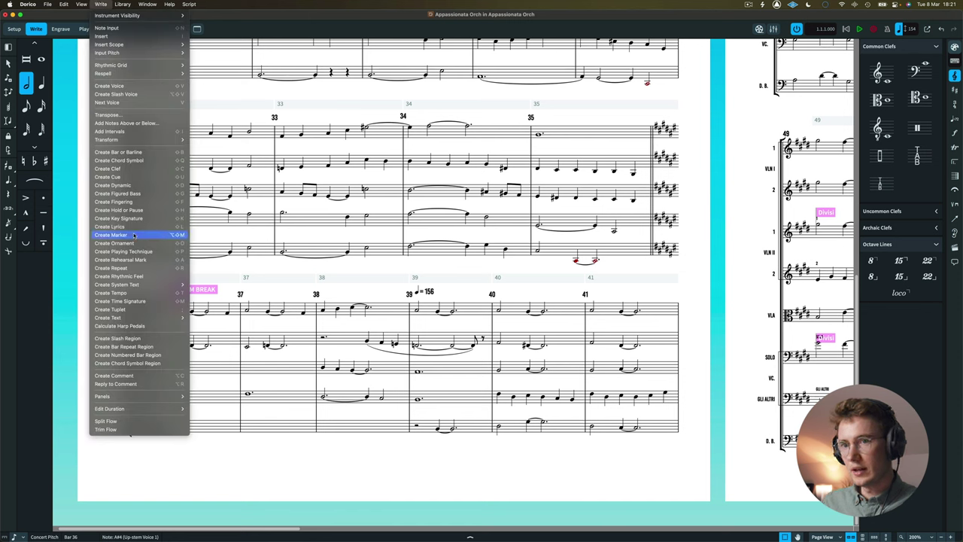
mouse_move(124, 285)
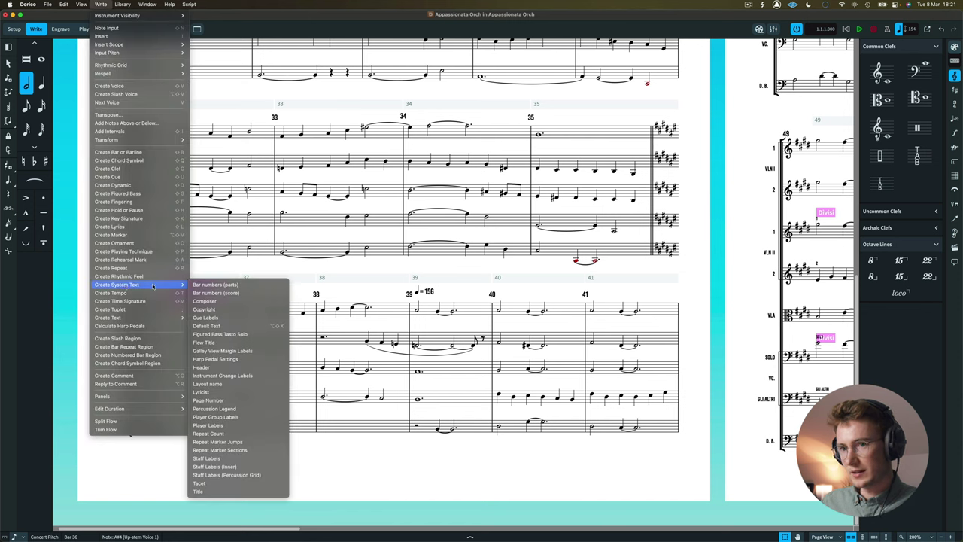
left_click(212, 325)
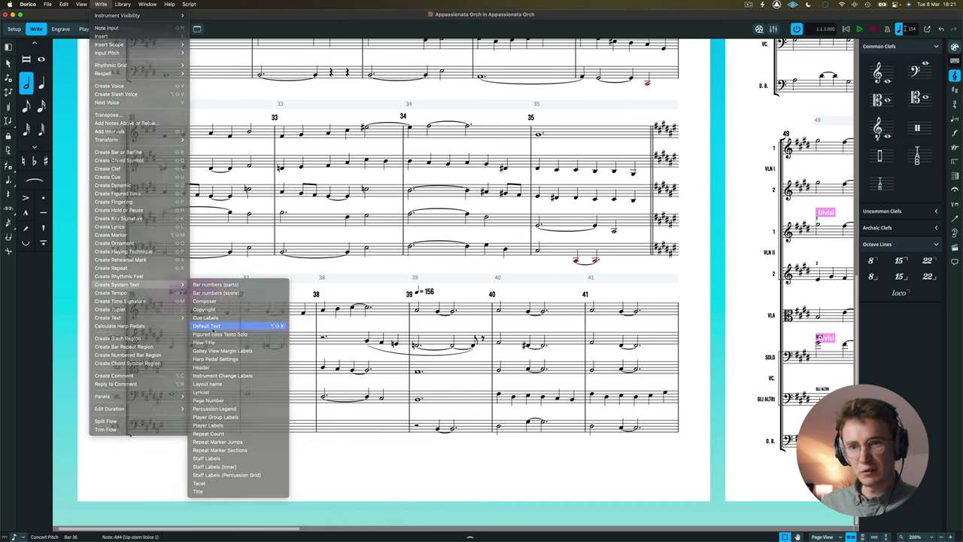
type("CHORUS 2")
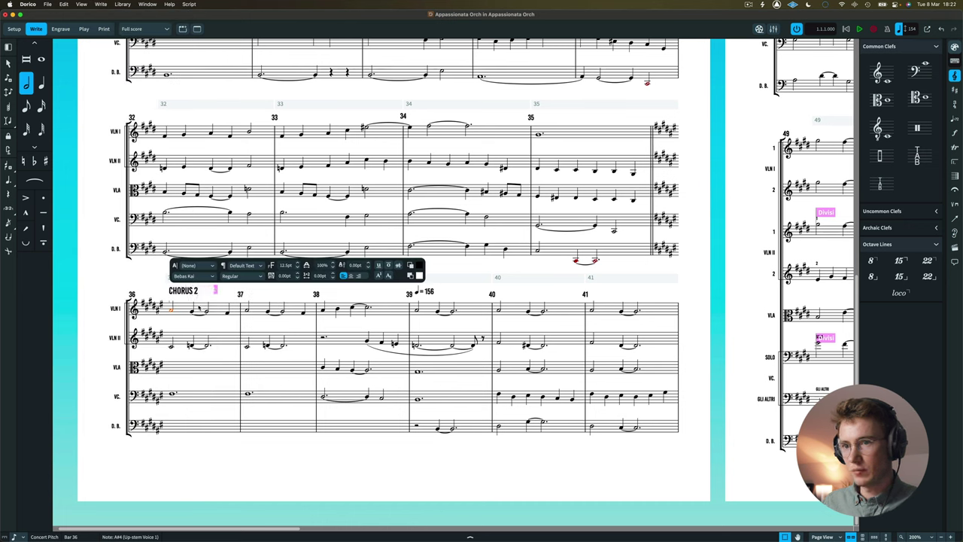
key("super+a")
left_click(239, 275)
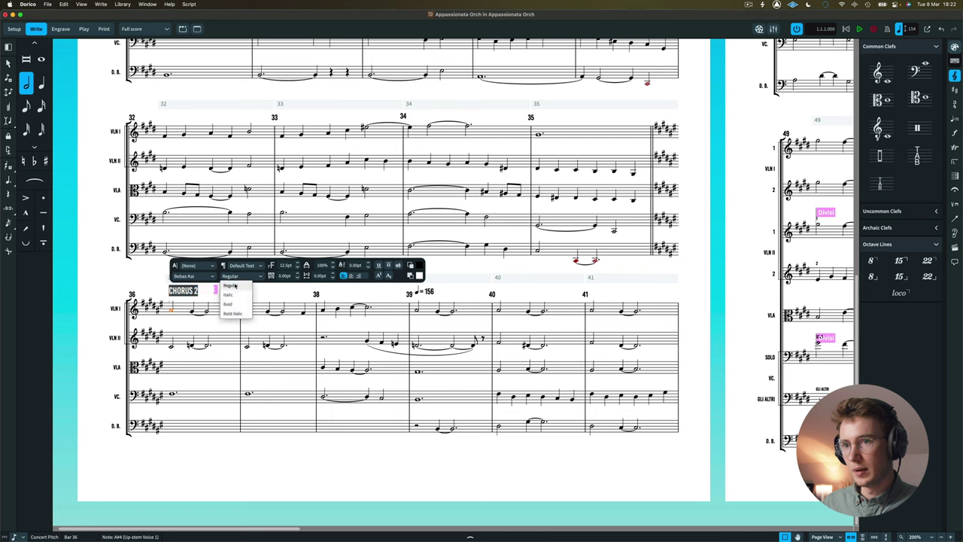
left_click(243, 291)
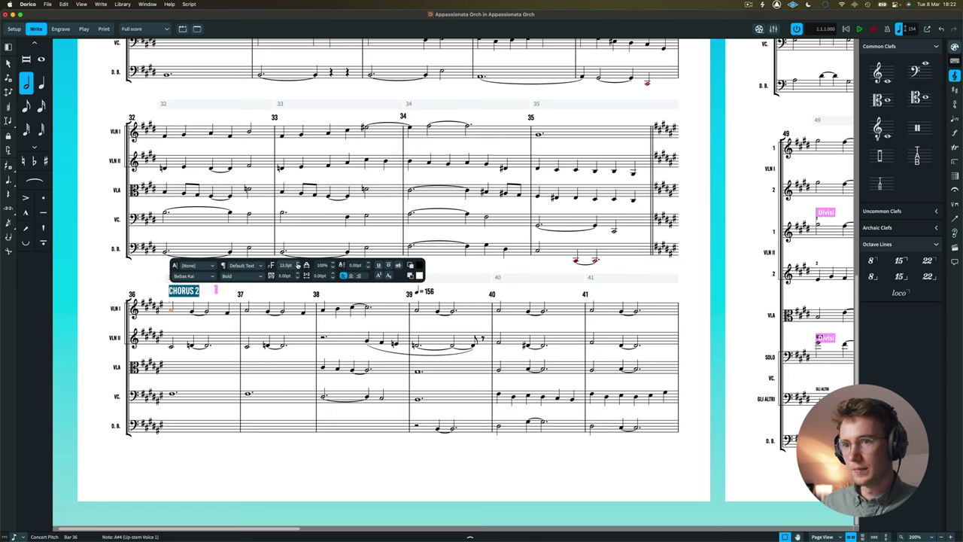
left_click(277, 461)
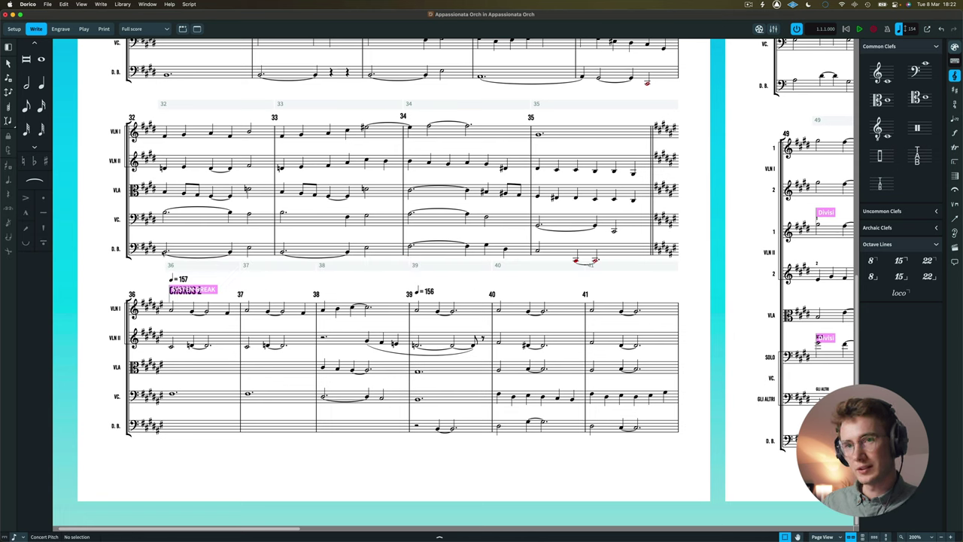
- Switch the layout to the Violin I part
left_click(123, 30)
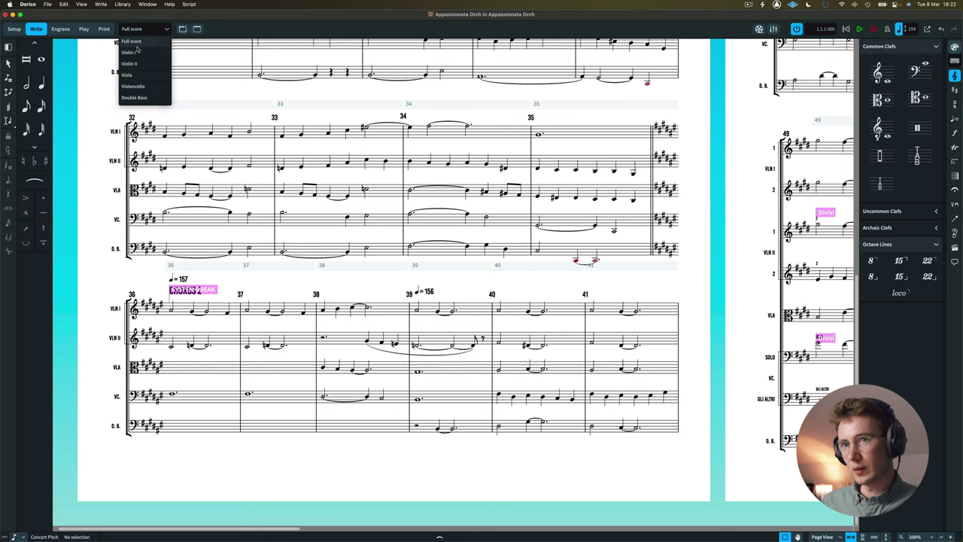
left_click(140, 58)
scroll(301, 226, "down", 3)
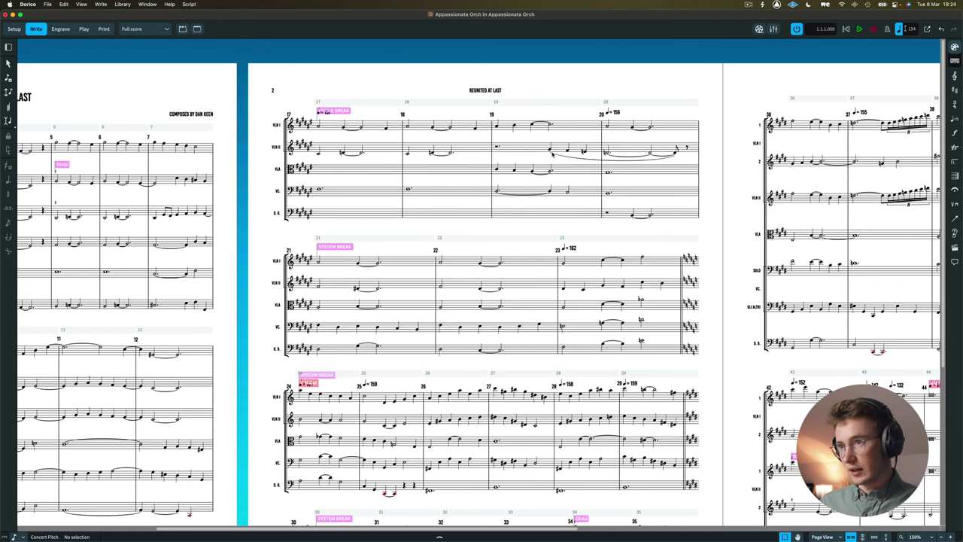
- Select a Violin II note in bar 19 and scroll back to page 1's opening bars
left_click(550, 149)
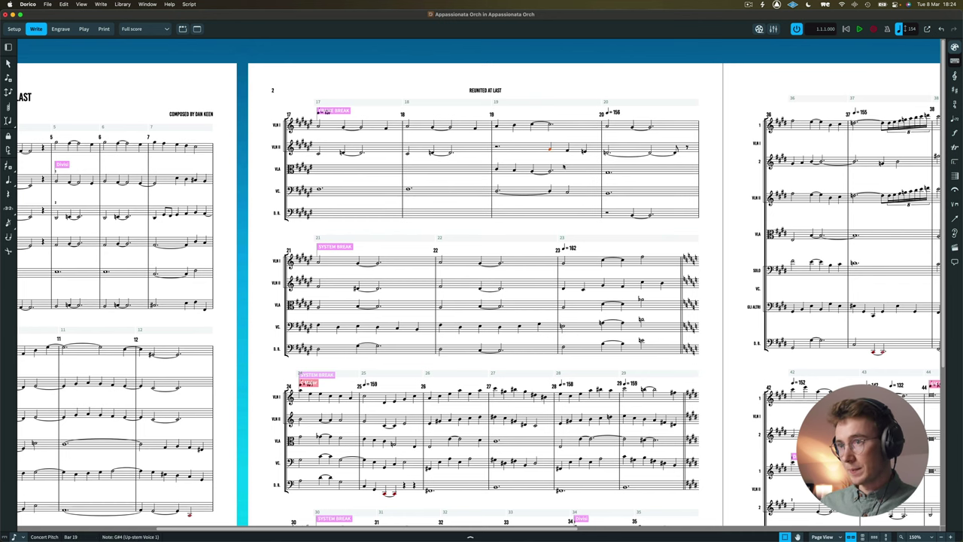
scroll(546, 168, "left", 5)
scroll(545, 168, "left", 3)
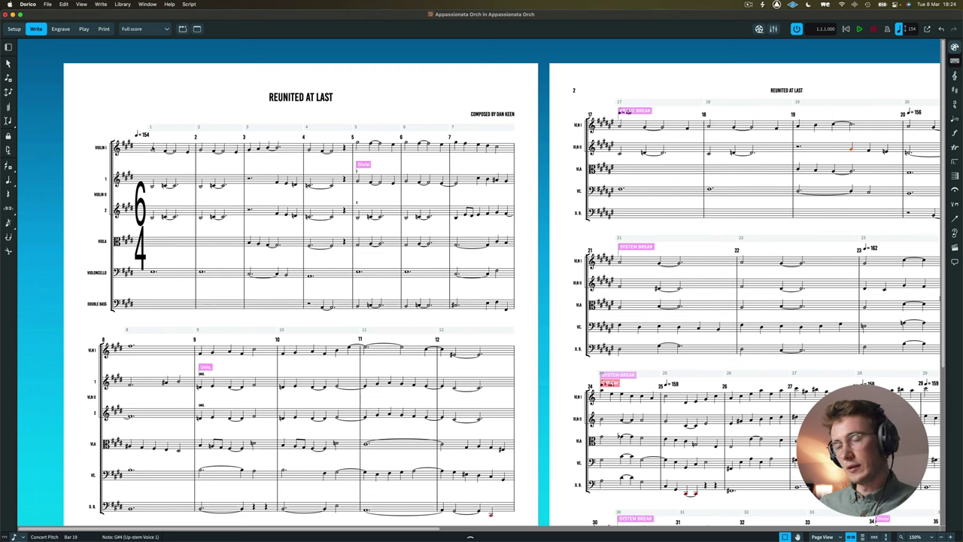
- Slur the Violin I phrases in each of bars 1 through 7
left_click_drag(153, 150, 190, 152)
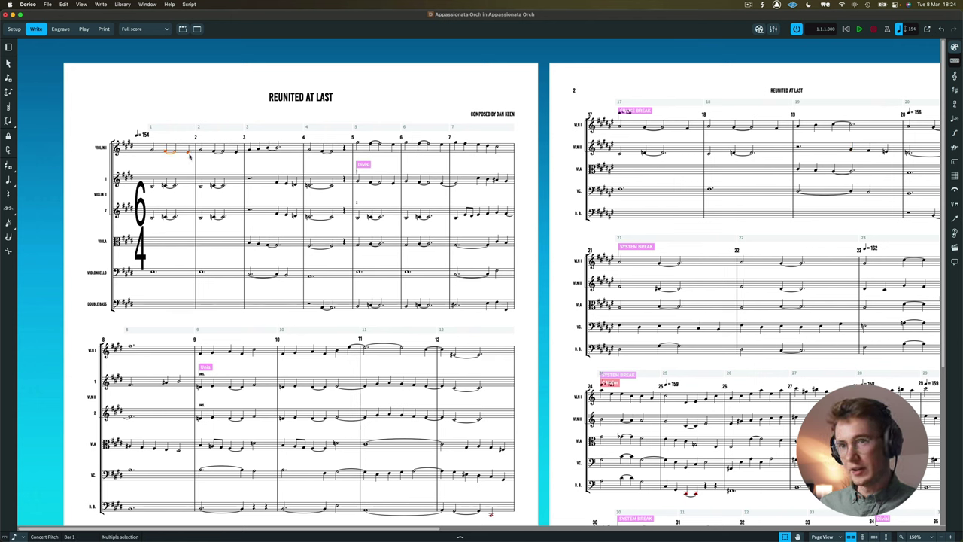
key("s")
key("s")
left_click(220, 150)
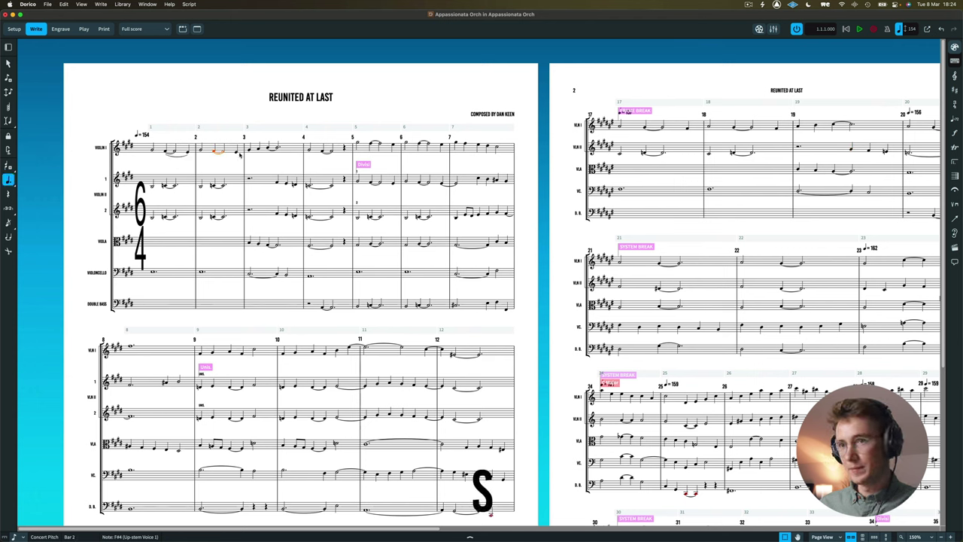
left_click(251, 150)
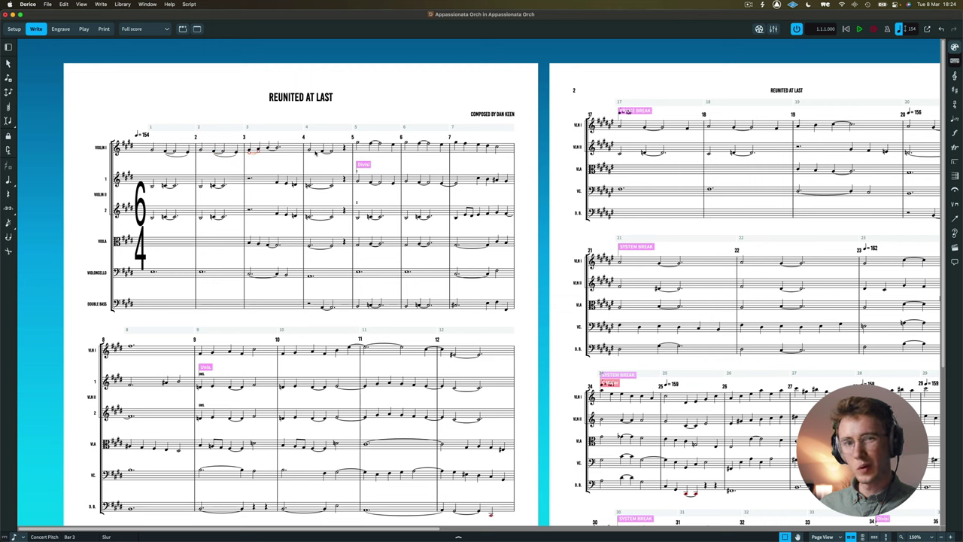
left_click(319, 151)
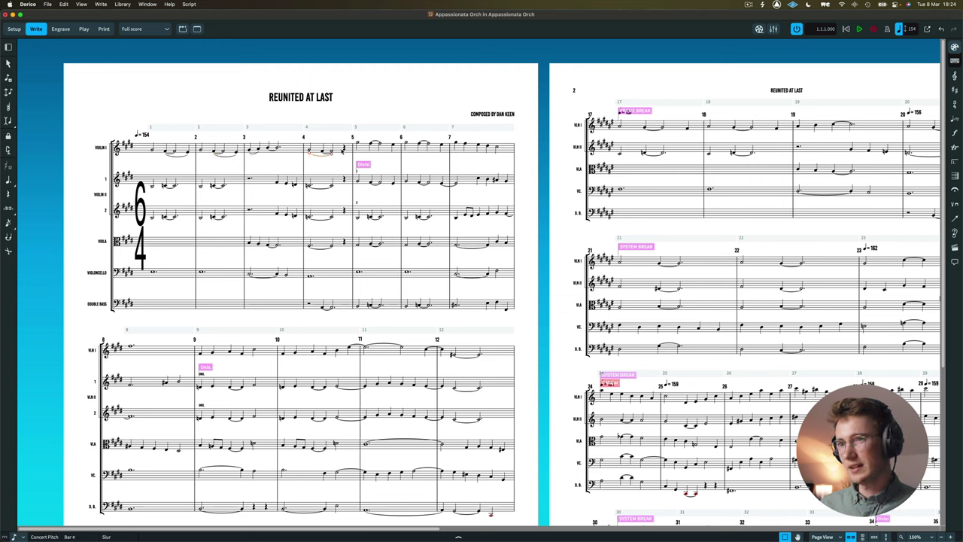
left_click(382, 141)
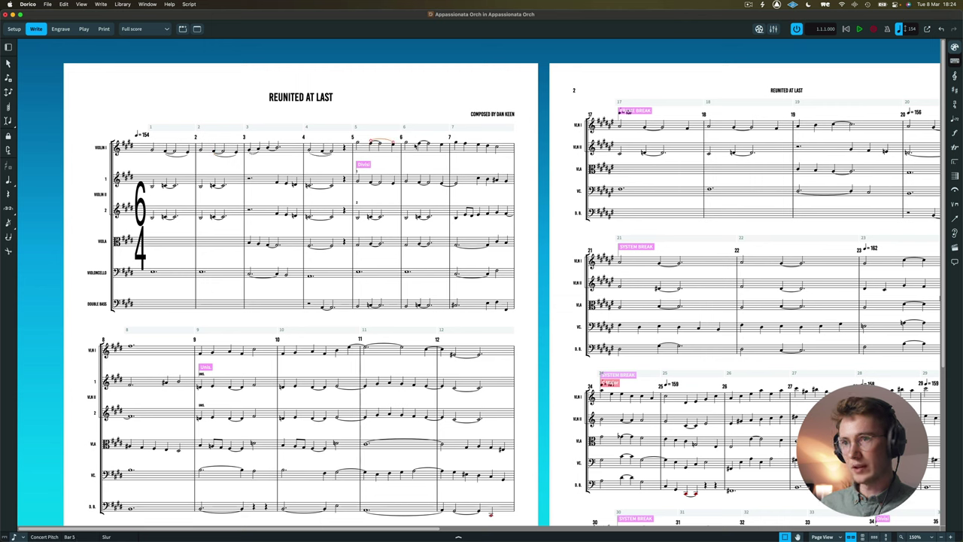
left_click(443, 143)
left_click(482, 143)
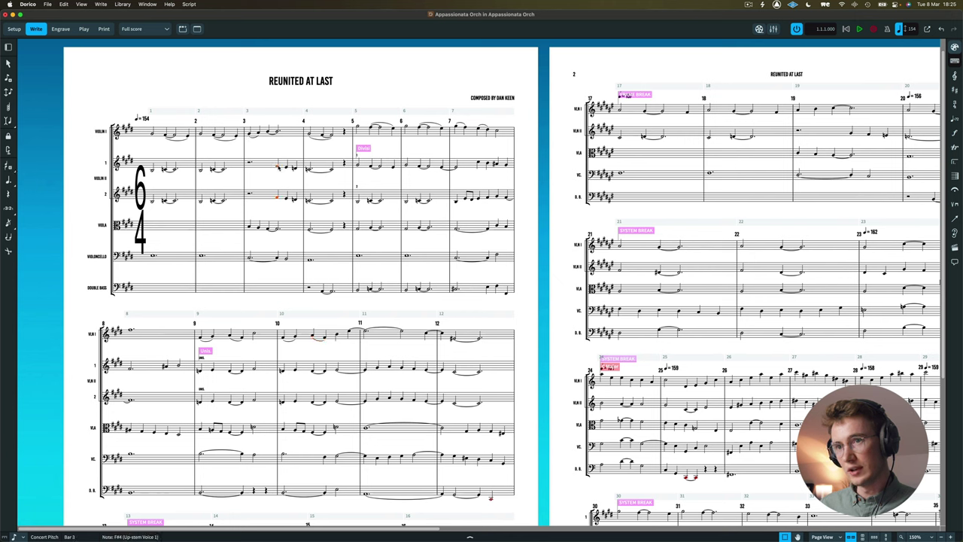
- Select the closing bar 3 notes in both Violin I and Violin II
left_click(287, 174)
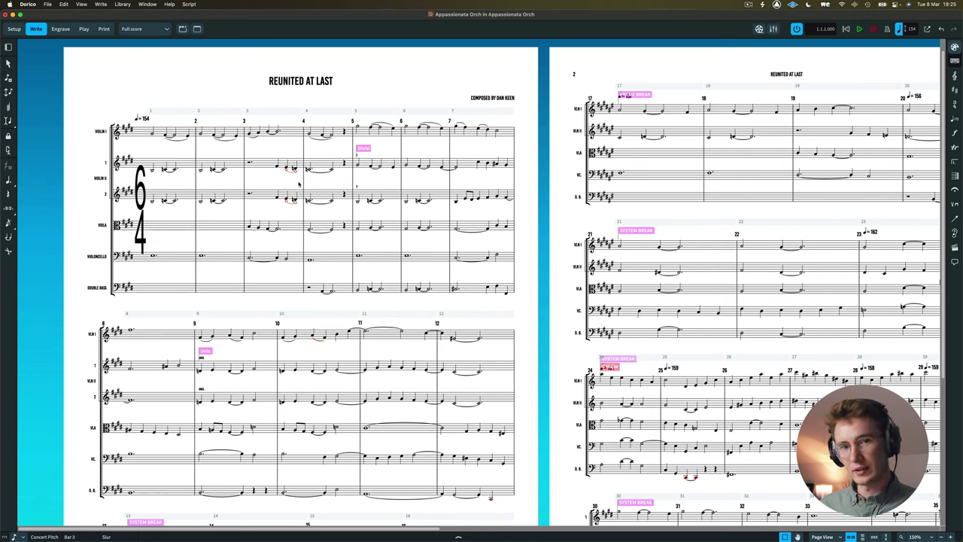
key("Escape")
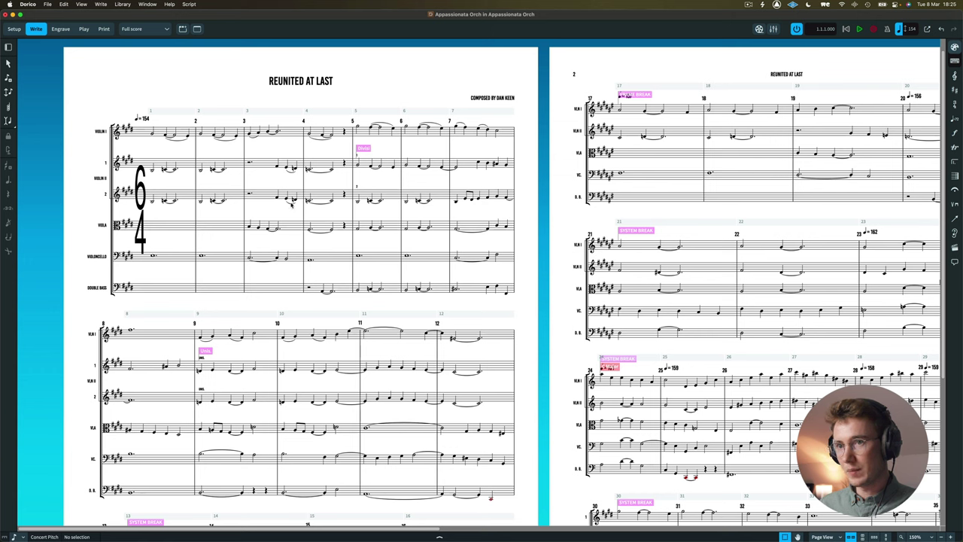
left_click_drag(292, 204, 285, 163)
scroll(311, 225, "down", 5)
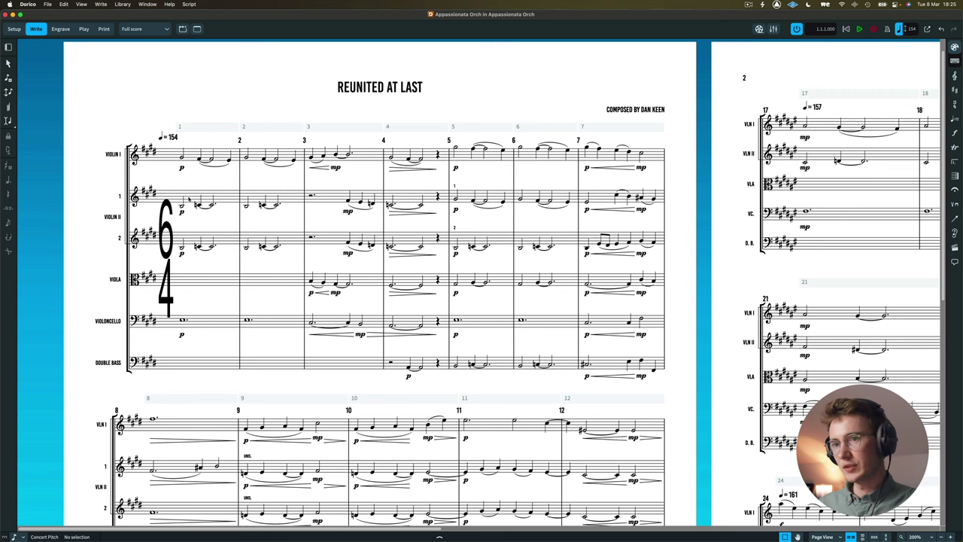
- Scroll through the score to review the p, mp and mf dynamics and hairpins
scroll(215, 179, "right", 5)
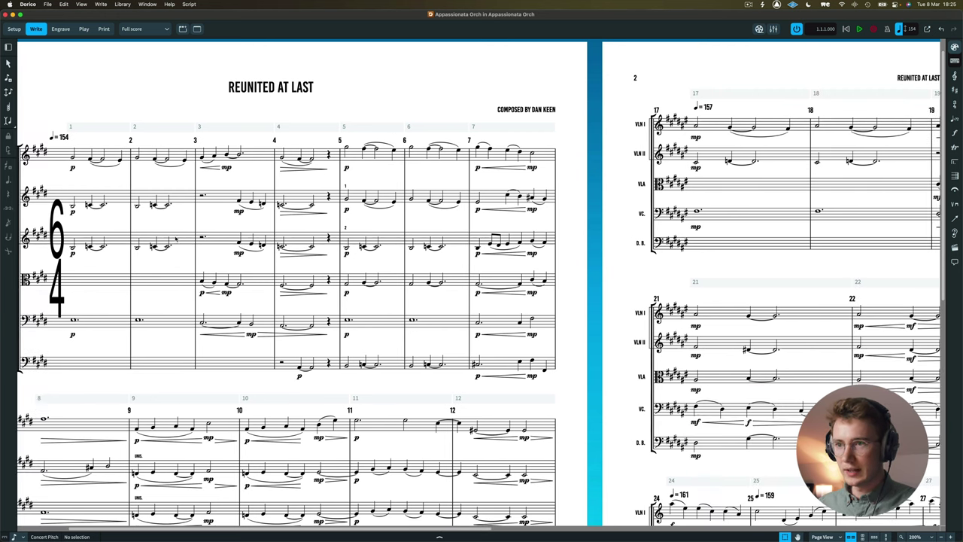
scroll(546, 219, "down", 10)
scroll(546, 220, "down", 2)
scroll(547, 221, "right", 3)
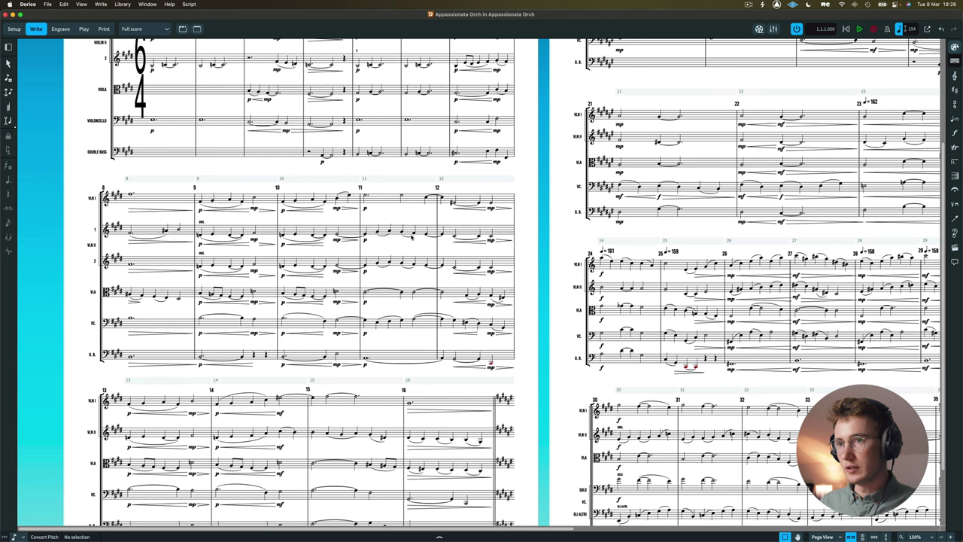
- Add hairpins across bars 11–12 on every string staff, then deselect everything
left_click(396, 229)
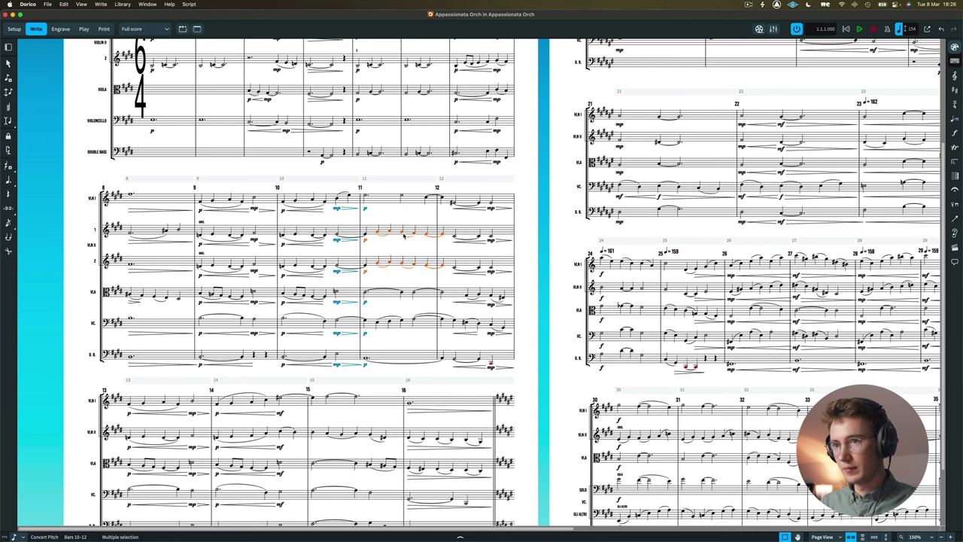
key("shift+period")
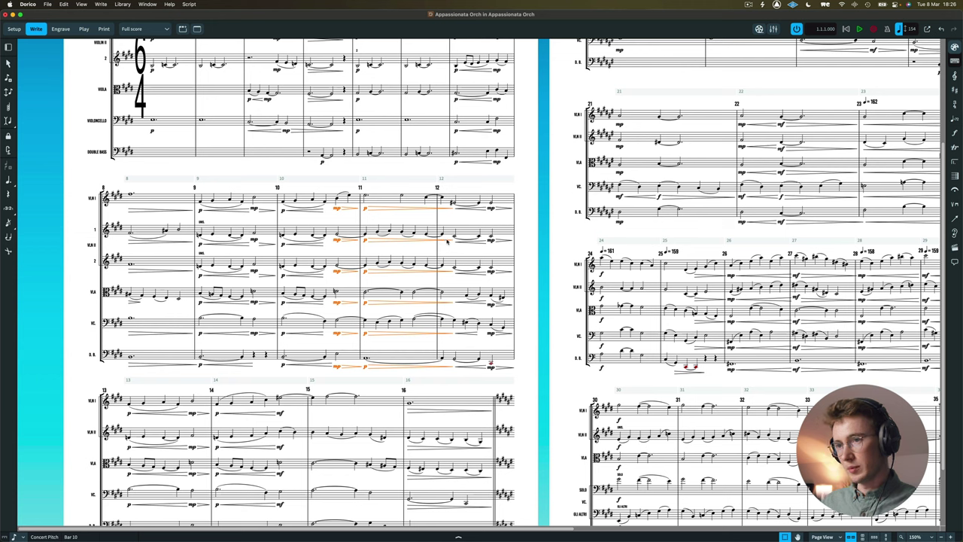
key("Escape")
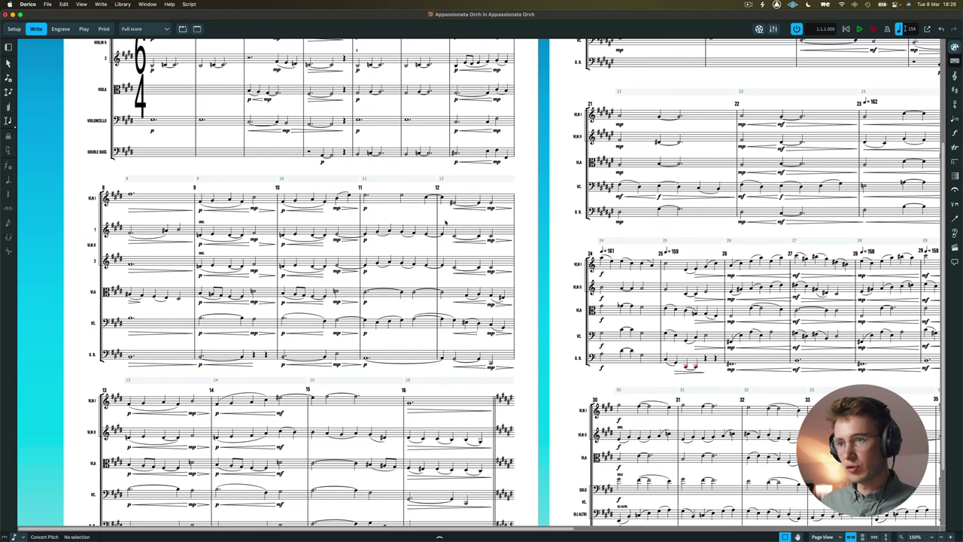
key("super+a")
key("Escape")
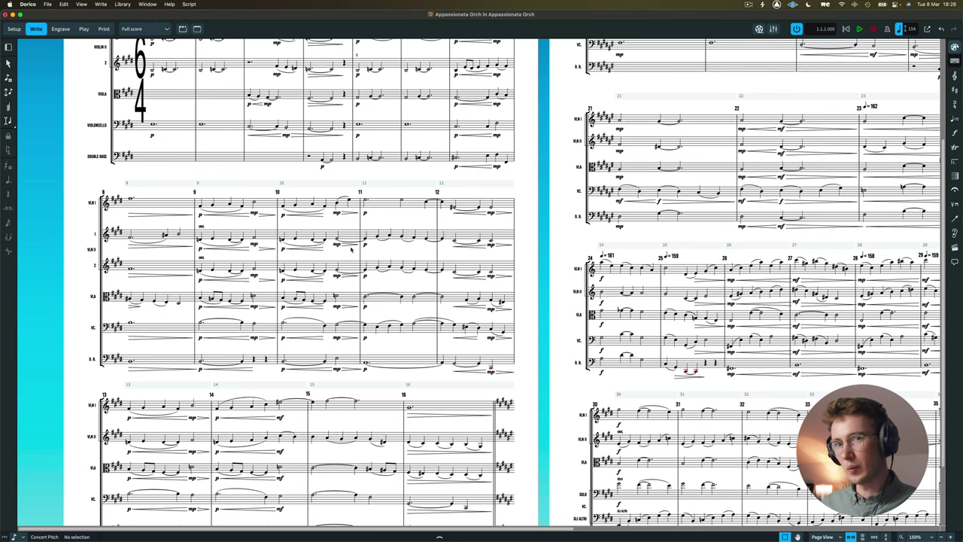
- Select every dynamic and hairpin in the score with the All Dynamics filter
key("super+a")
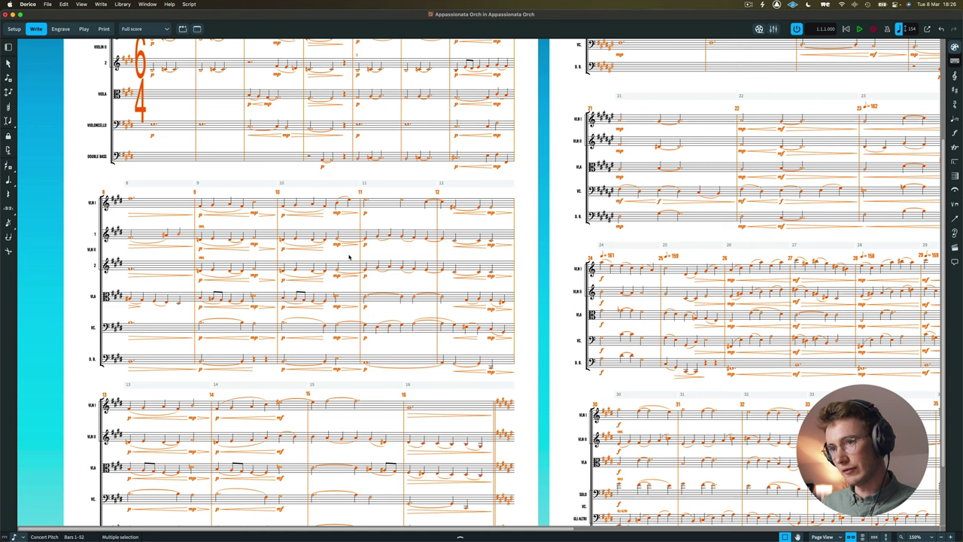
right_click(349, 257)
mouse_move(421, 287)
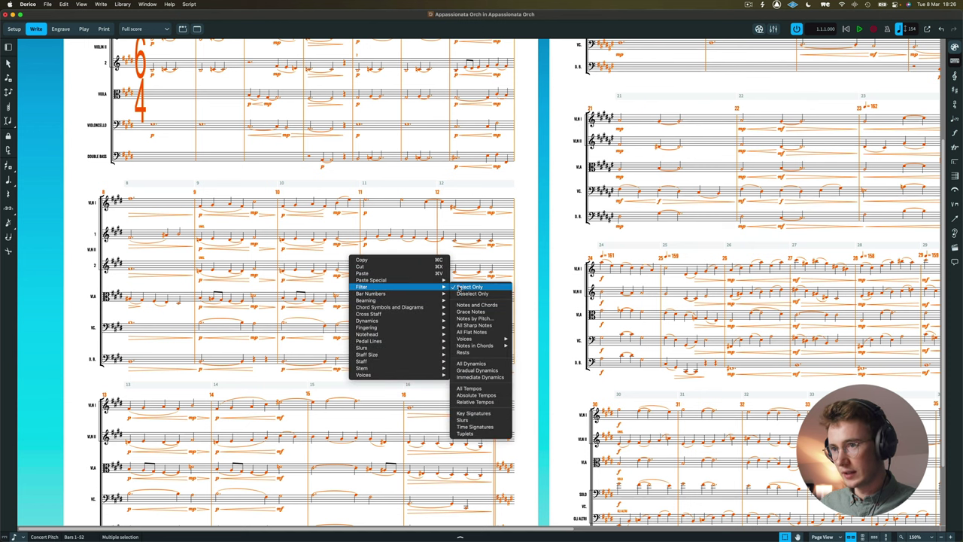
mouse_move(482, 339)
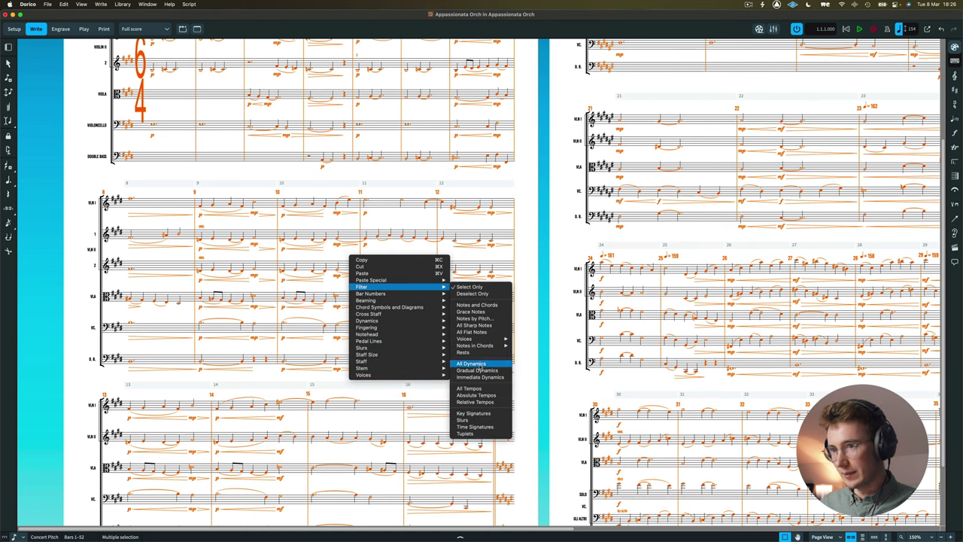
left_click(471, 364)
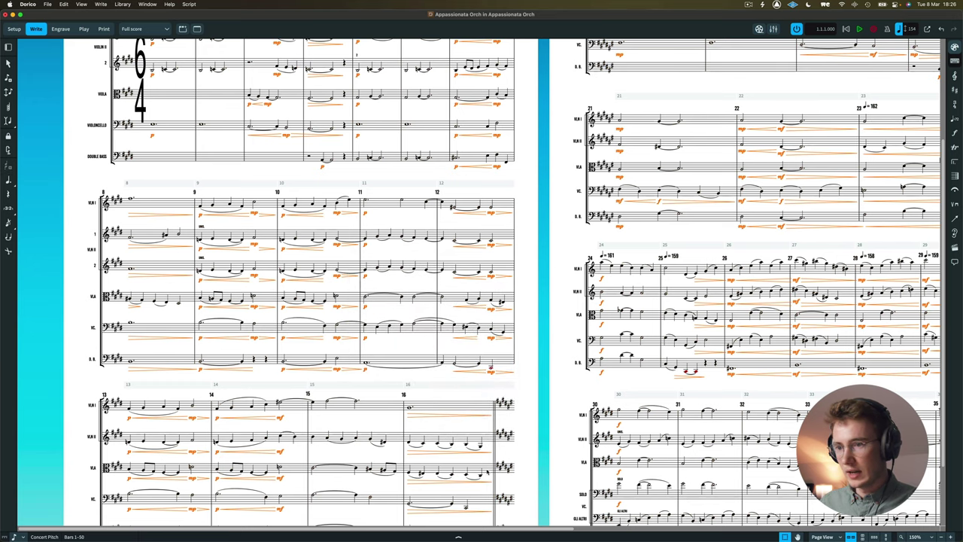
- Ungroup the selected dynamics, then group them again so they align
right_click(250, 234)
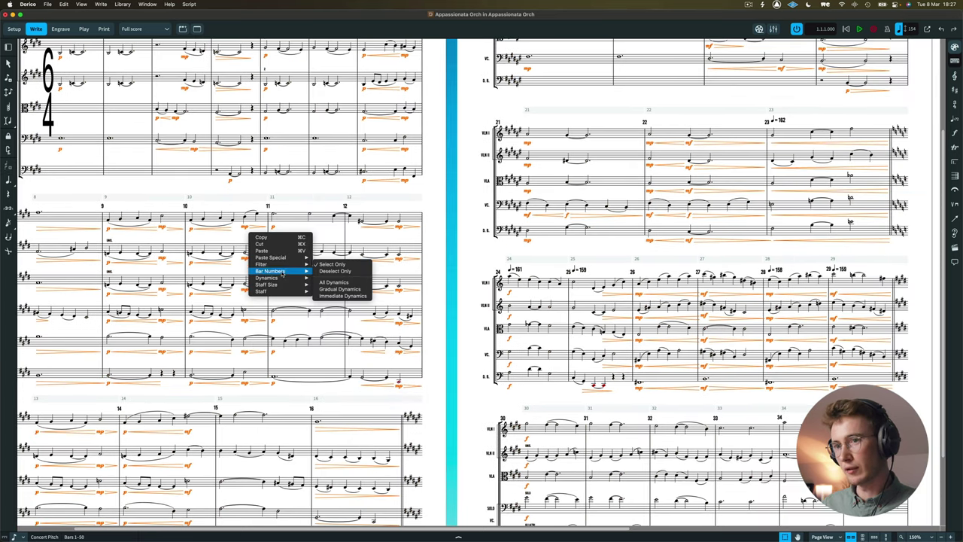
mouse_move(282, 279)
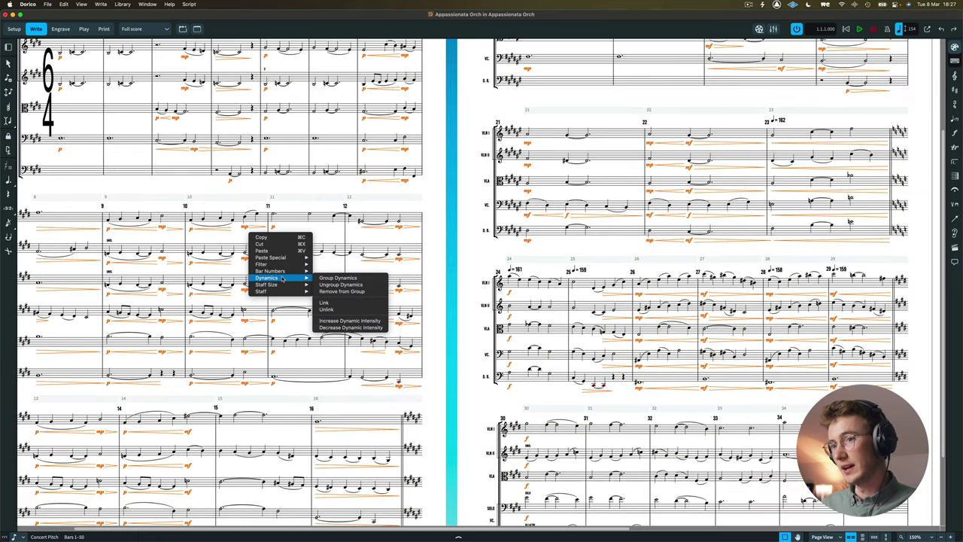
left_click(340, 284)
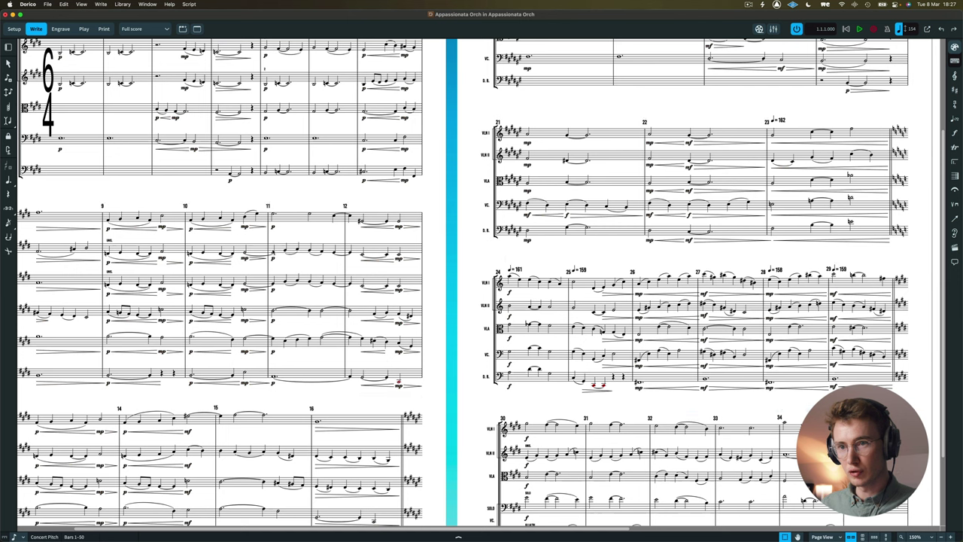
right_click(250, 236)
mouse_move(279, 268)
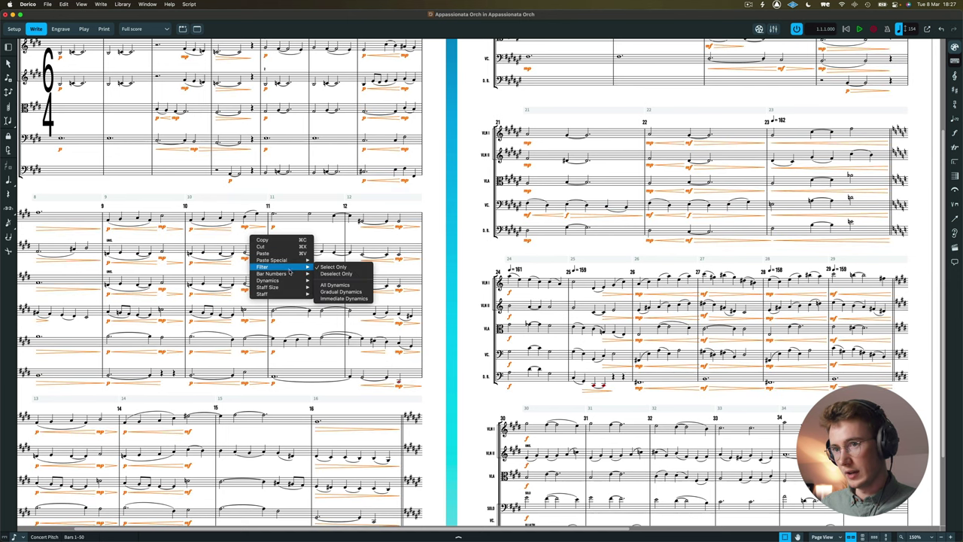
left_click(340, 281)
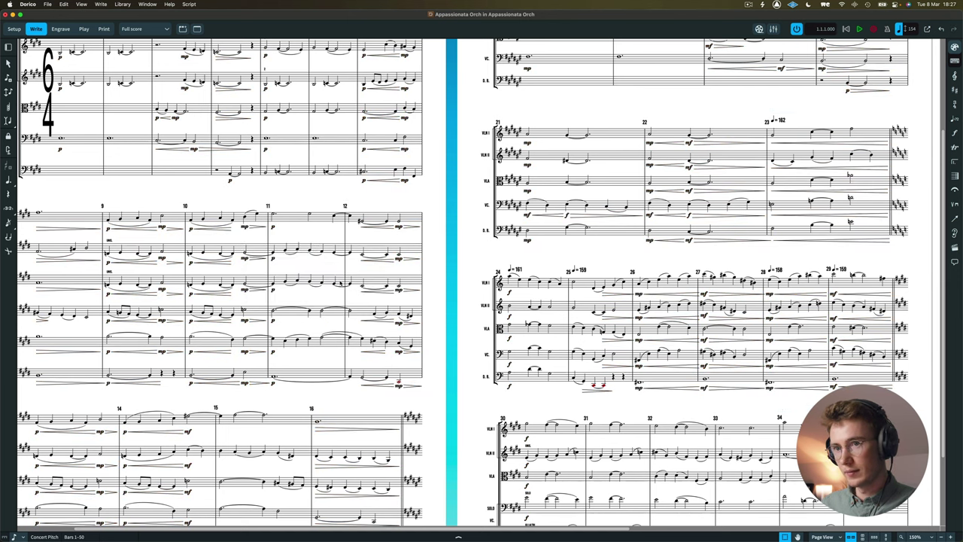
scroll(343, 230, "down", 3)
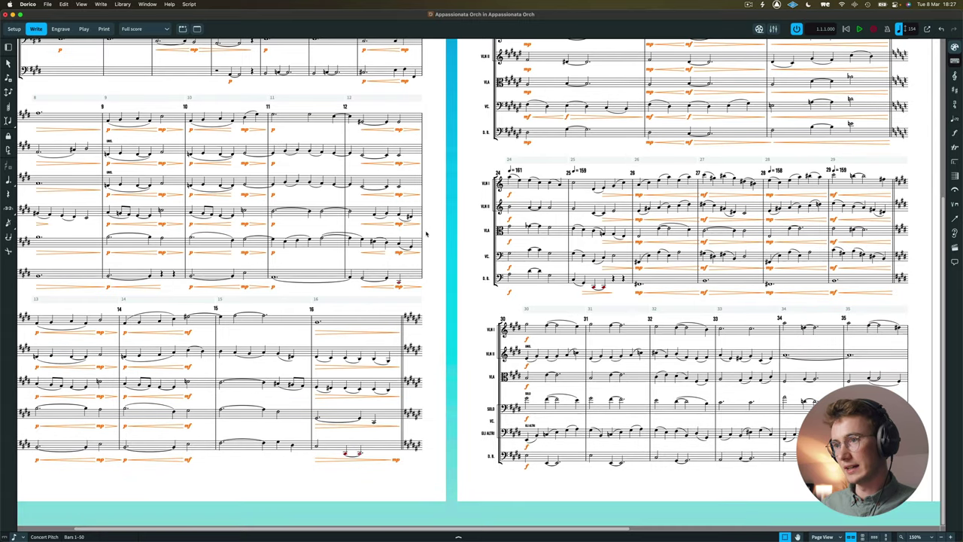
scroll(316, 287, "up", 2)
- Filter the score to all dynamics and set Barline interaction to Stop before
scroll(317, 287, "up", 5)
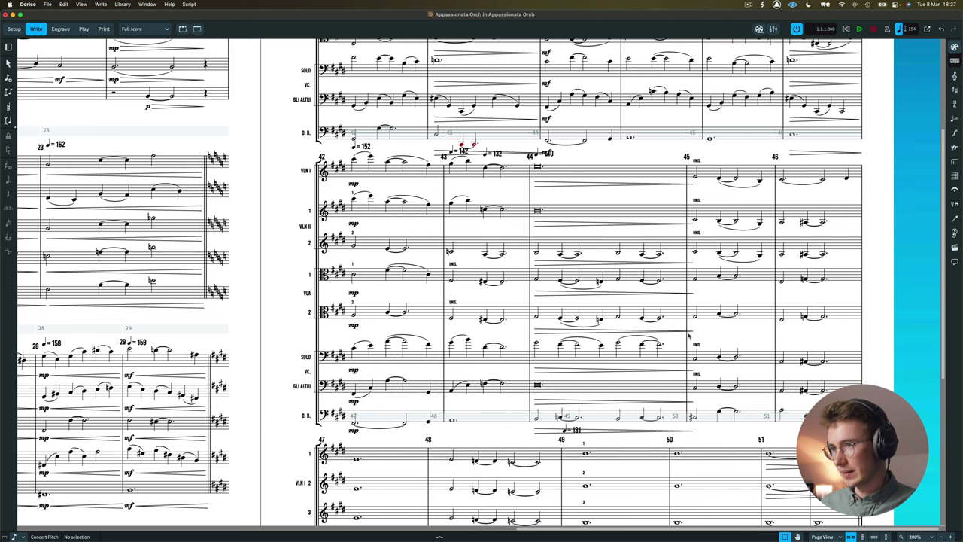
key("super+a")
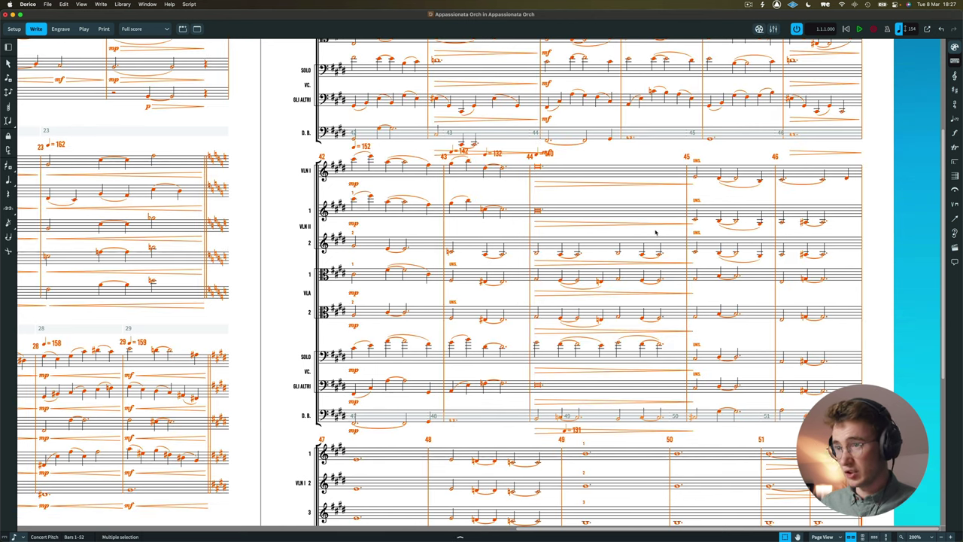
right_click(659, 231)
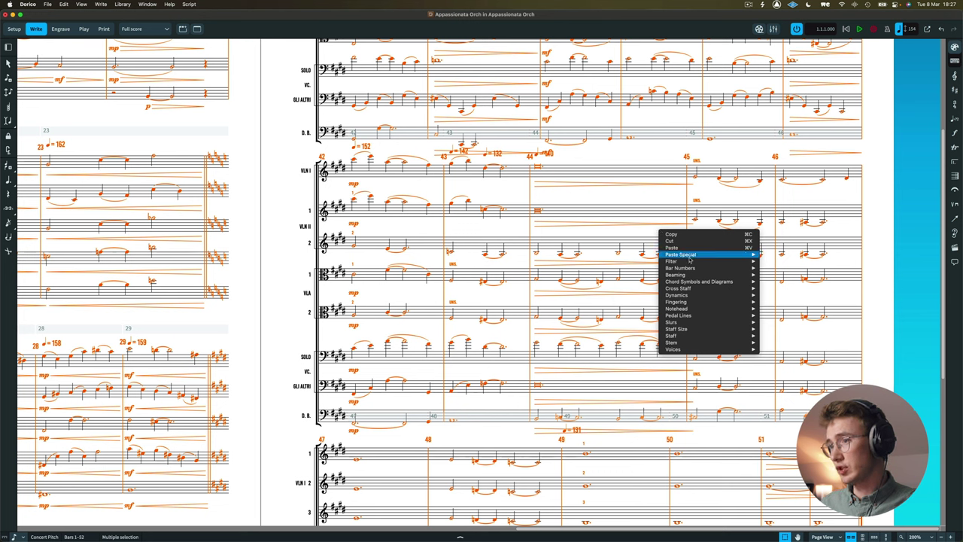
mouse_move(689, 262)
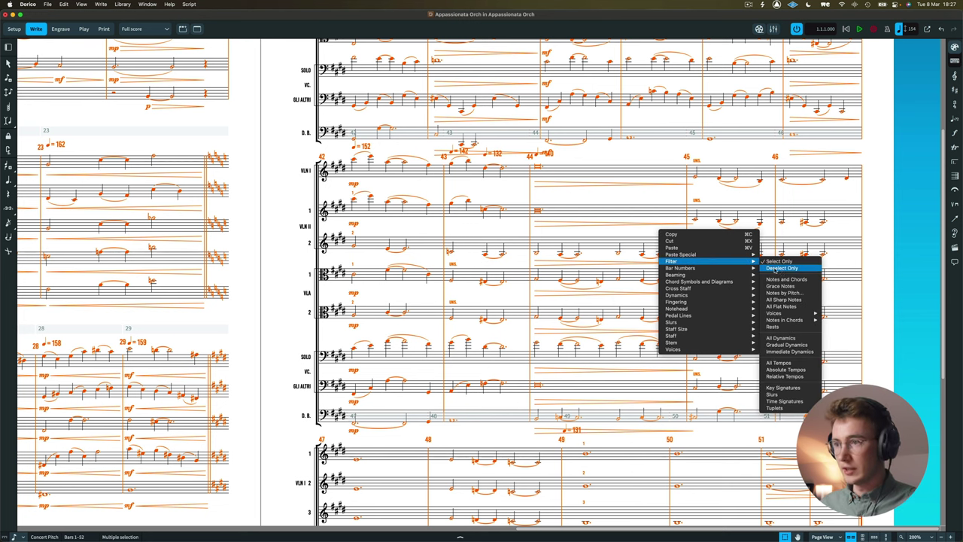
left_click(780, 339)
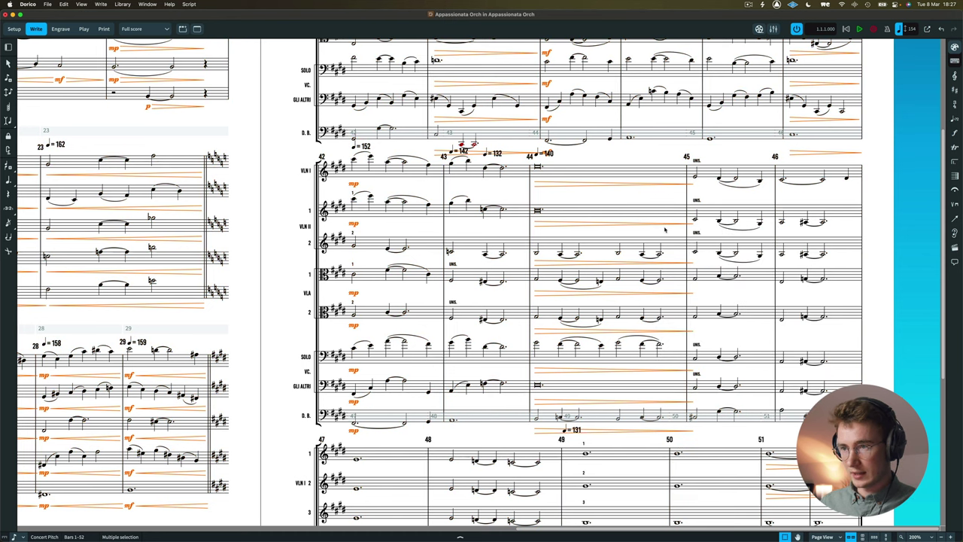
left_click(460, 536)
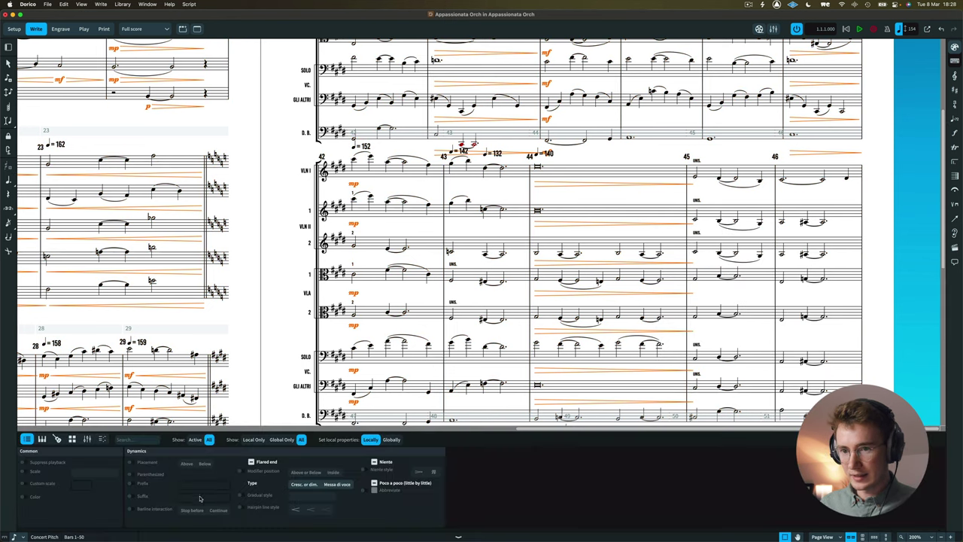
left_click(133, 509)
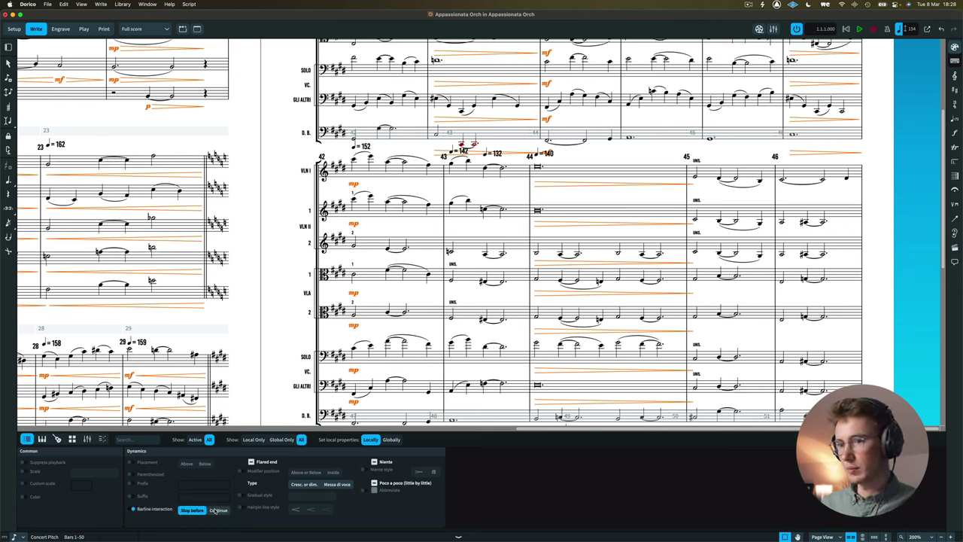
left_click(202, 511)
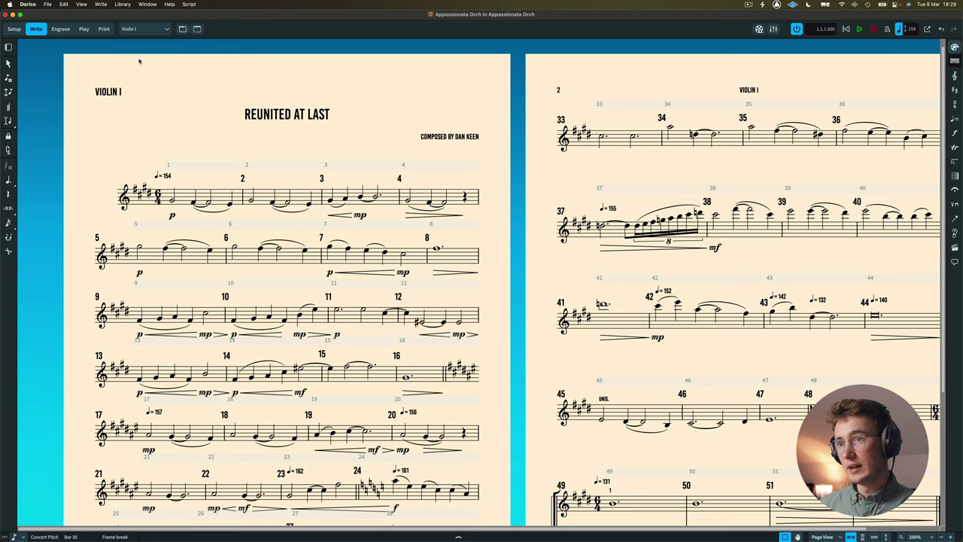
- Zoom out to show both pages and switch the layout to the Violin II part
key("super+minus")
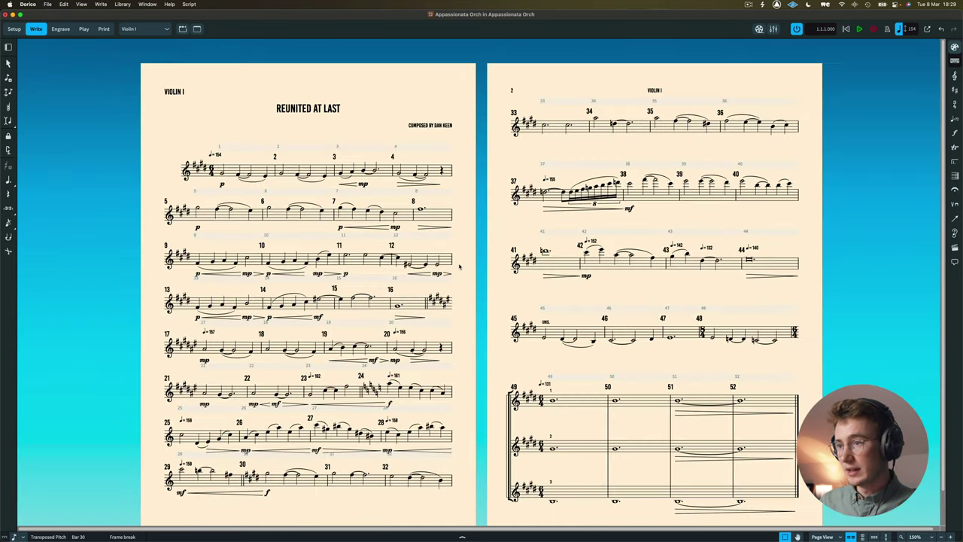
scroll(558, 227, "down", 1)
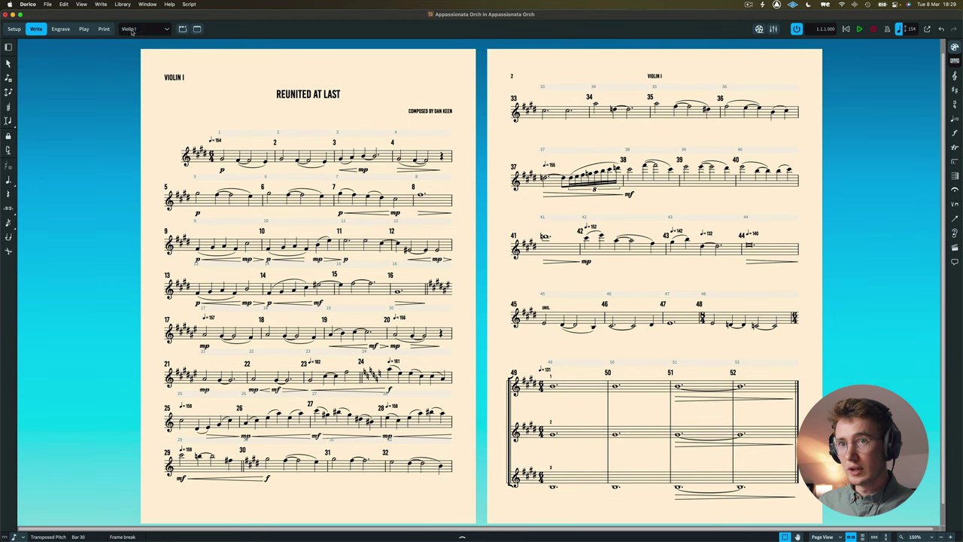
left_click(136, 28)
left_click(135, 64)
scroll(214, 141, "down", 5)
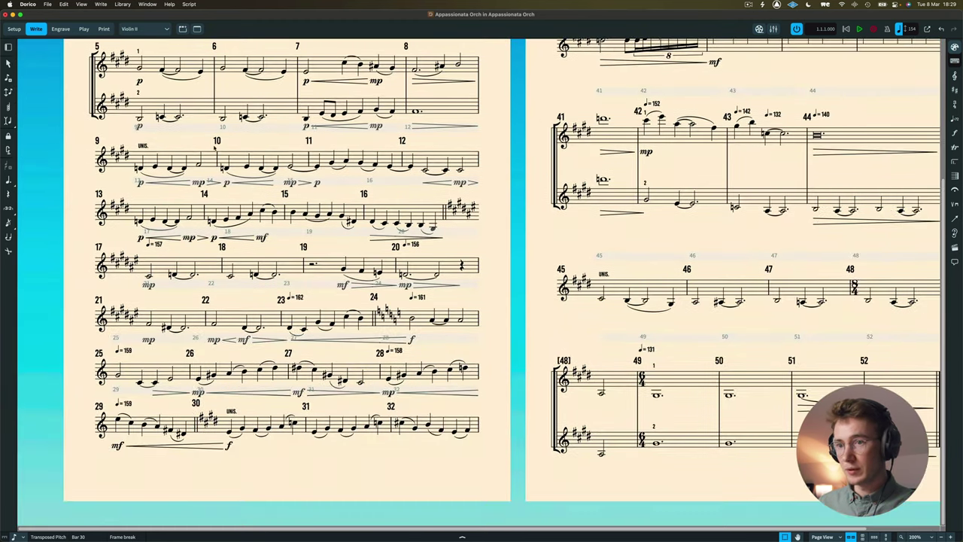
scroll(486, 371, "up", 5)
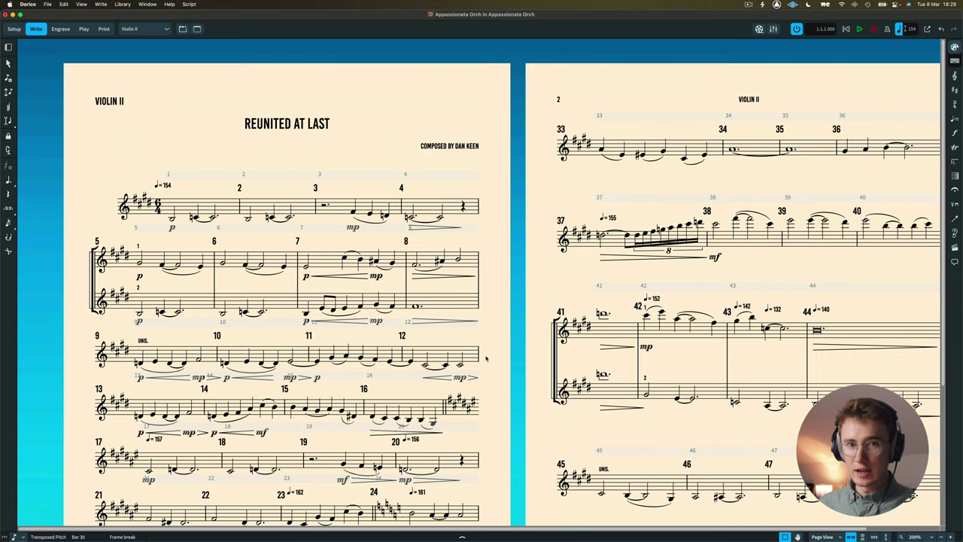